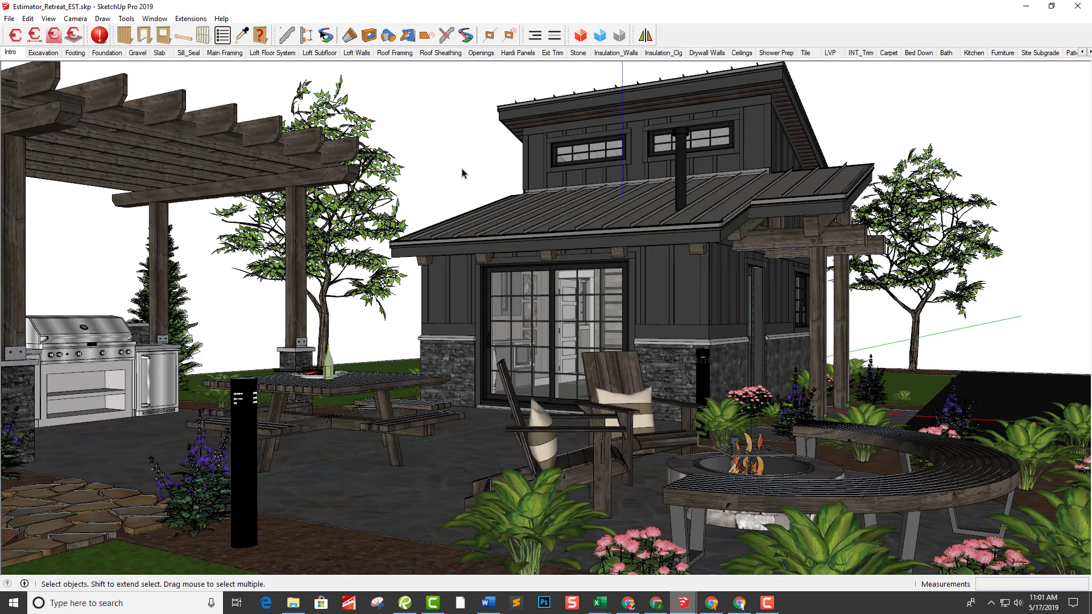
Step: Show the Excavation scene and look over the Items_Retreat_Sample.csv item database in Excel before returning to the SketchUp model
{"action": "left_click", "coordinate": [44, 55]}
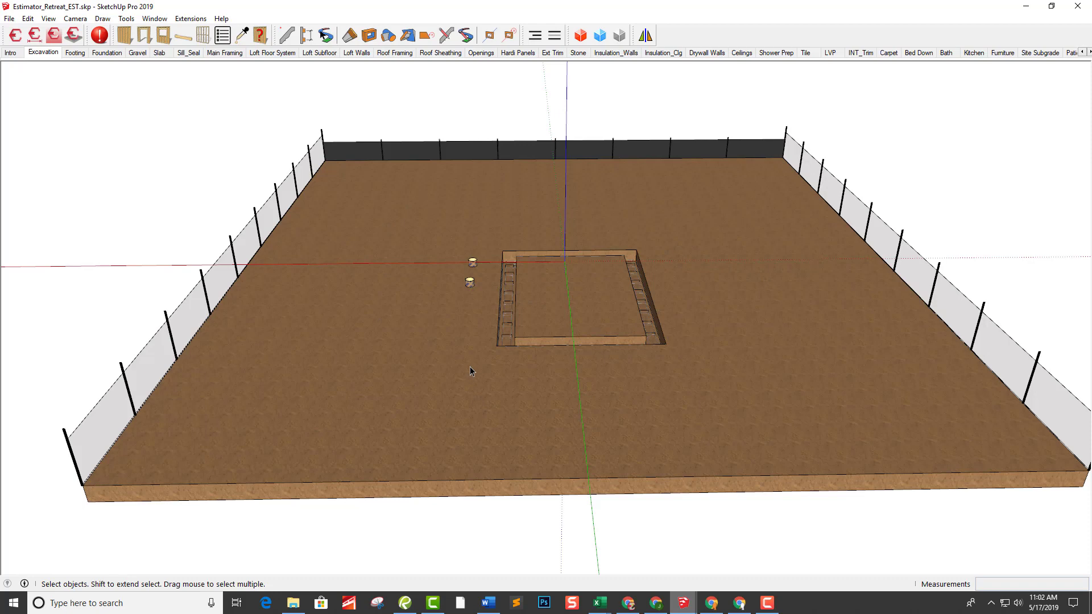
{"action": "mouse_move", "coordinate": [600, 602]}
{"action": "left_click", "coordinate": [606, 545]}
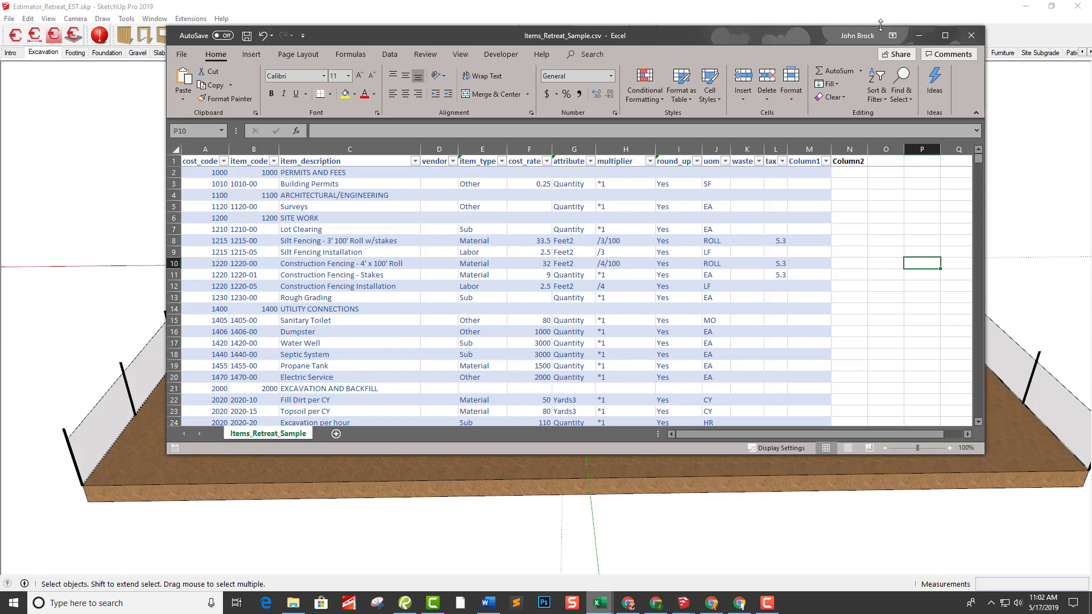
{"action": "left_click", "coordinate": [919, 36]}
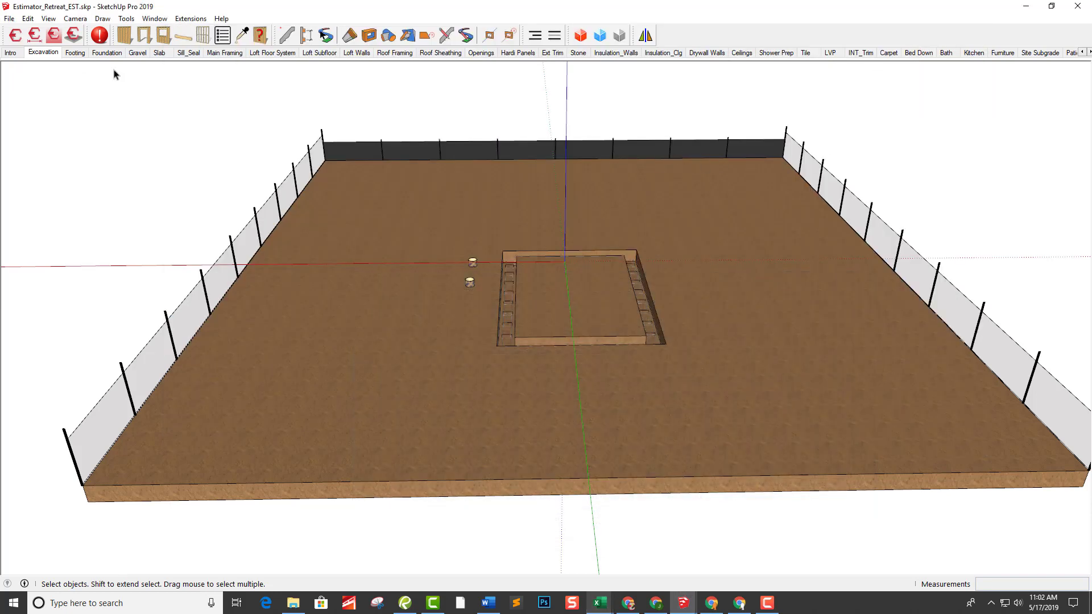
Step: Open the Estimator window and place it beside the excavation so the model stays in view
{"action": "left_click", "coordinate": [17, 38]}
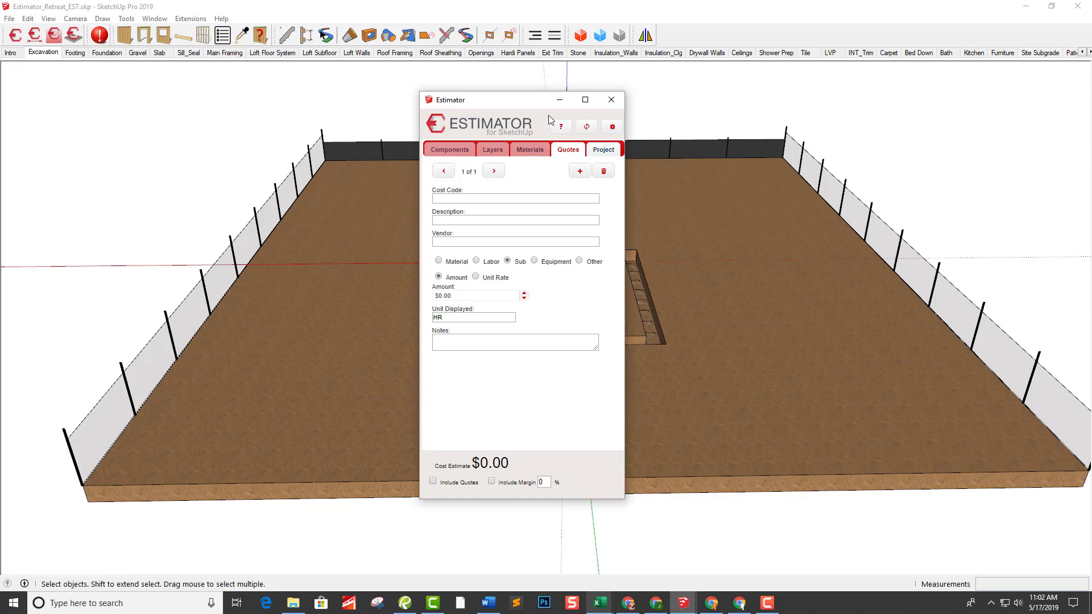
{"action": "left_click_drag", "start_coordinate": [509, 102], "coordinate": [713, 104]}
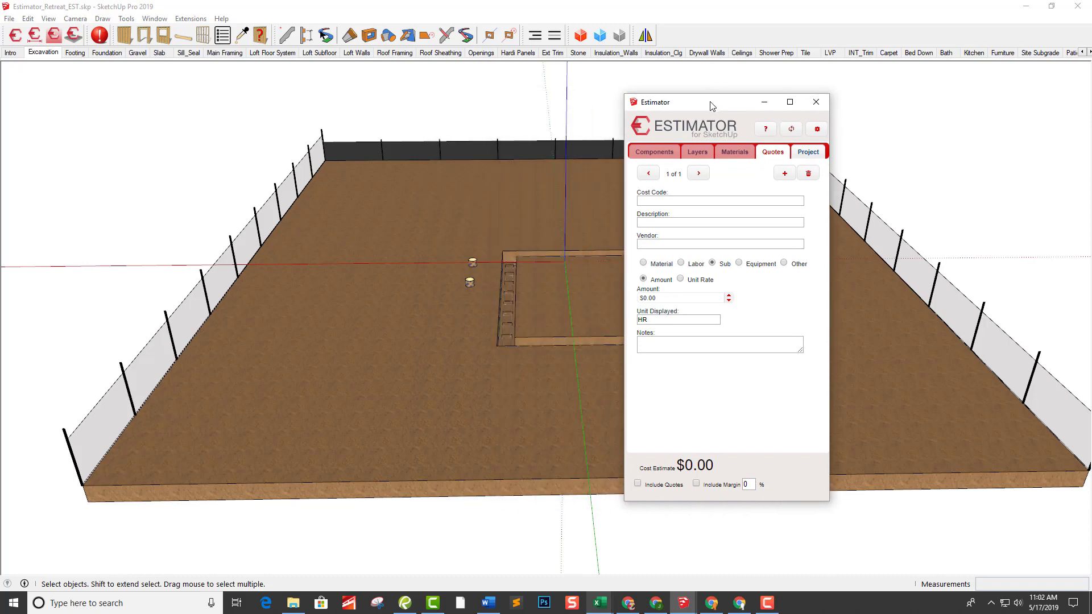
{"action": "middle_click_drag", "start_coordinate": [554, 393], "coordinate": [477, 396], "text": "shift"}
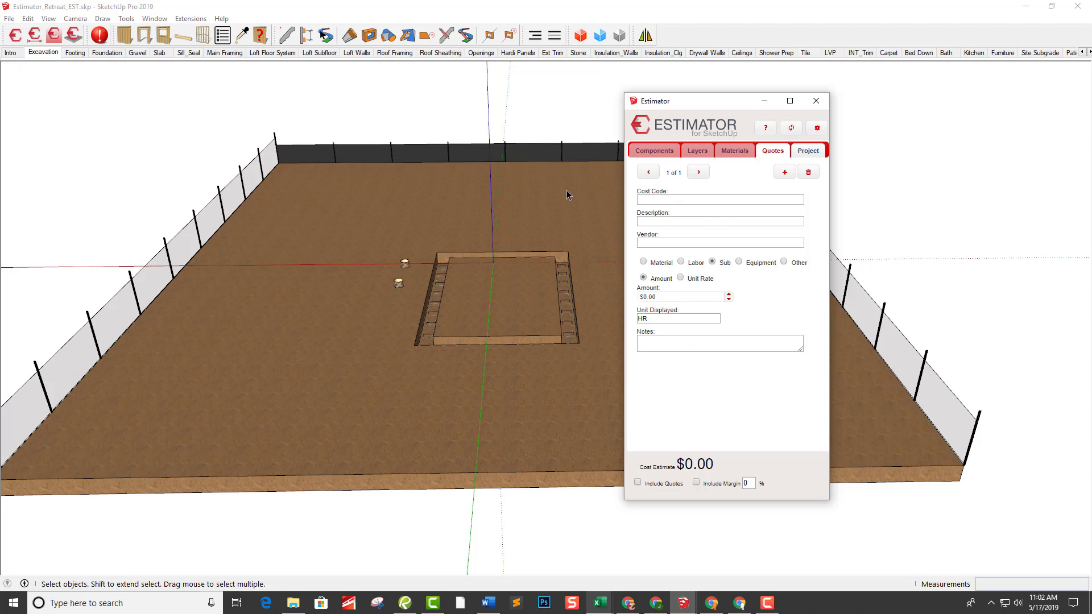
Step: Select the terrain and fill in the quote with item 2020-20, Excavation per hour (Sub)
{"action": "left_click", "coordinate": [321, 405]}
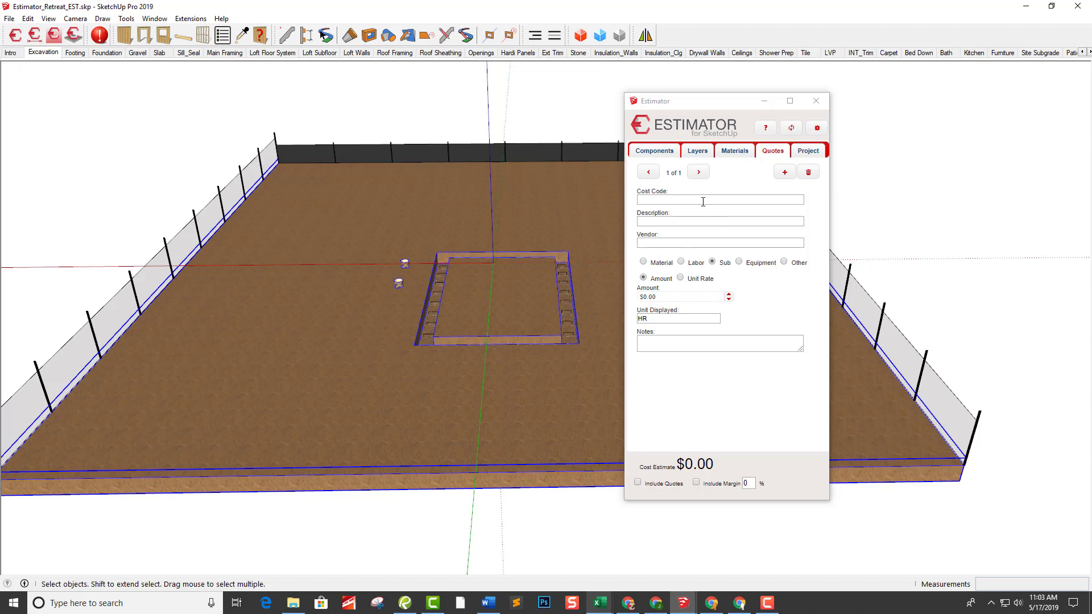
{"action": "left_click", "coordinate": [684, 221]}
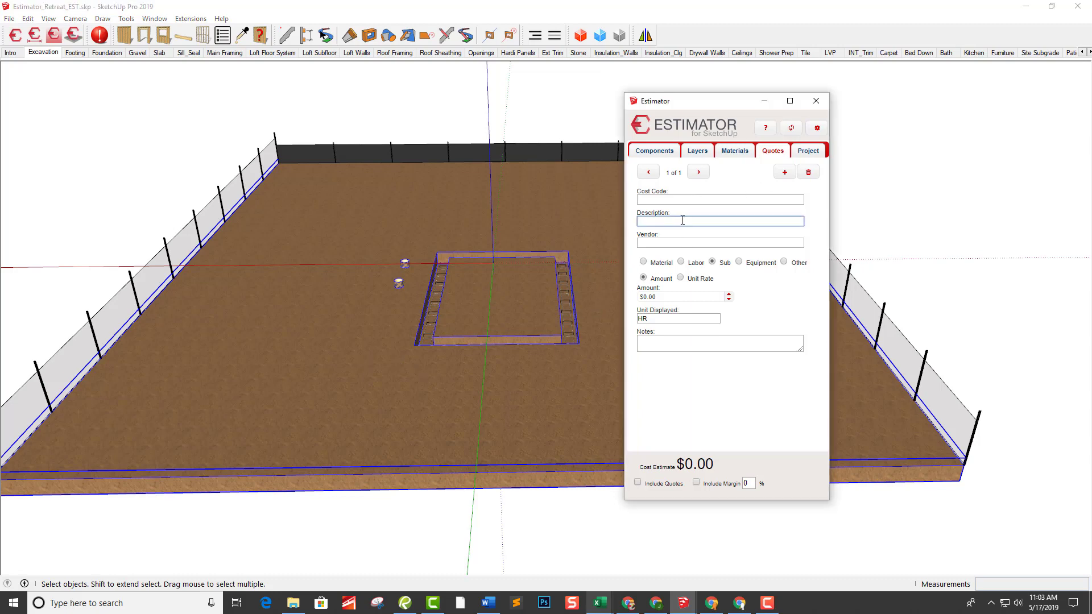
{"action": "type", "text": "exc"}
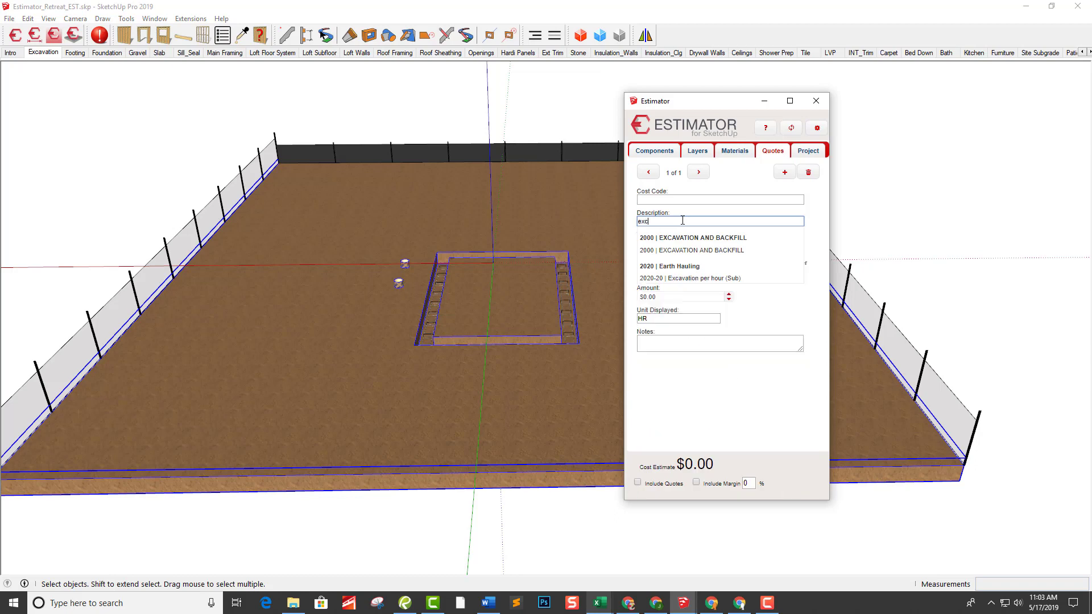
{"action": "left_click", "coordinate": [696, 278]}
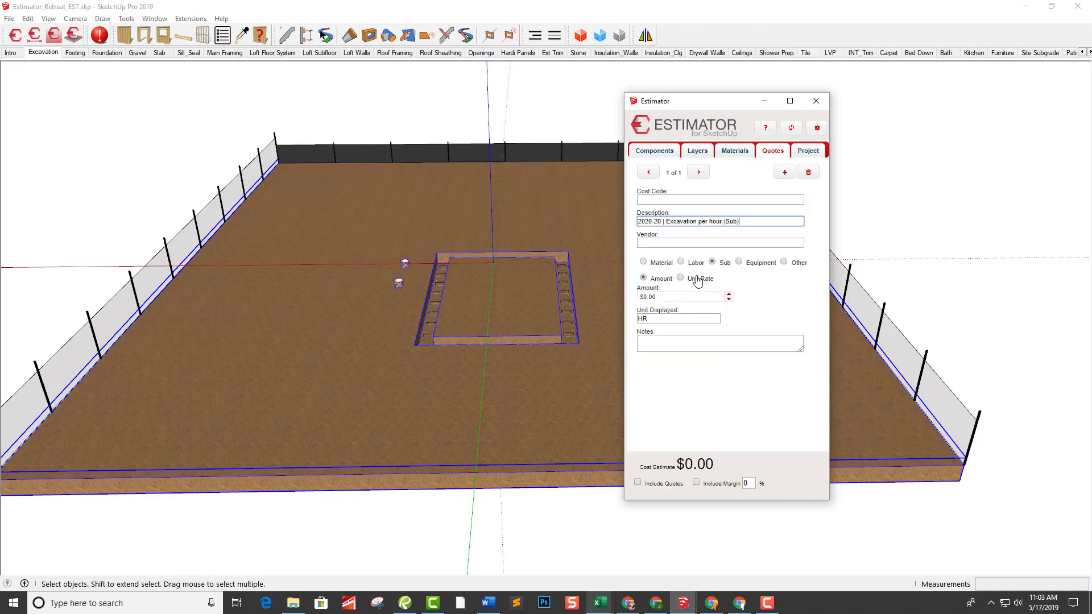
{"action": "left_click", "coordinate": [685, 243]}
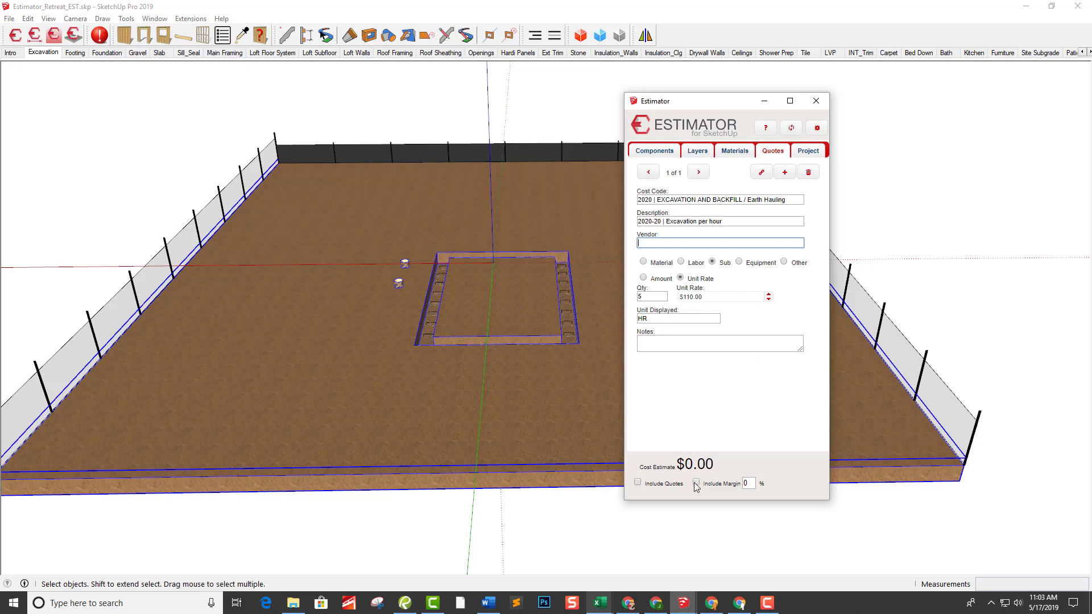
Step: Set the margin to 20% and try the estimate with quotes and margin included, leaving both options off
{"action": "left_click", "coordinate": [638, 483]}
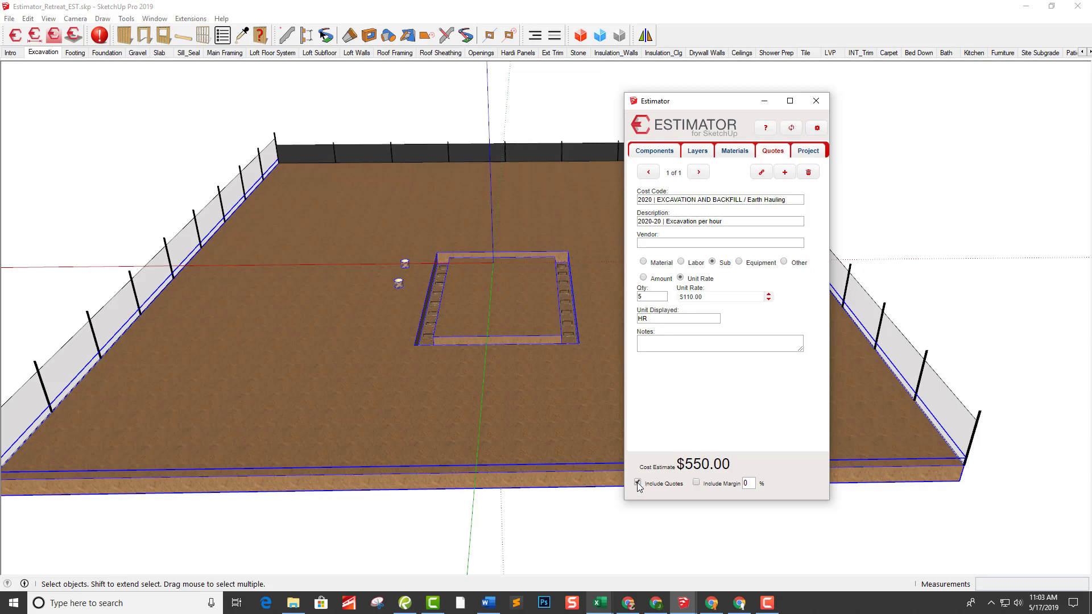
{"action": "left_click", "coordinate": [638, 483]}
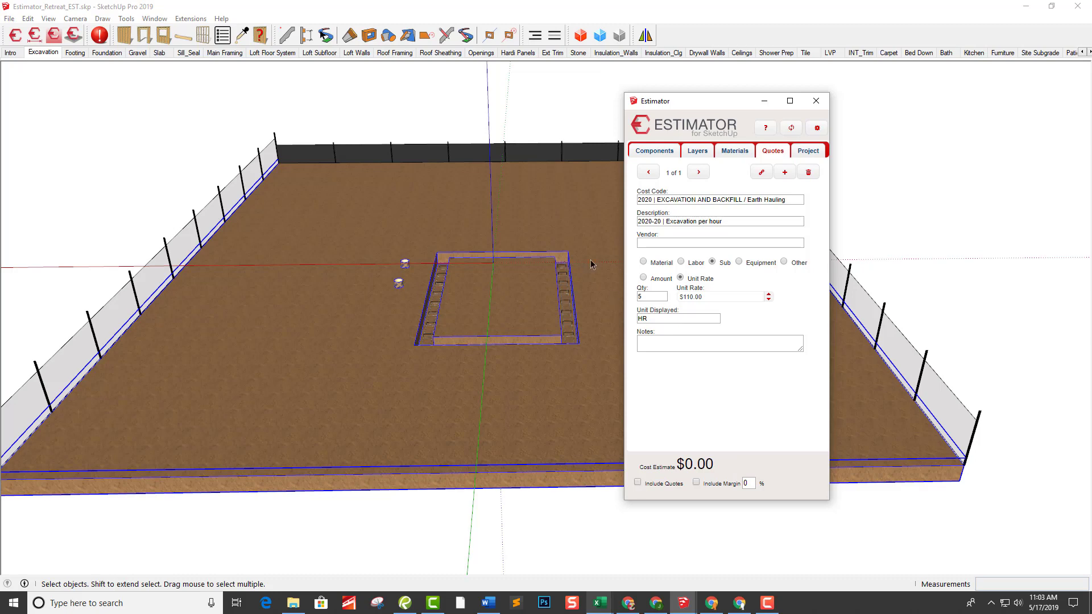
{"action": "left_click", "coordinate": [637, 483]}
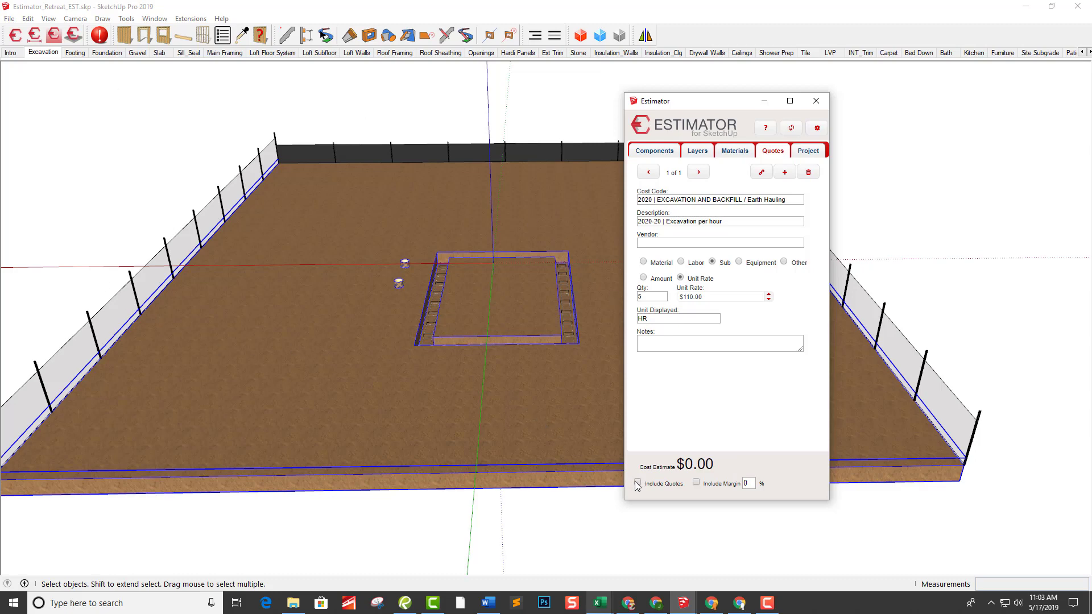
{"action": "left_click", "coordinate": [697, 484]}
{"action": "left_click", "coordinate": [745, 483]}
{"action": "type", "text": "20"}
{"action": "left_click", "coordinate": [695, 484]}
{"action": "left_click", "coordinate": [695, 483]}
{"action": "left_click", "coordinate": [696, 483]}
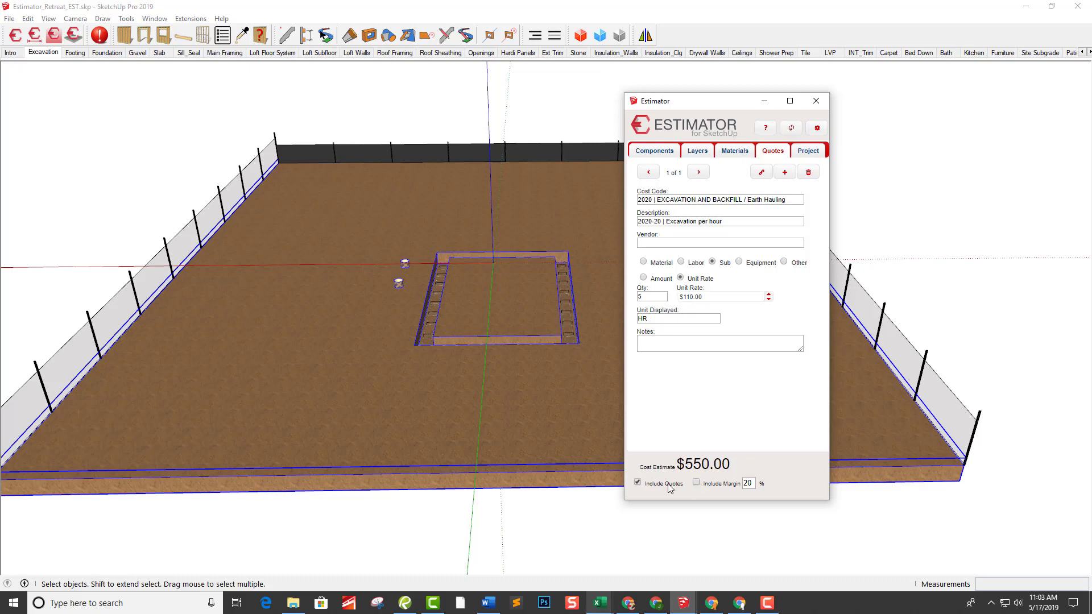
{"action": "left_click", "coordinate": [637, 482]}
Step: Review the project's job information, cost code and item database files, and report options
{"action": "left_click", "coordinate": [811, 156]}
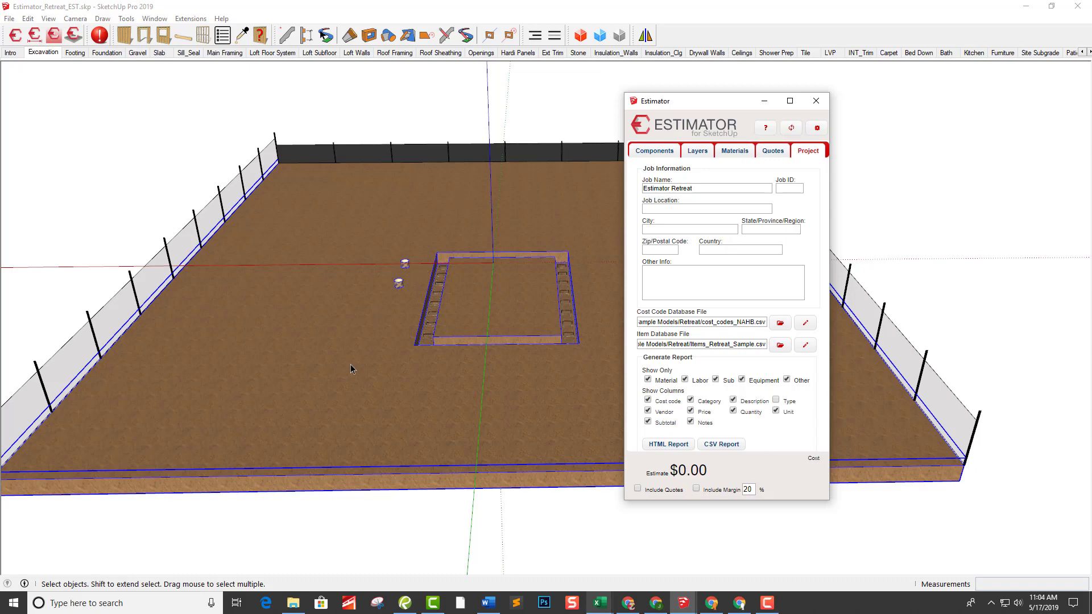
{"action": "key", "text": "shift+z"}
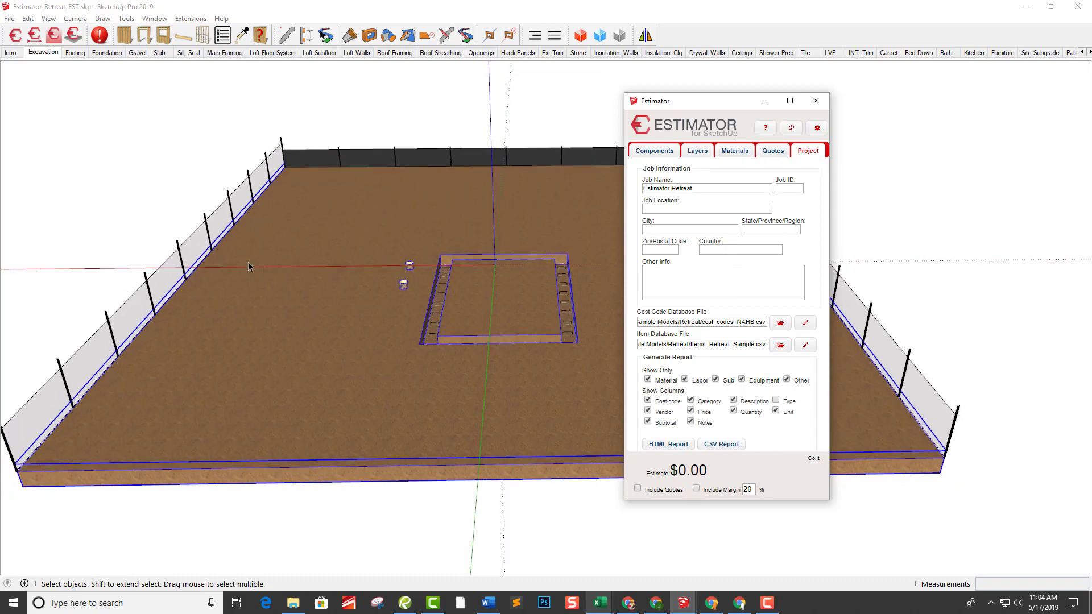
Step: Select the perimeter fence and assign item 1220-00, Construction Fencing - 4' x 100' Roll, to its [Fencing Construction] material
{"action": "left_click", "coordinate": [227, 278]}
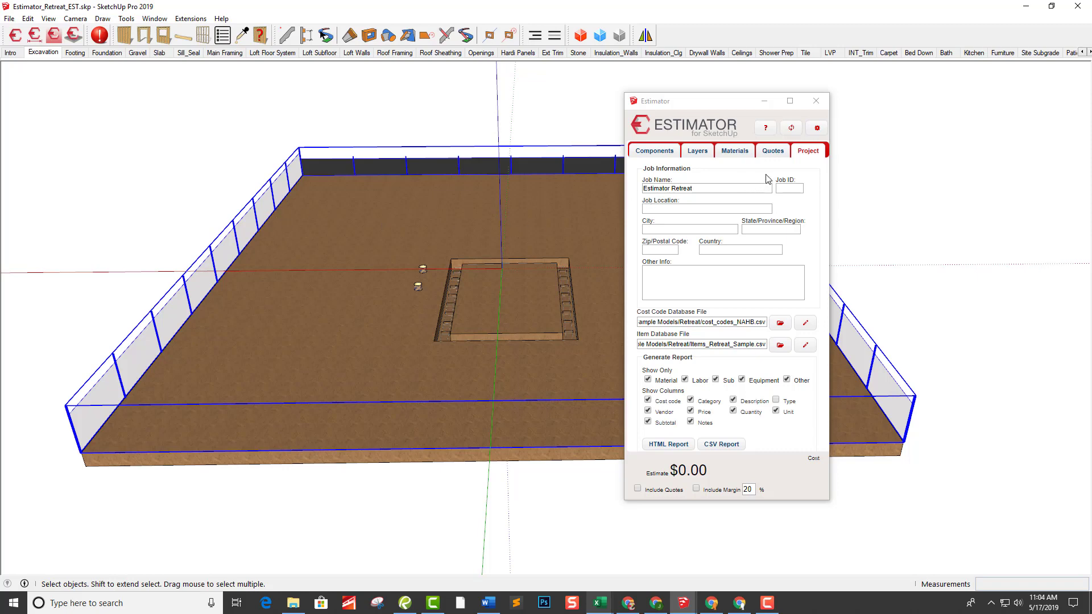
{"action": "left_click", "coordinate": [741, 154]}
{"action": "left_click", "coordinate": [742, 153]}
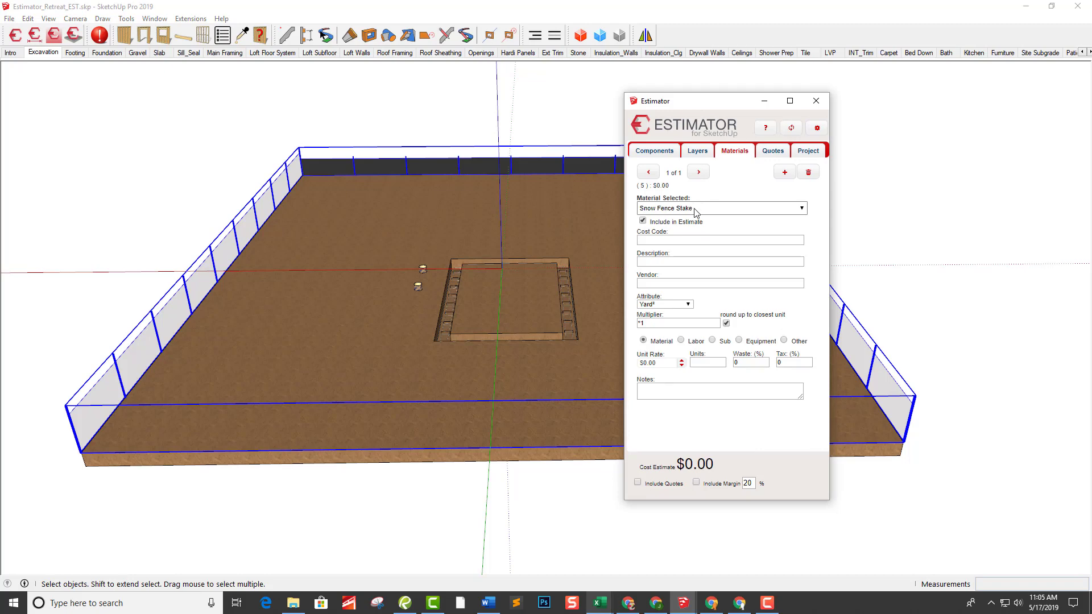
{"action": "left_click", "coordinate": [696, 208]}
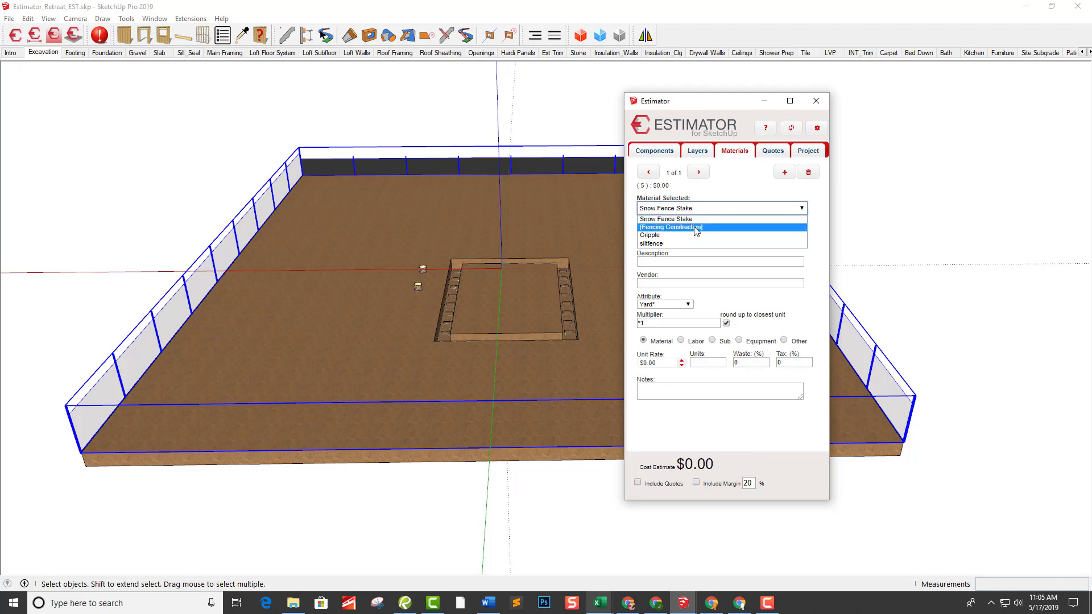
{"action": "left_click", "coordinate": [695, 228]}
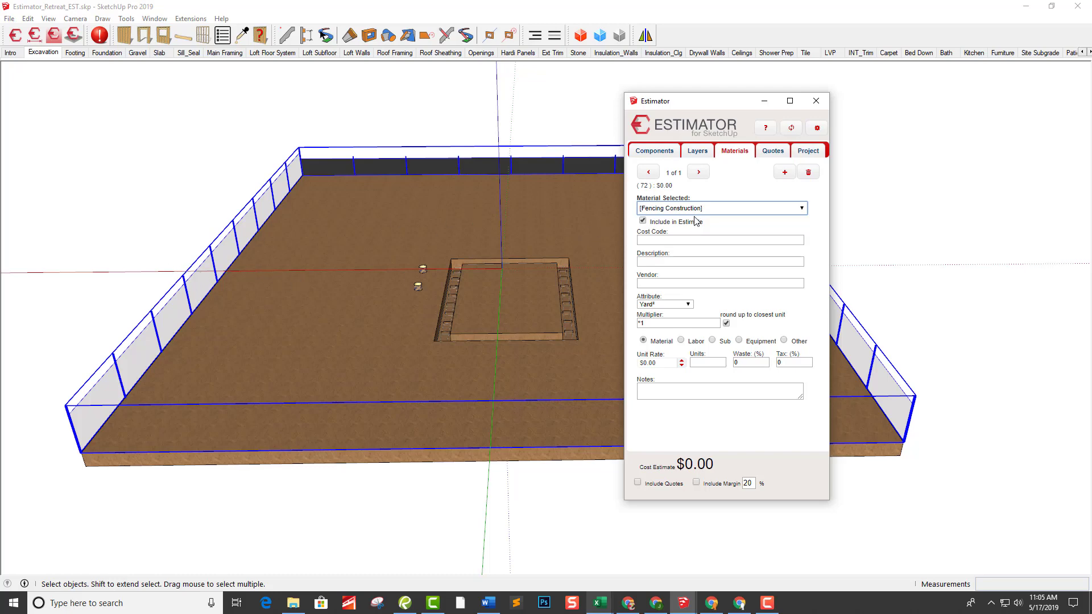
{"action": "left_click", "coordinate": [678, 262]}
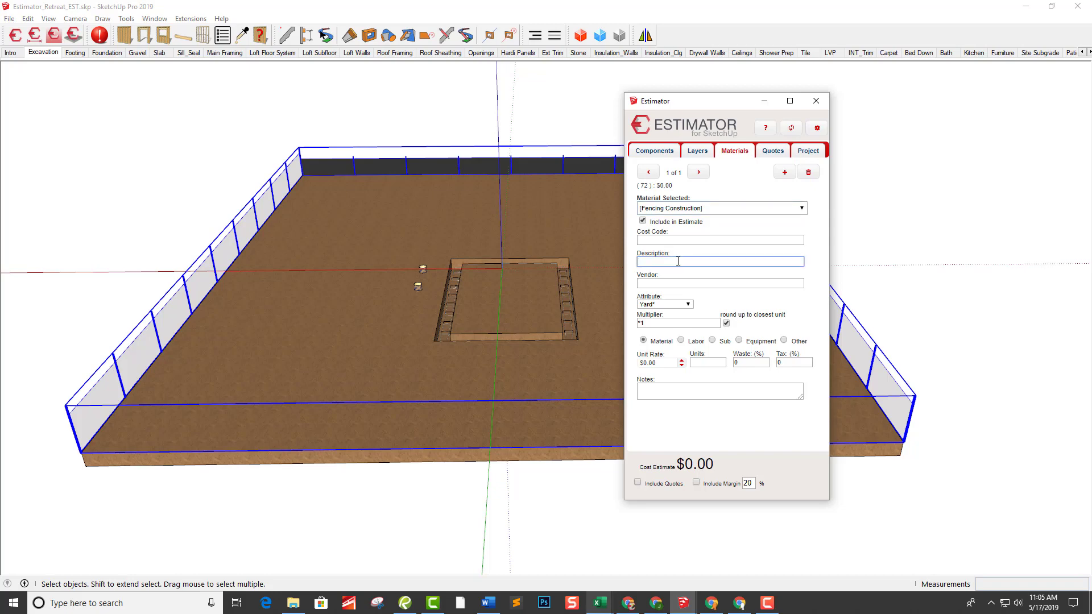
{"action": "type", "text": "fenc"}
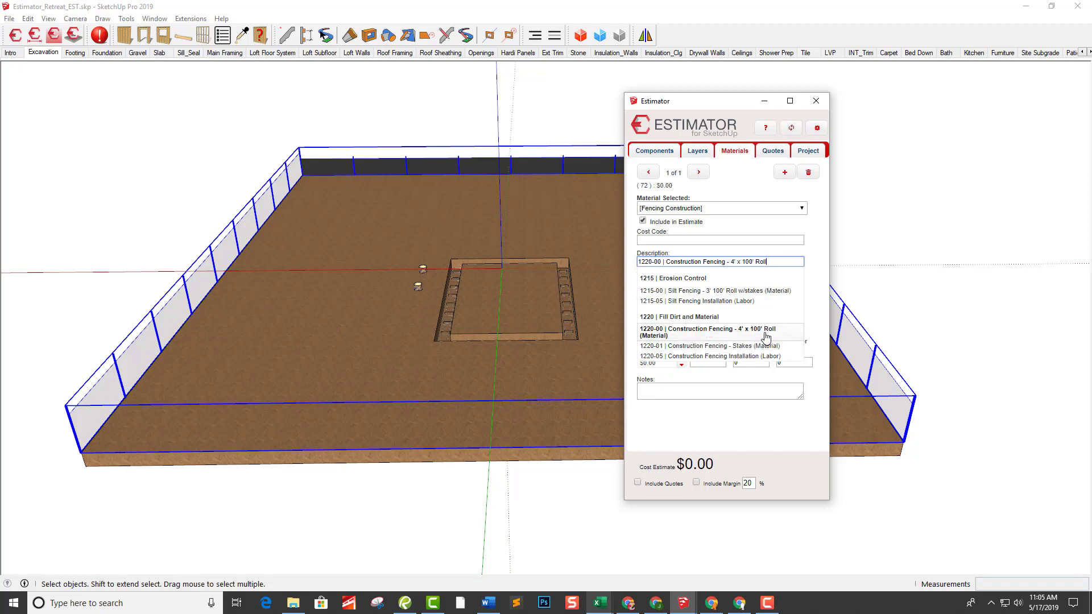
{"action": "left_click", "coordinate": [763, 336]}
{"action": "left_click", "coordinate": [707, 283]}
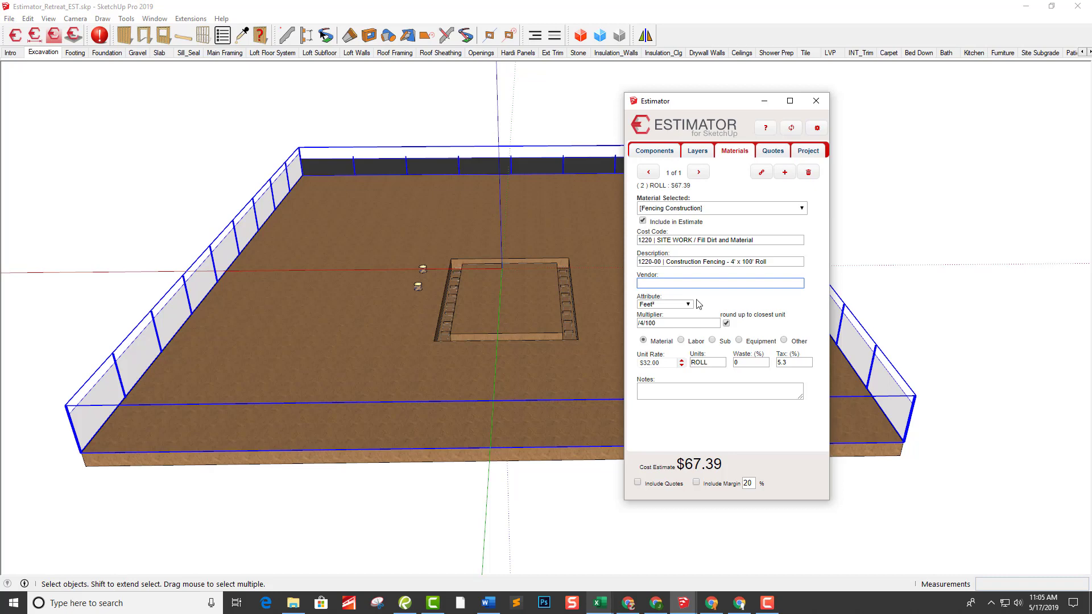
Step: Add a second item to the [Fencing Construction] material: 1220-05, Construction Fencing Installation (Labor)
{"action": "left_click", "coordinate": [784, 172]}
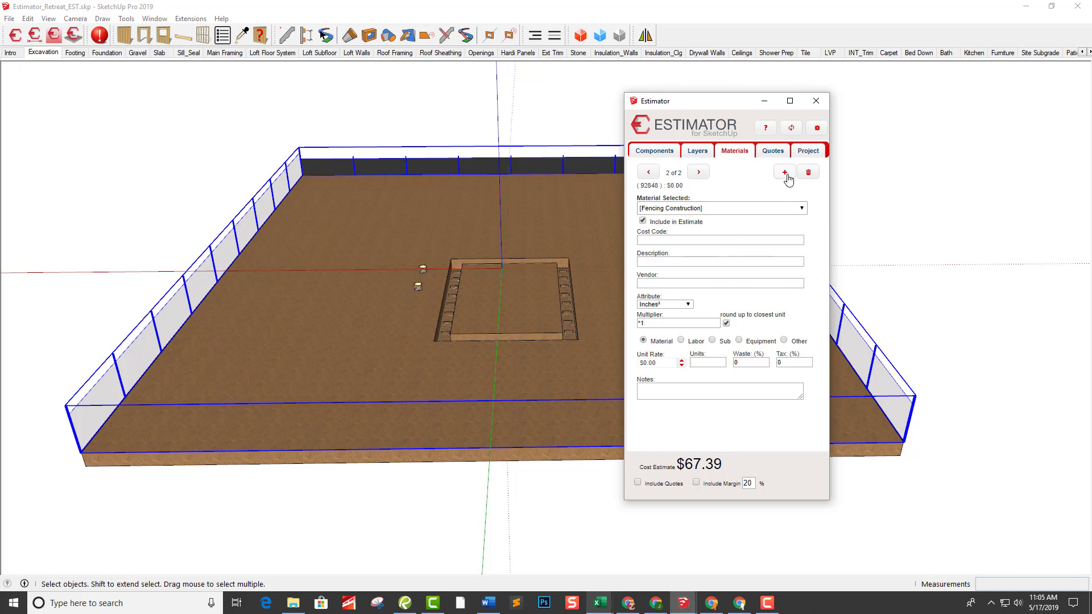
{"action": "left_click", "coordinate": [702, 261]}
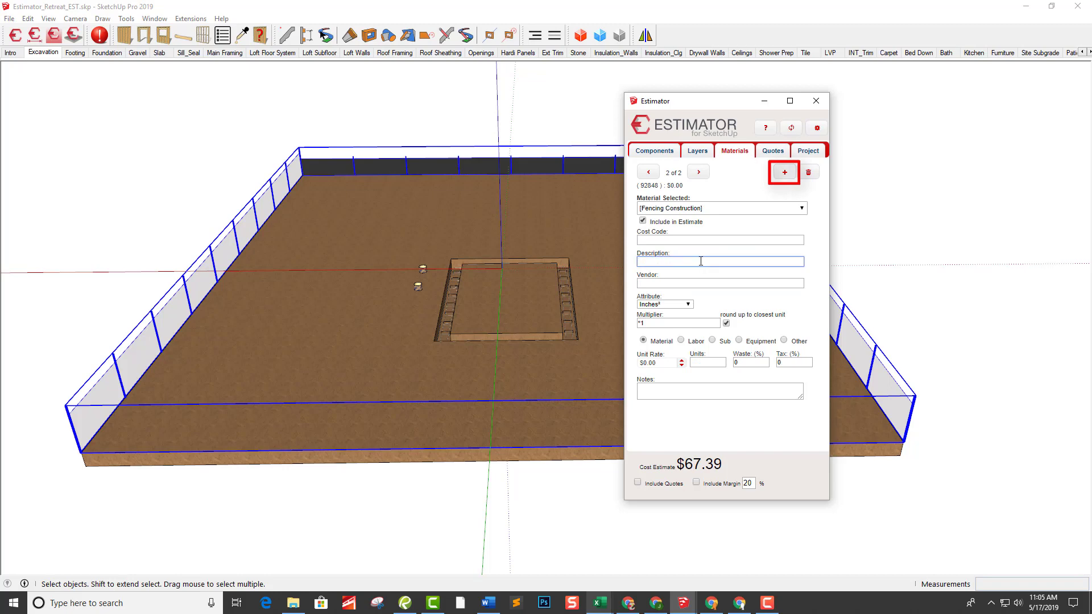
{"action": "type", "text": "fencin"}
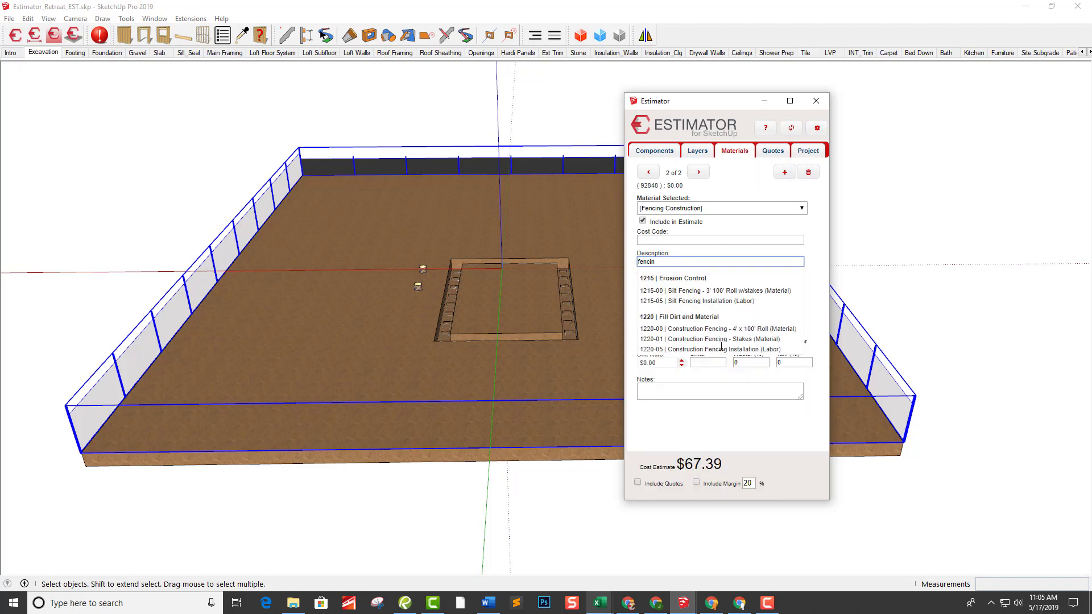
{"action": "left_click", "coordinate": [725, 349]}
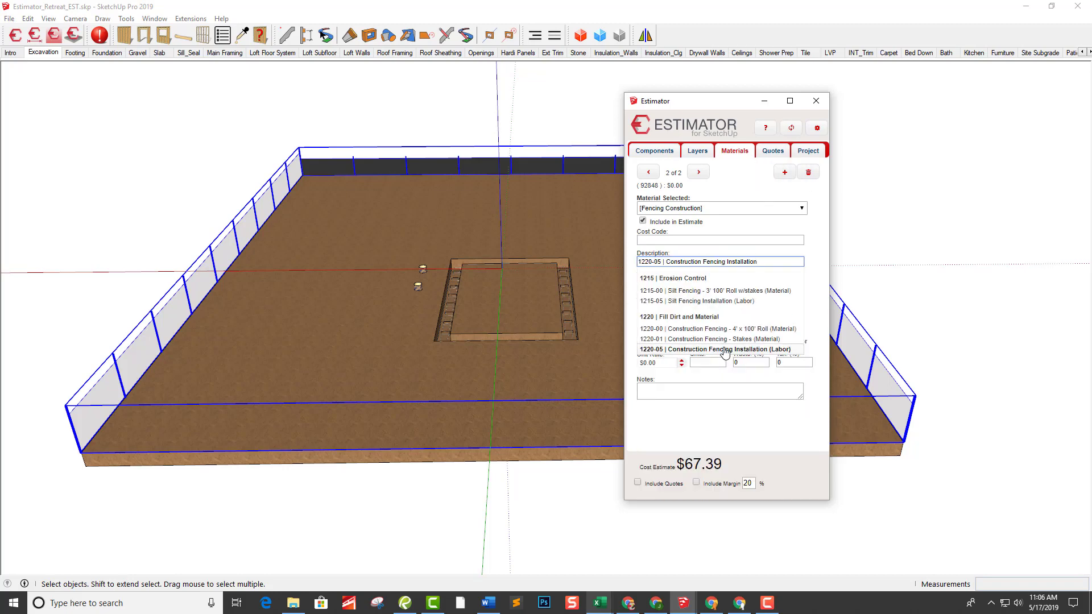
{"action": "left_click", "coordinate": [725, 350]}
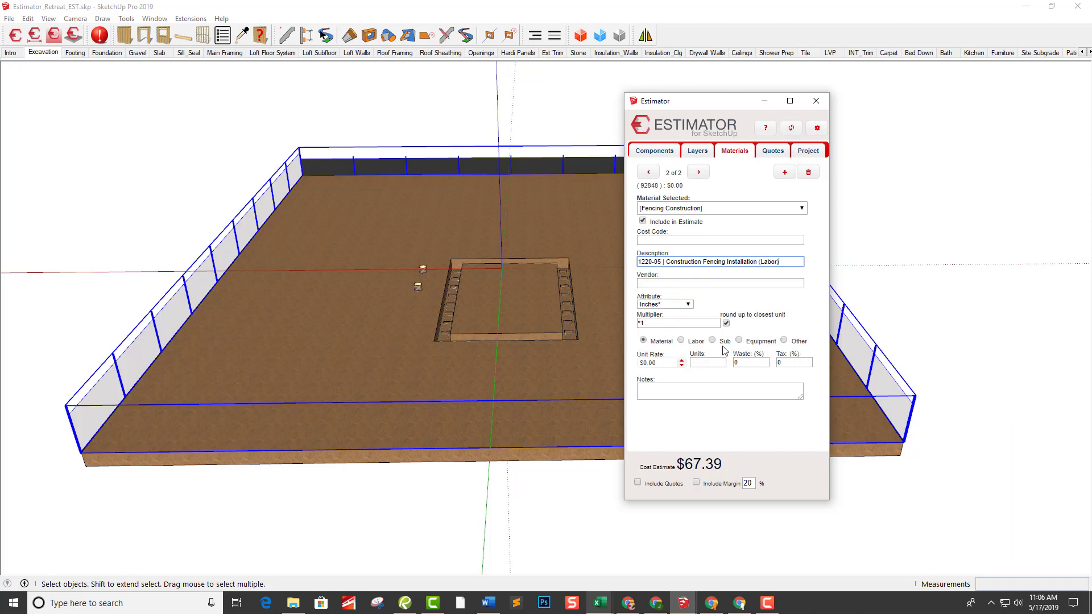
{"action": "left_click", "coordinate": [718, 286]}
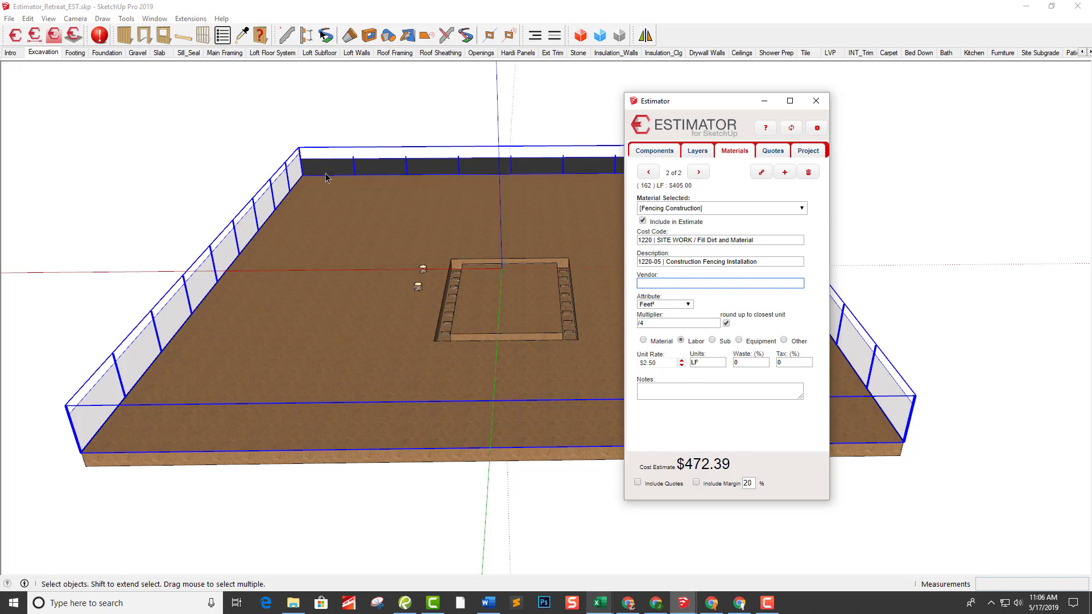
Step: Assign item 1220-01, Construction Fencing - Stakes (Material), to the Snow Fence Stake component
{"action": "left_click", "coordinate": [658, 154]}
{"action": "left_click", "coordinate": [674, 209]}
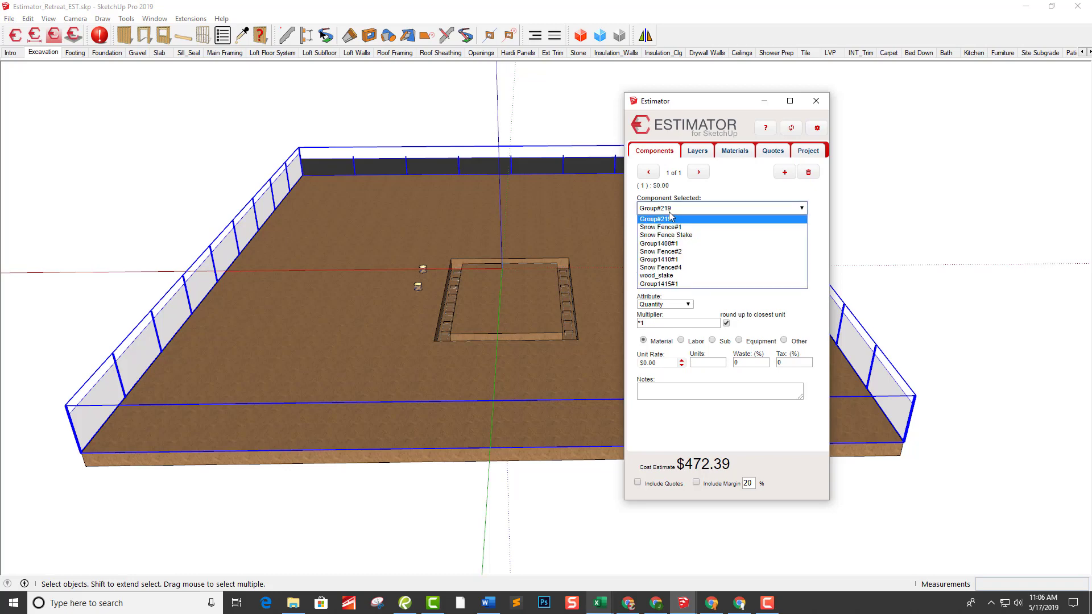
{"action": "left_click", "coordinate": [698, 235]}
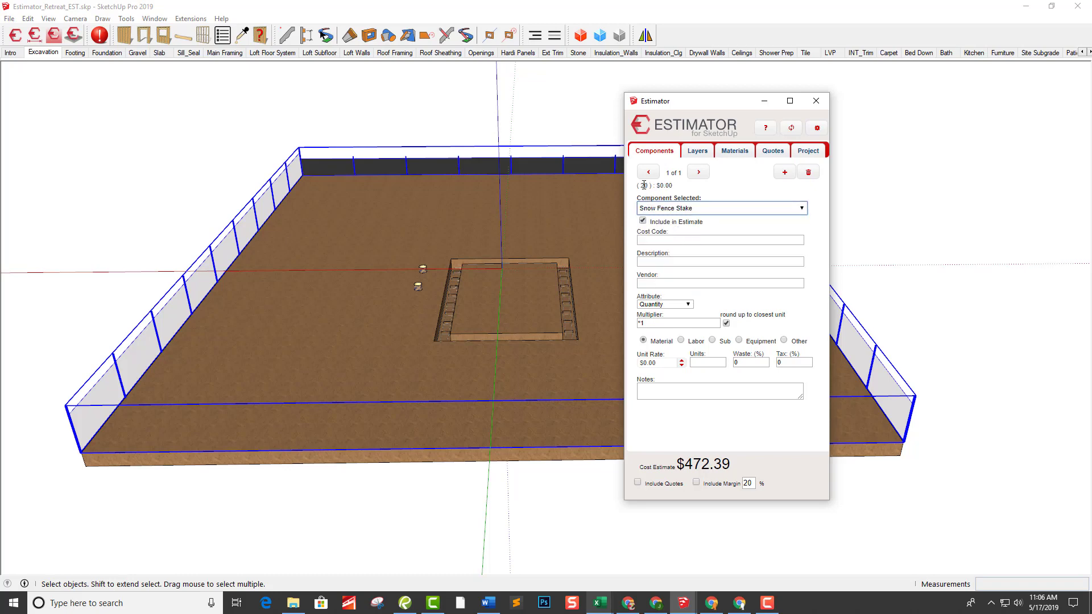
{"action": "left_click", "coordinate": [663, 260]}
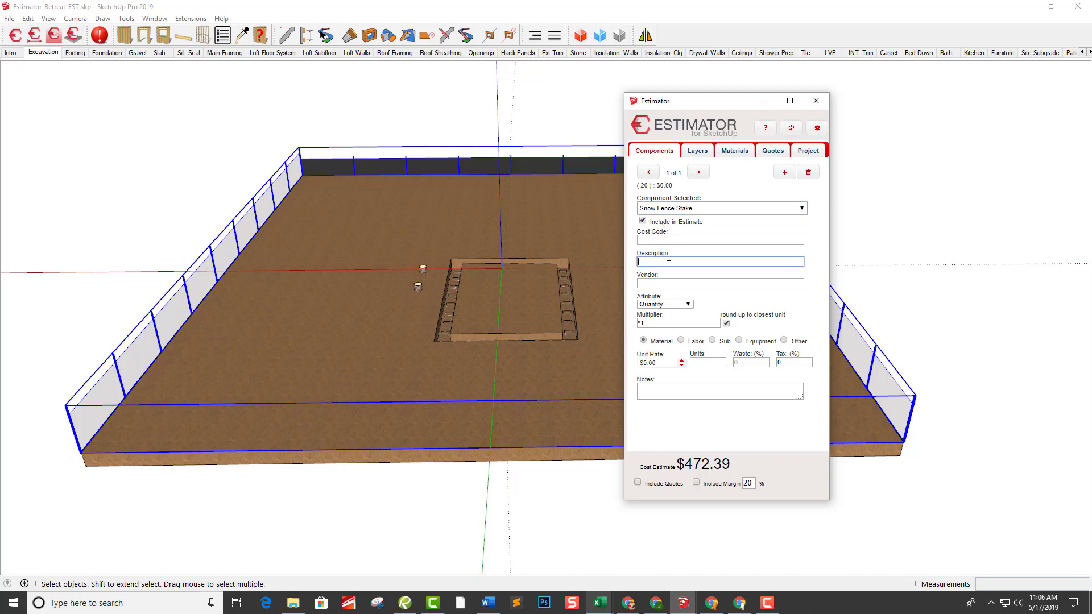
{"action": "type", "text": "fe"}
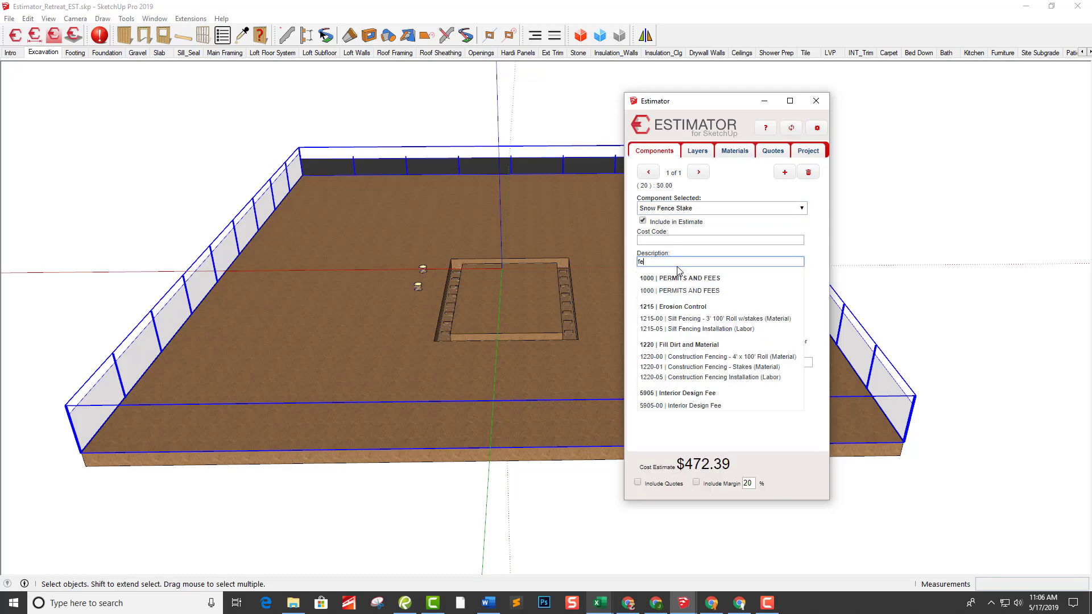
{"action": "left_click", "coordinate": [767, 368]}
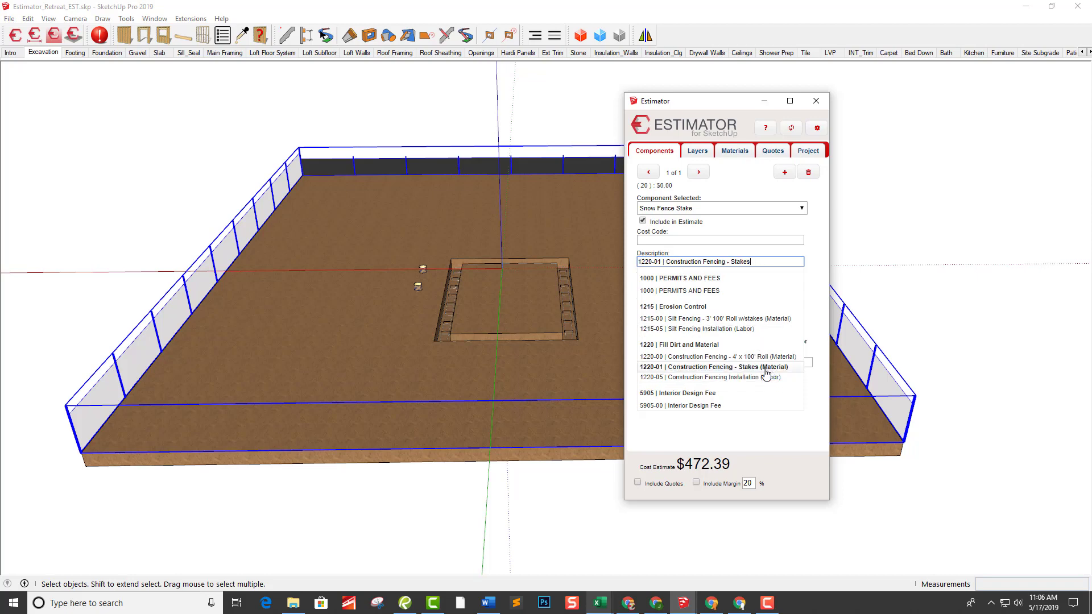
{"action": "left_click", "coordinate": [676, 285]}
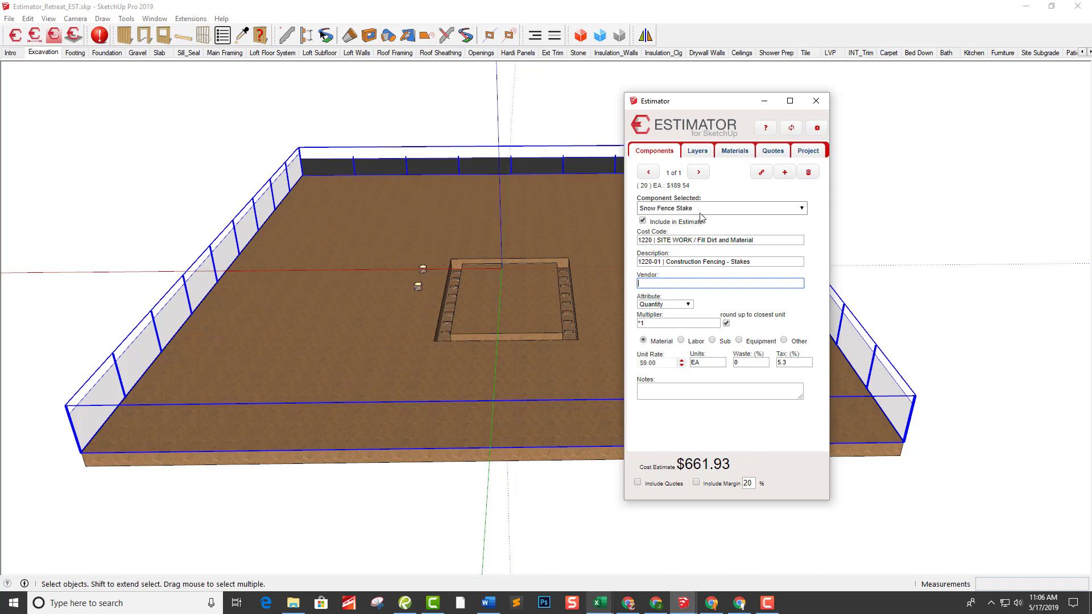
Step: Assign item 1215-00, Silt Fencing - 3' 100' Roll w/stakes (Material), to the siltfence material
{"action": "left_click", "coordinate": [738, 152]}
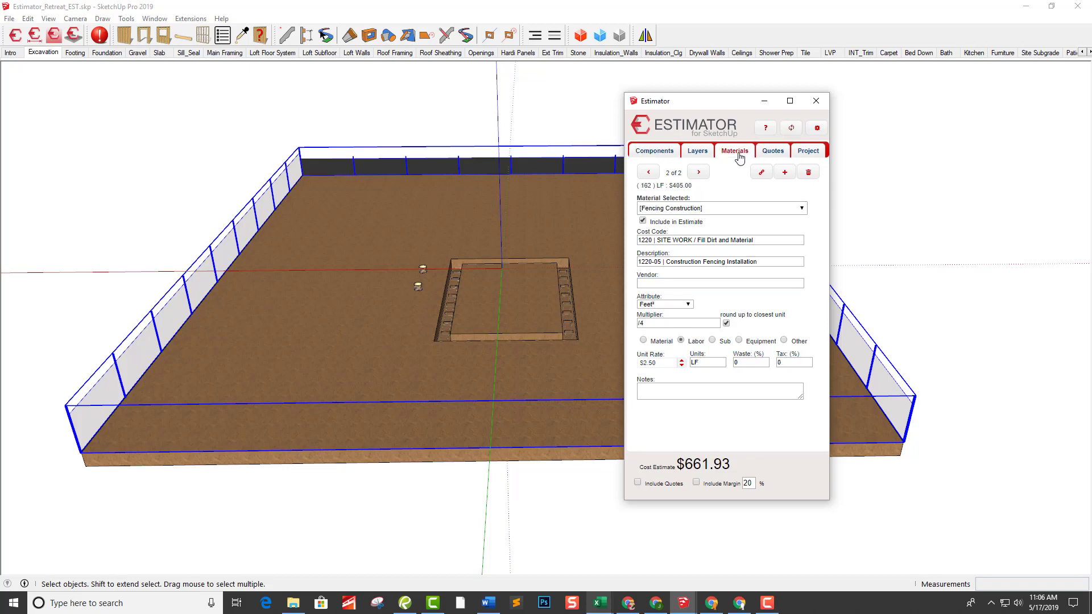
{"action": "left_click", "coordinate": [714, 209]}
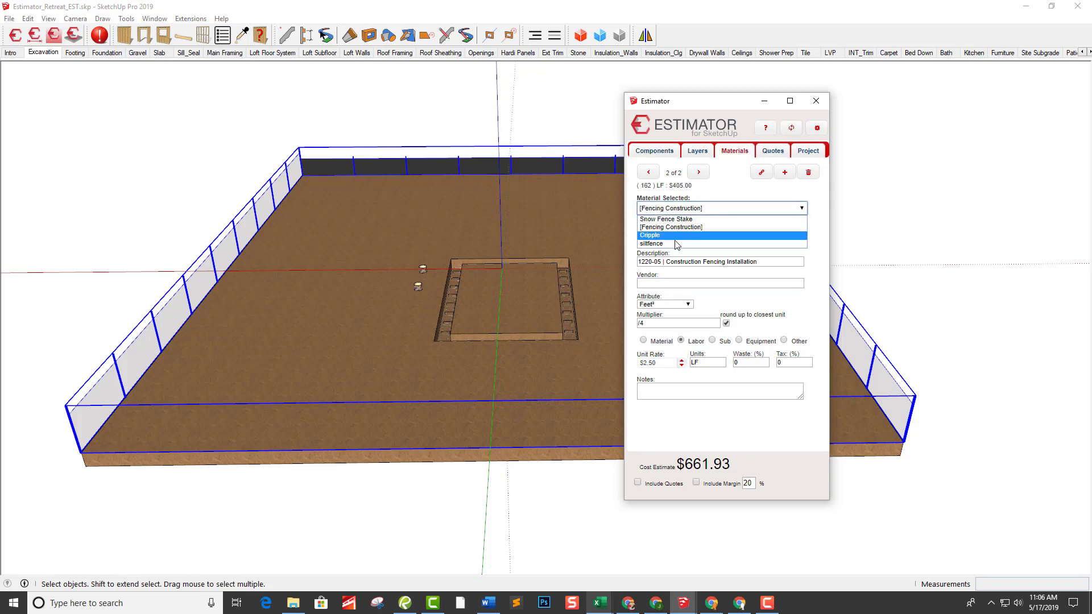
{"action": "left_click", "coordinate": [676, 244]}
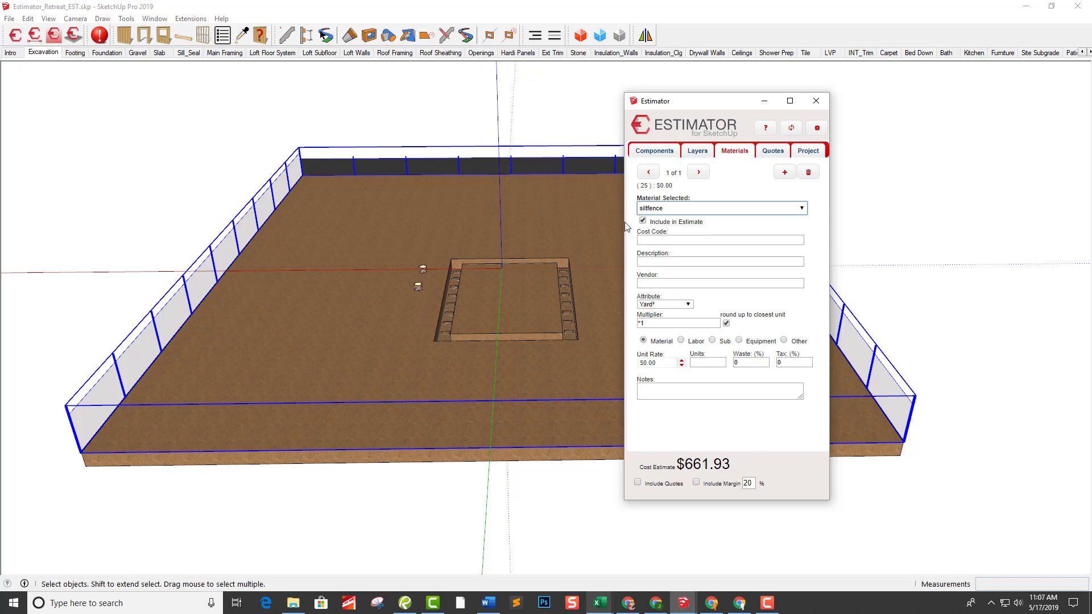
{"action": "left_click", "coordinate": [663, 262]}
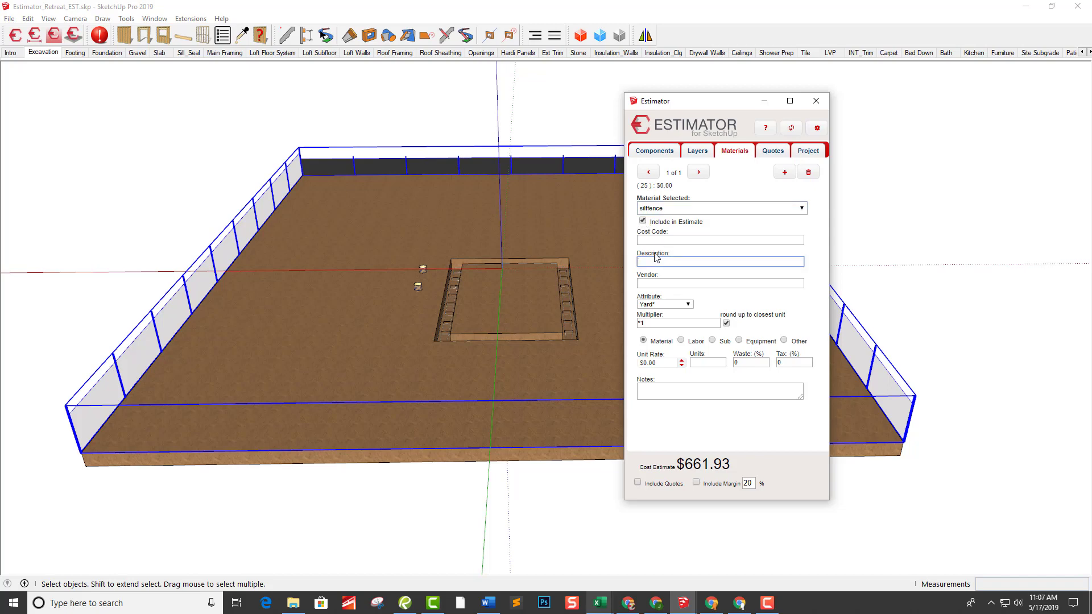
{"action": "type", "text": "silt"}
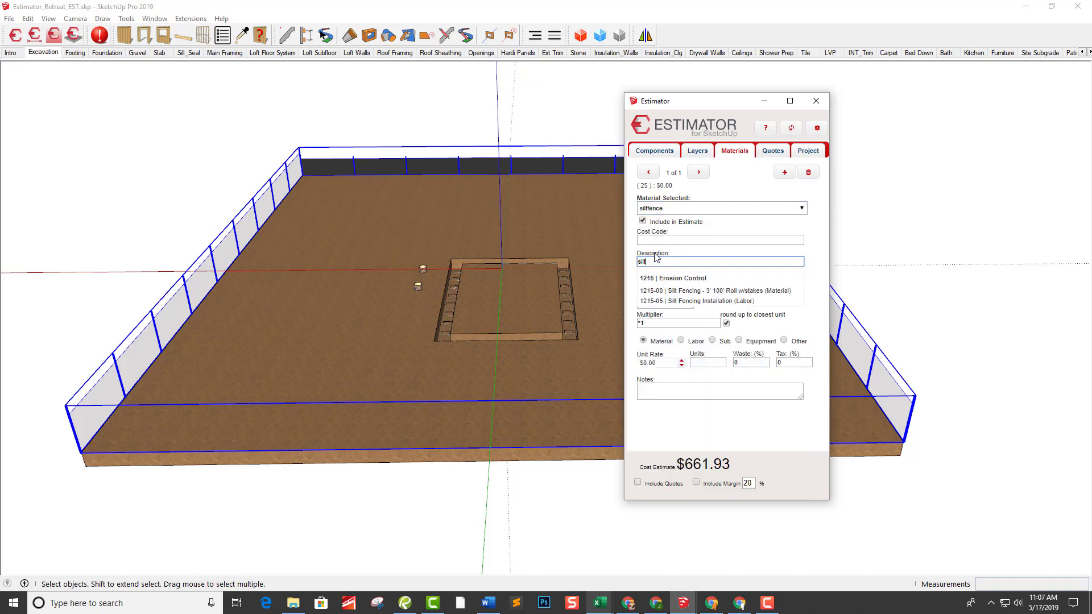
{"action": "left_click", "coordinate": [691, 291]}
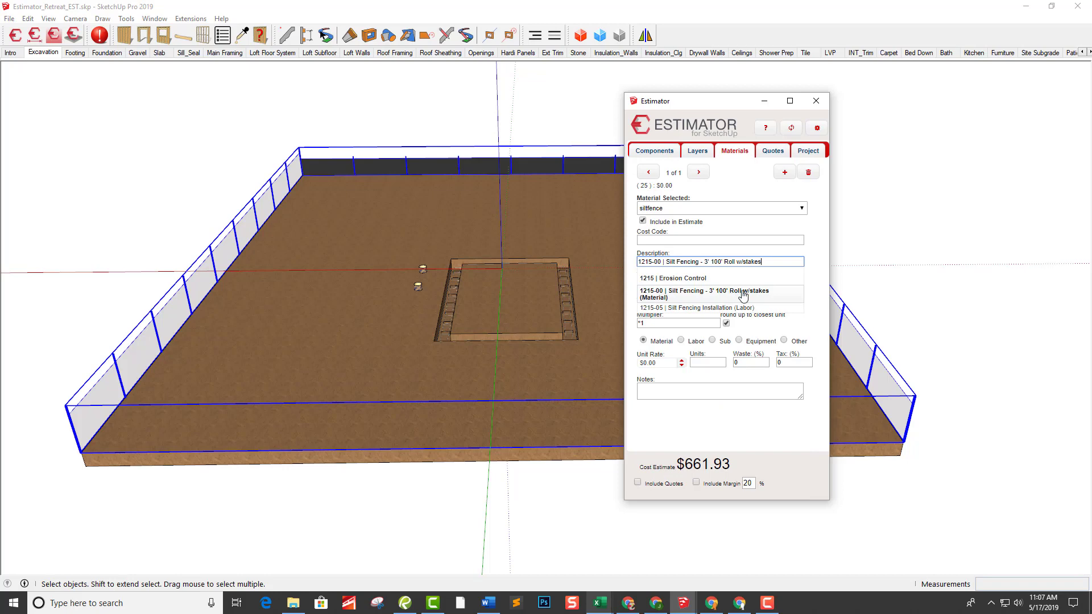
{"action": "left_click", "coordinate": [743, 294]}
{"action": "left_click", "coordinate": [736, 283]}
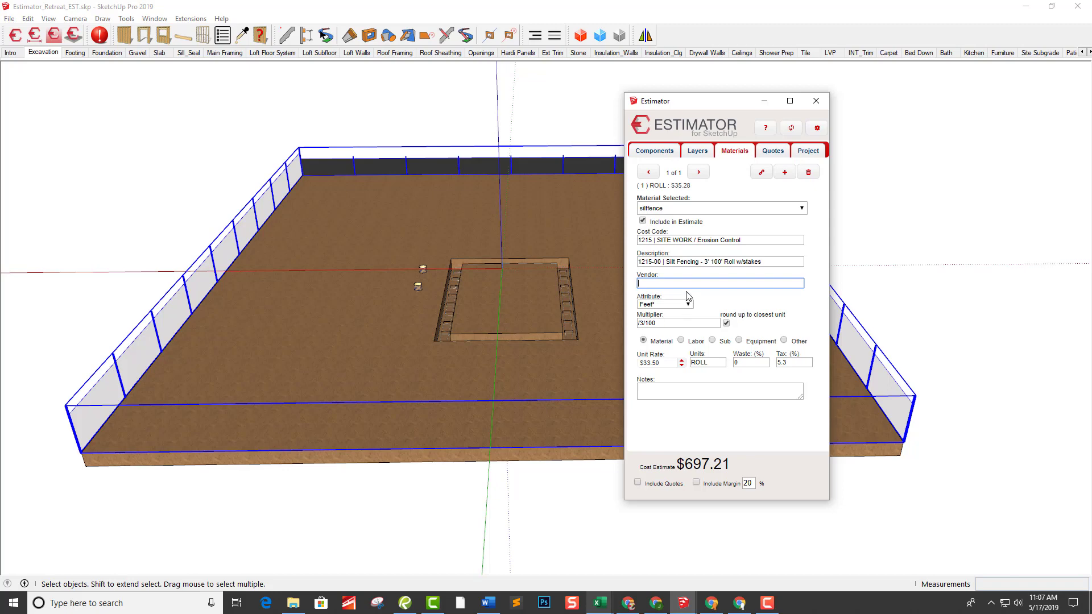
Step: Add a second item to the siltfence material: 1215-05, Silt Fencing Installation (Labor)
{"action": "left_click", "coordinate": [785, 172]}
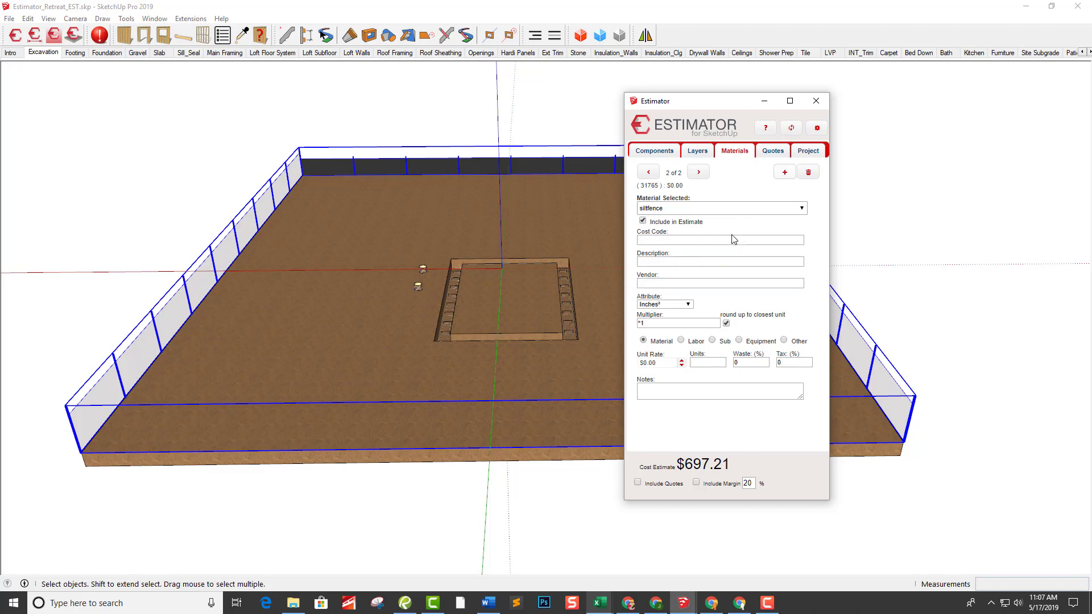
{"action": "left_click", "coordinate": [728, 261]}
{"action": "type", "text": "silt"}
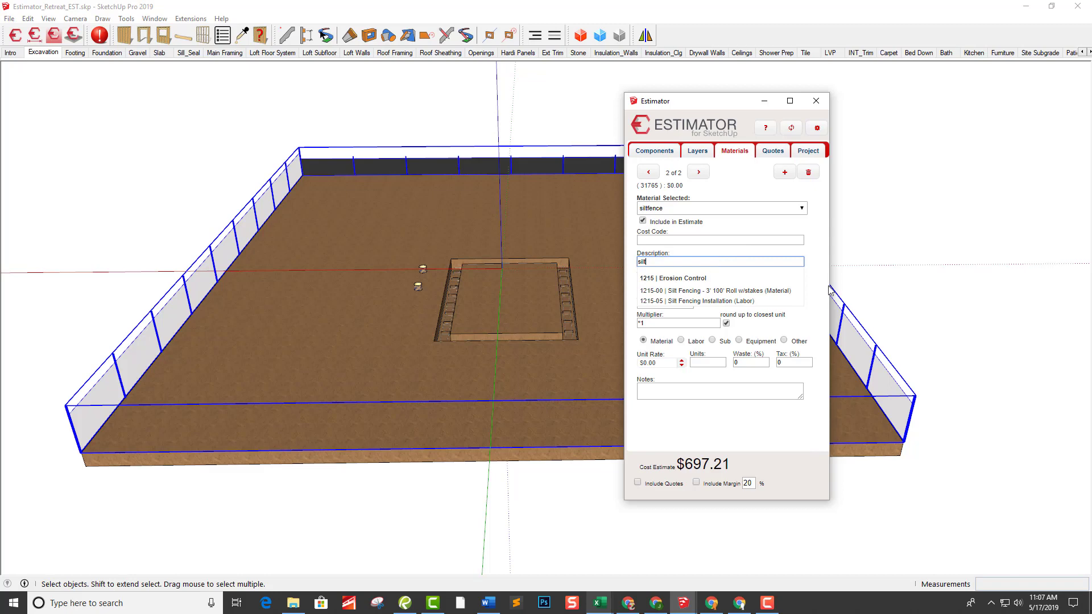
{"action": "left_click", "coordinate": [713, 302]}
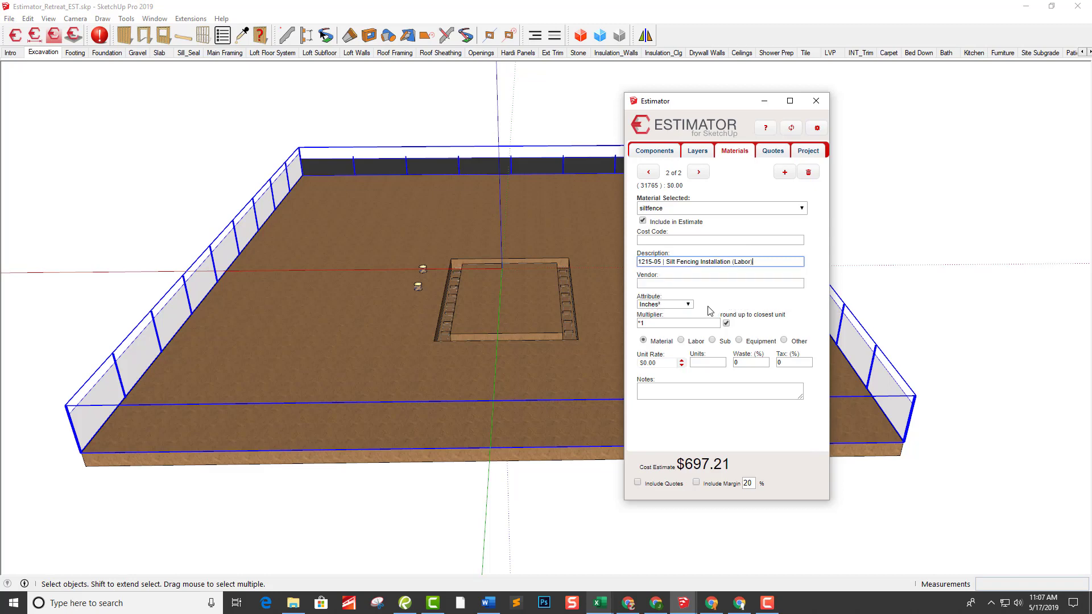
{"action": "key", "text": "Tab"}
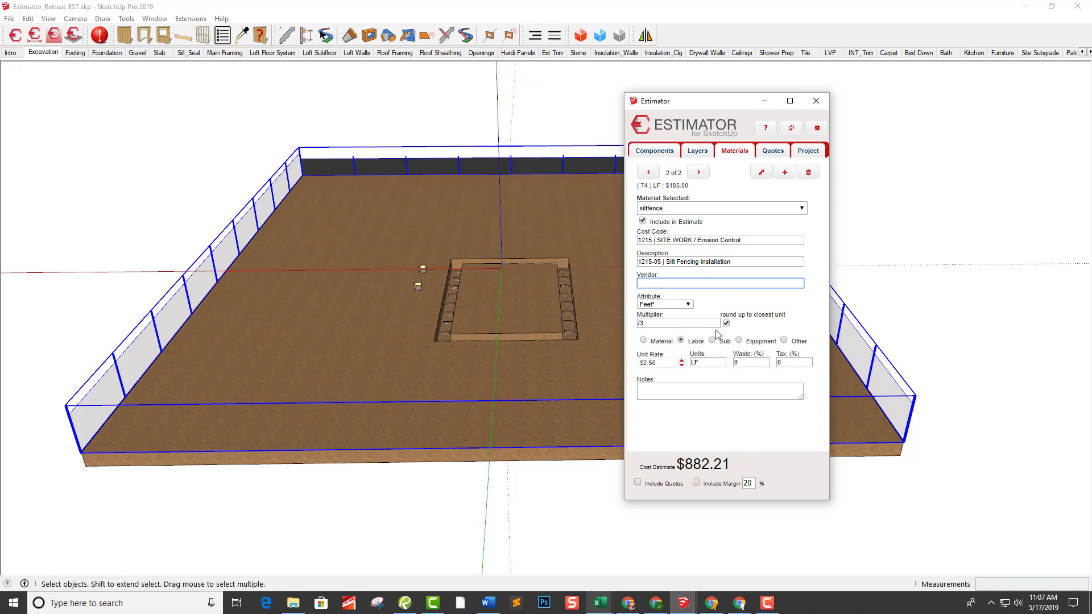
Step: Select the excavation group with the two round concrete tubes and assign item 3490-15, 12" x 12' Sonotube (Material), to its 12" Sonatube component
{"action": "middle_click_drag", "start_coordinate": [544, 343], "coordinate": [391, 264]}
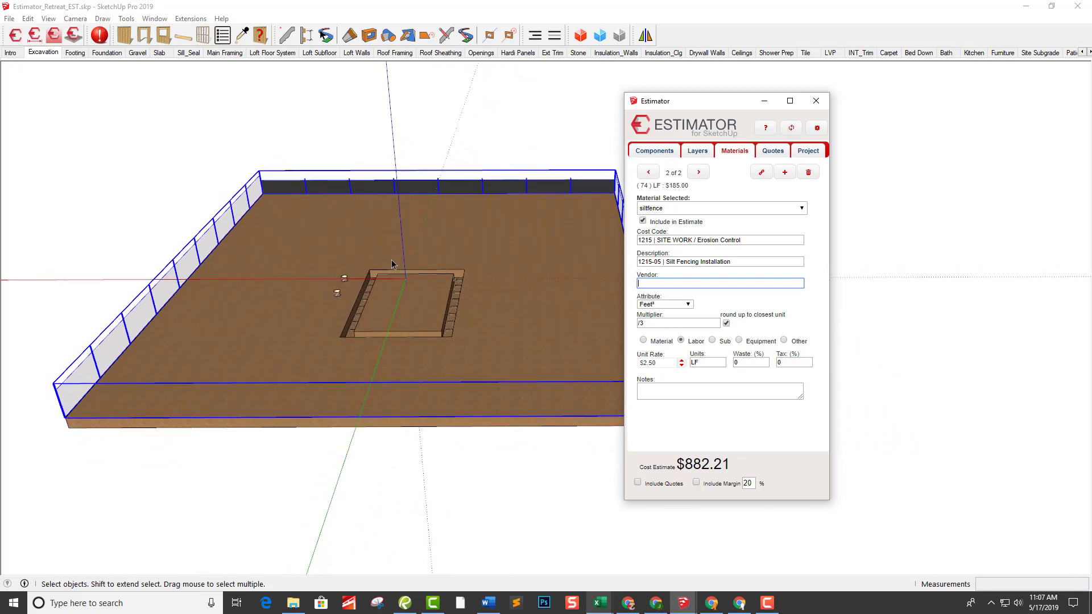
{"action": "scroll", "coordinate": [391, 263], "scroll_direction": "up", "scroll_amount": 6}
{"action": "scroll", "coordinate": [397, 274], "scroll_direction": "up", "scroll_amount": 4}
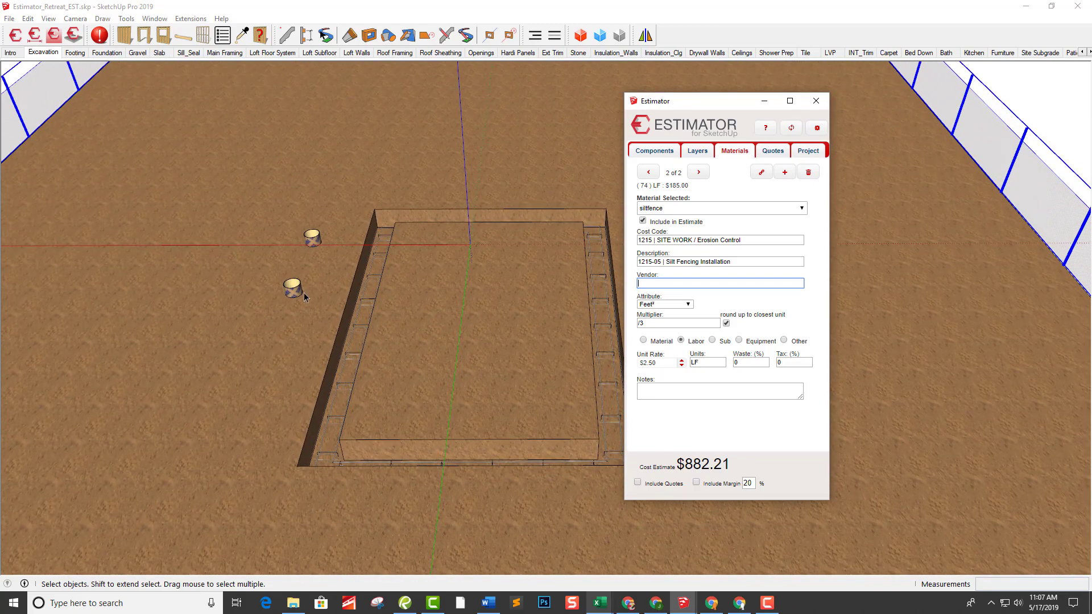
{"action": "left_click", "coordinate": [297, 296]}
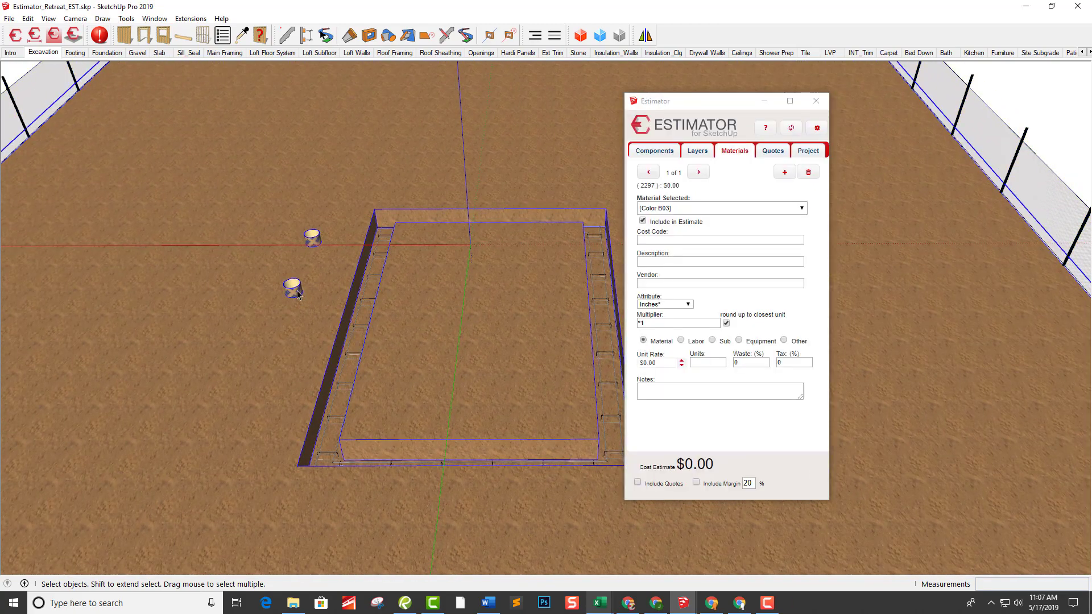
{"action": "left_click", "coordinate": [651, 151]}
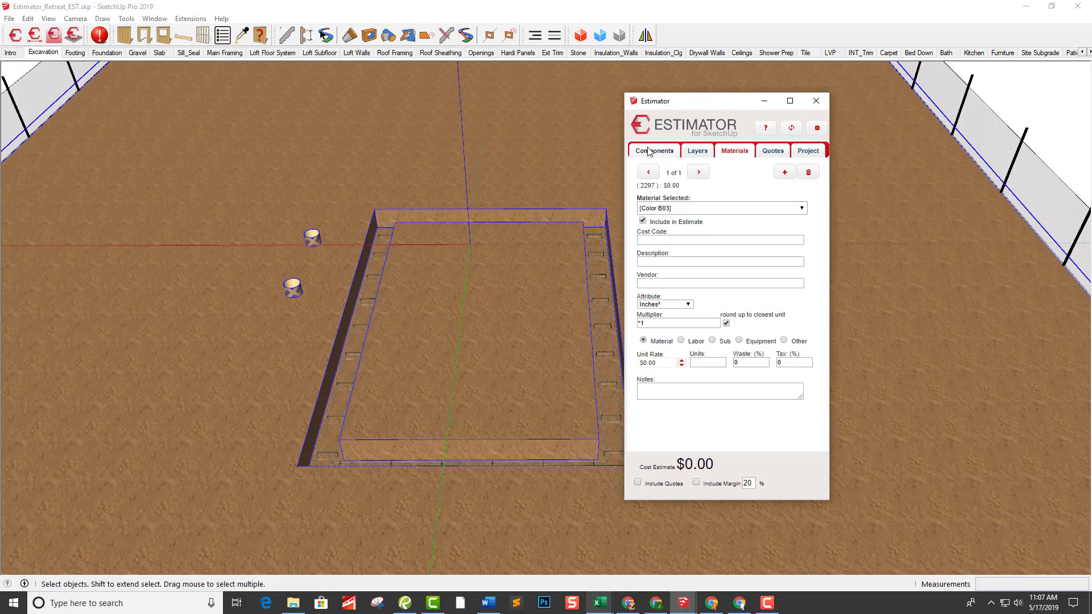
{"action": "left_click", "coordinate": [669, 208]}
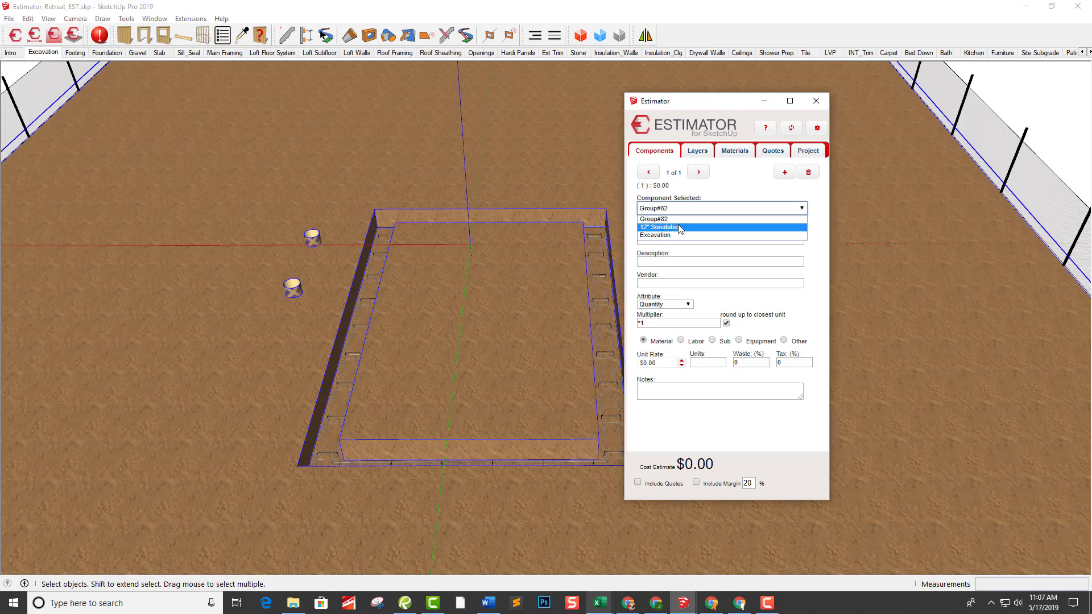
{"action": "left_click", "coordinate": [680, 227]}
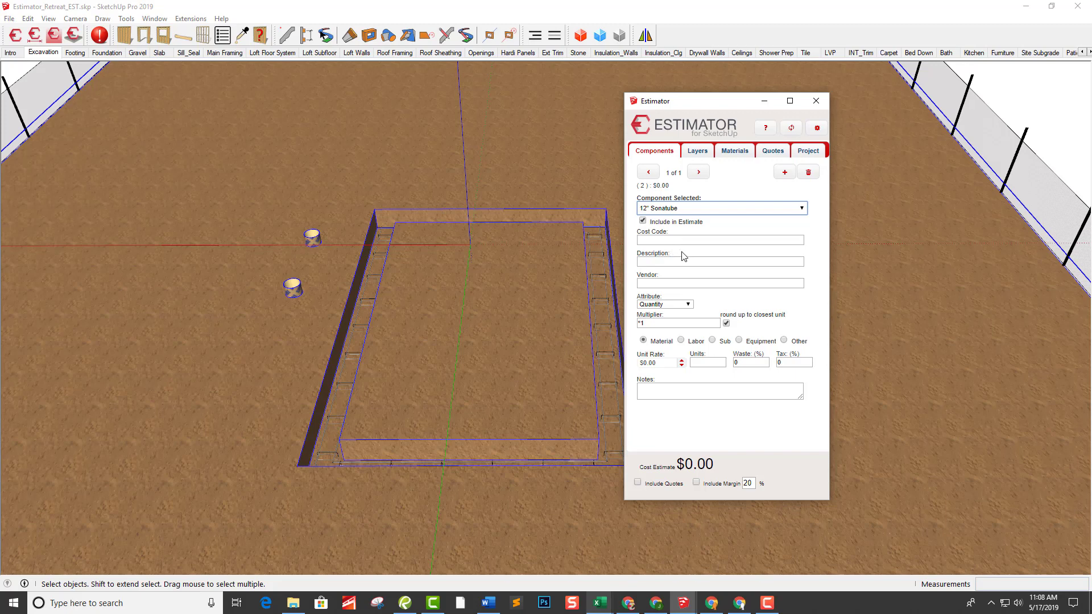
{"action": "left_click", "coordinate": [687, 265]}
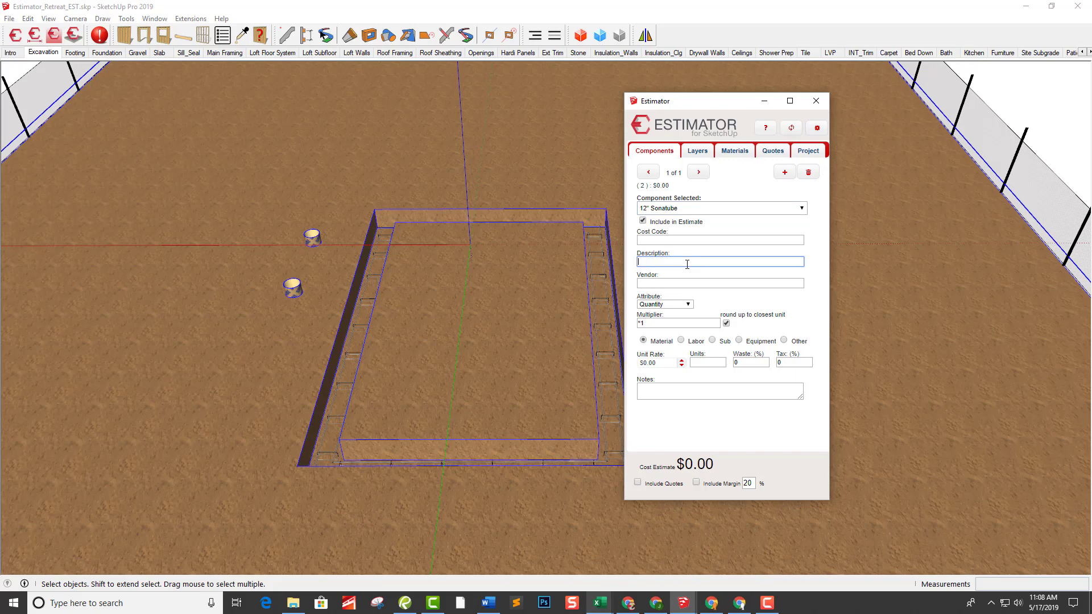
{"action": "type", "text": "son"}
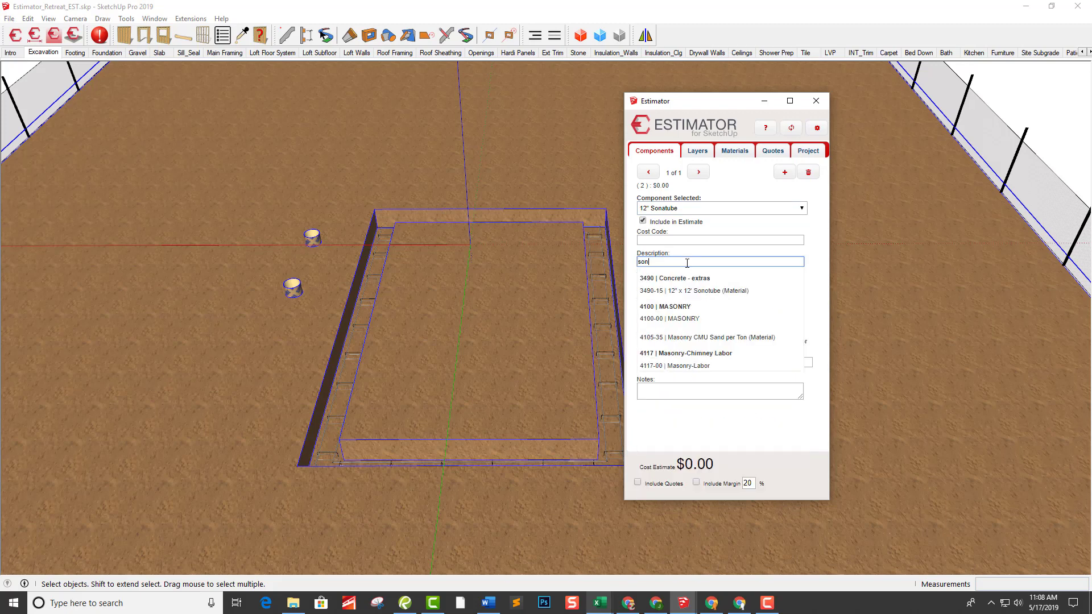
{"action": "left_click", "coordinate": [691, 292]}
{"action": "left_click", "coordinate": [689, 286]}
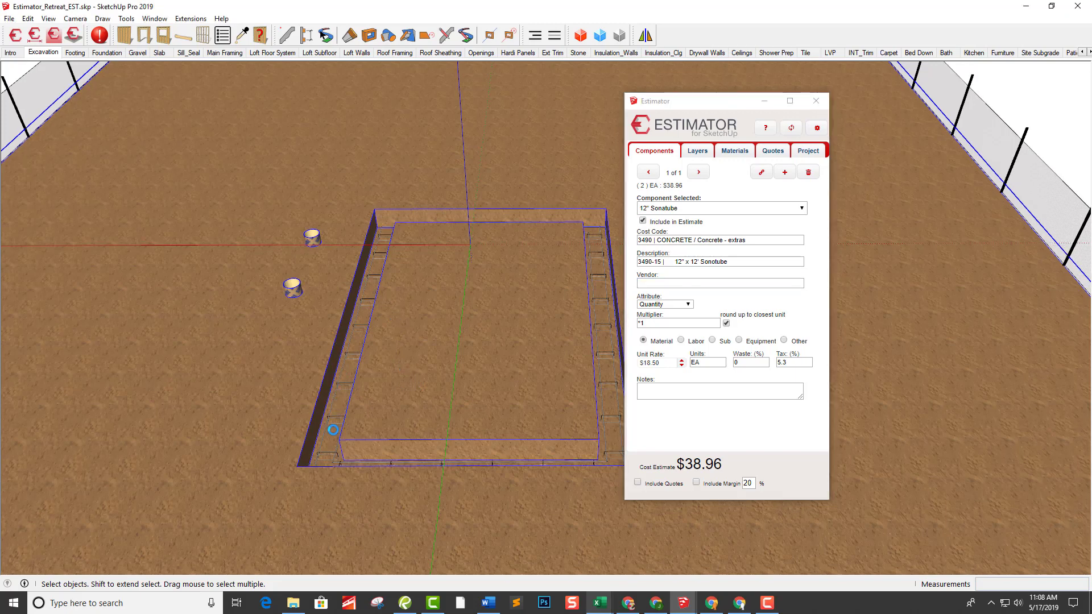
Step: Select the rebar group in the footing trench and assign item 2150-15, Foundation Chair - Double - box of 40 (Material), to its Rebar Chair component
{"action": "scroll", "coordinate": [335, 435], "scroll_direction": "up", "scroll_amount": 5}
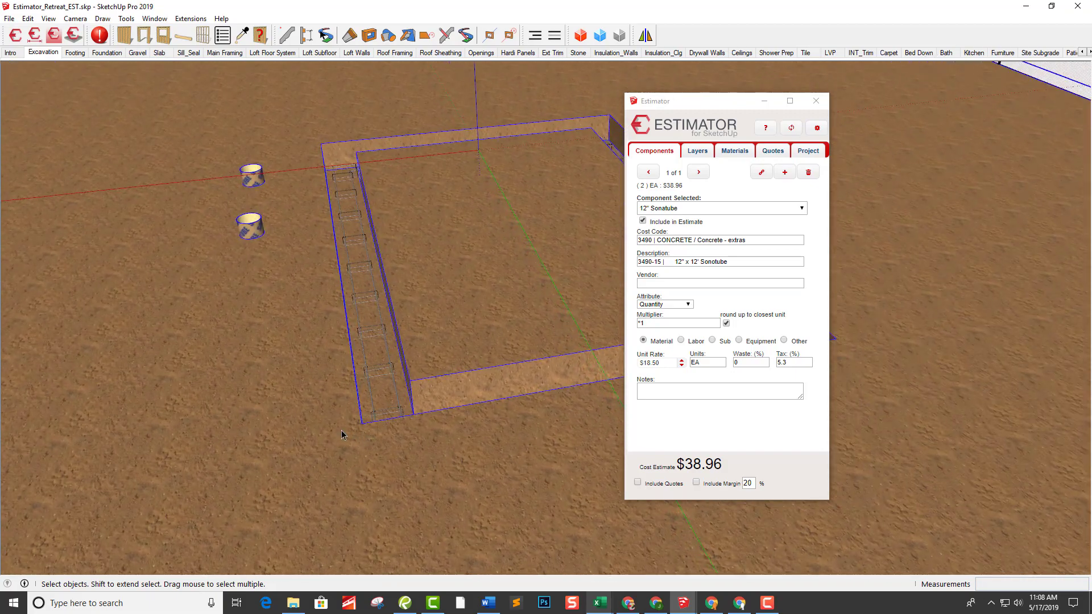
{"action": "scroll", "coordinate": [357, 420], "scroll_direction": "up", "scroll_amount": 3}
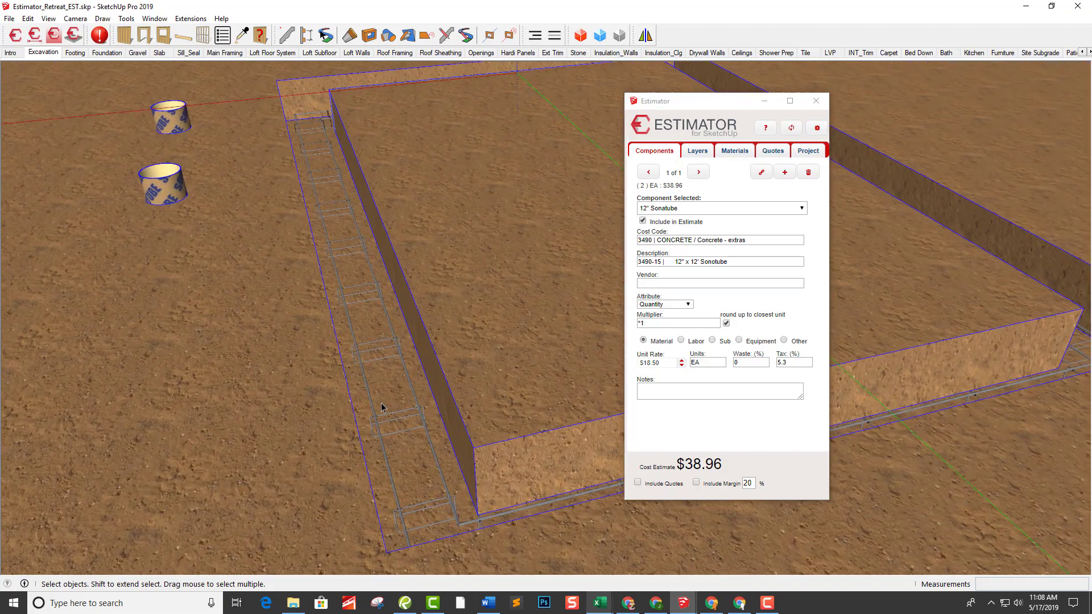
{"action": "left_click", "coordinate": [388, 422]}
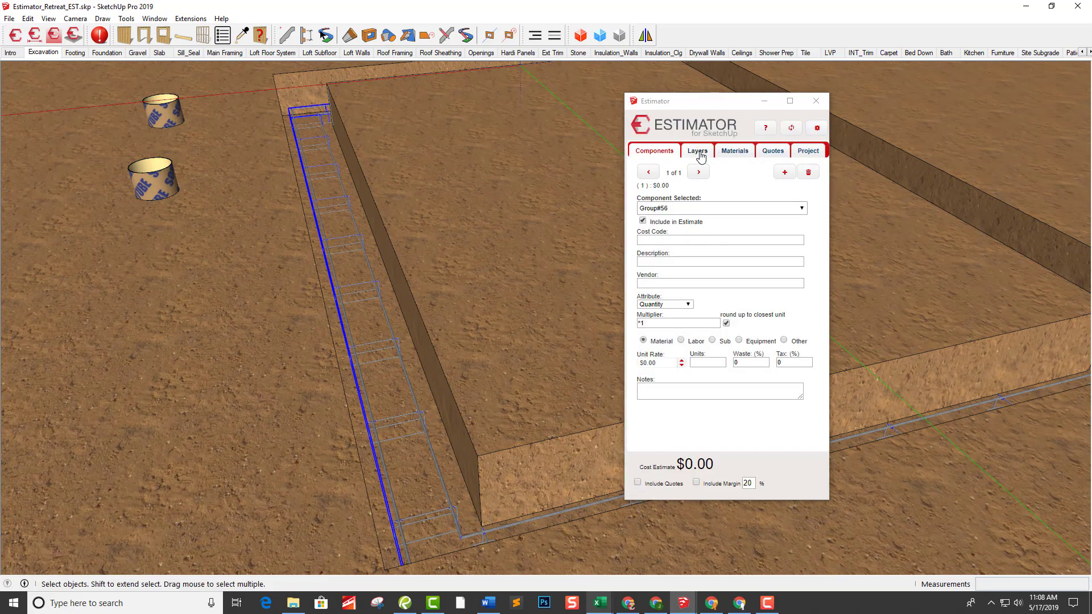
{"action": "left_click", "coordinate": [687, 209]}
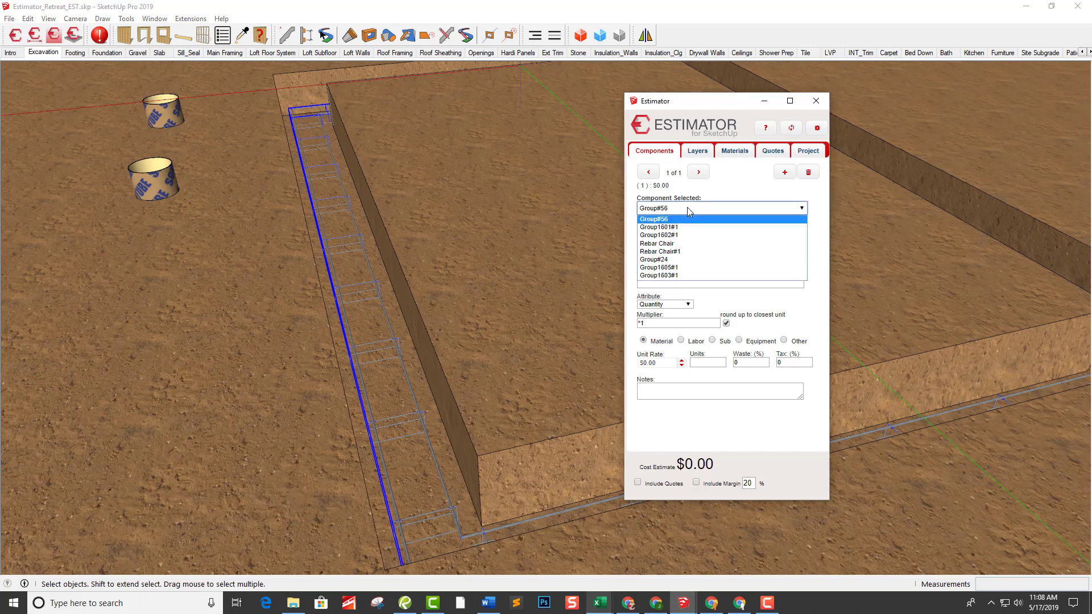
{"action": "left_click", "coordinate": [677, 244]}
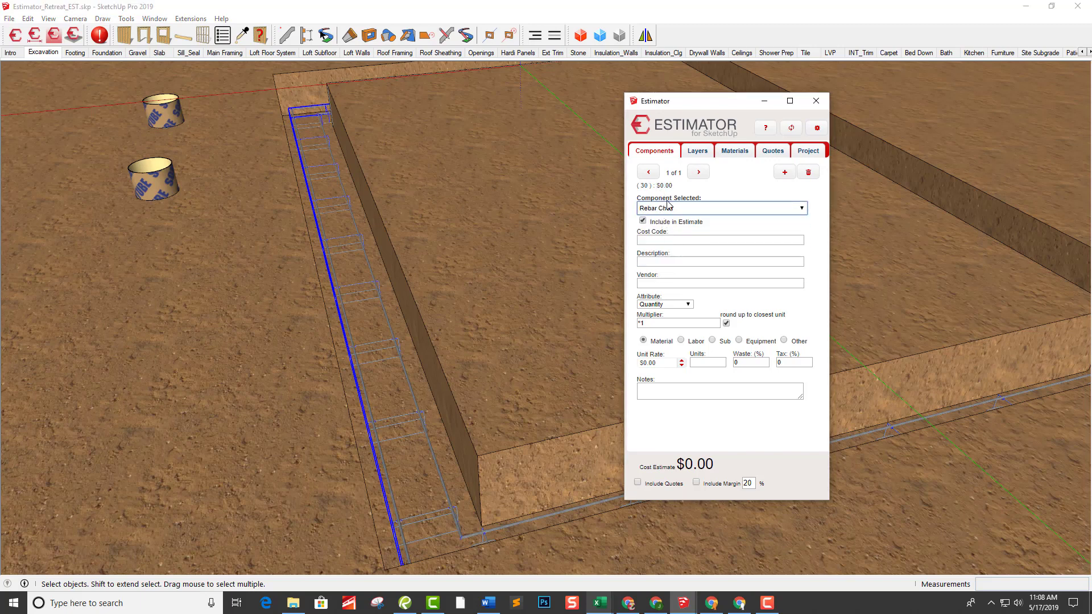
{"action": "left_click", "coordinate": [660, 260]}
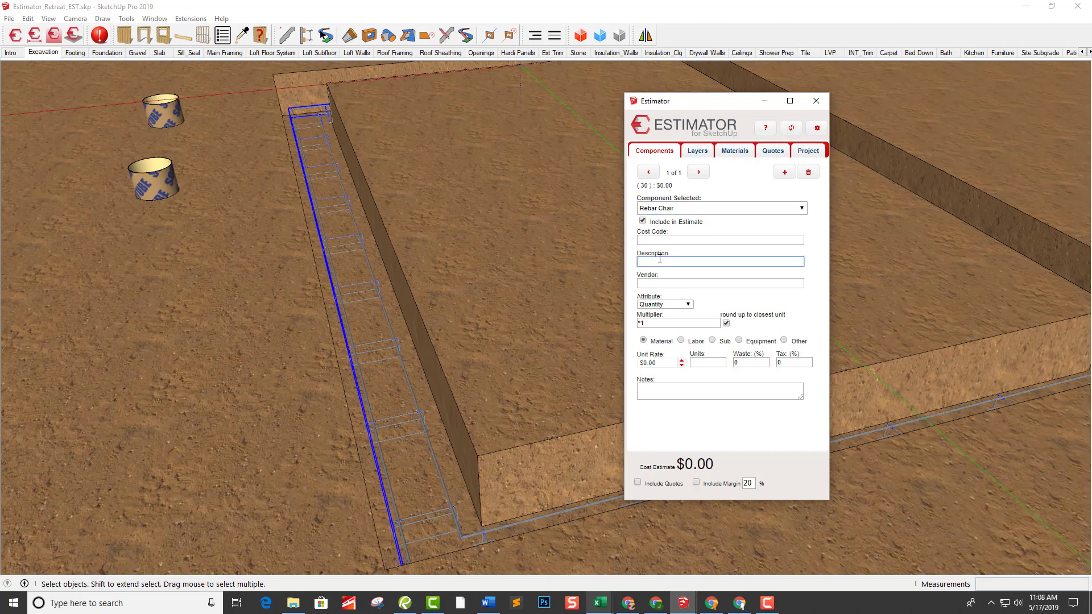
{"action": "type", "text": "rebar"}
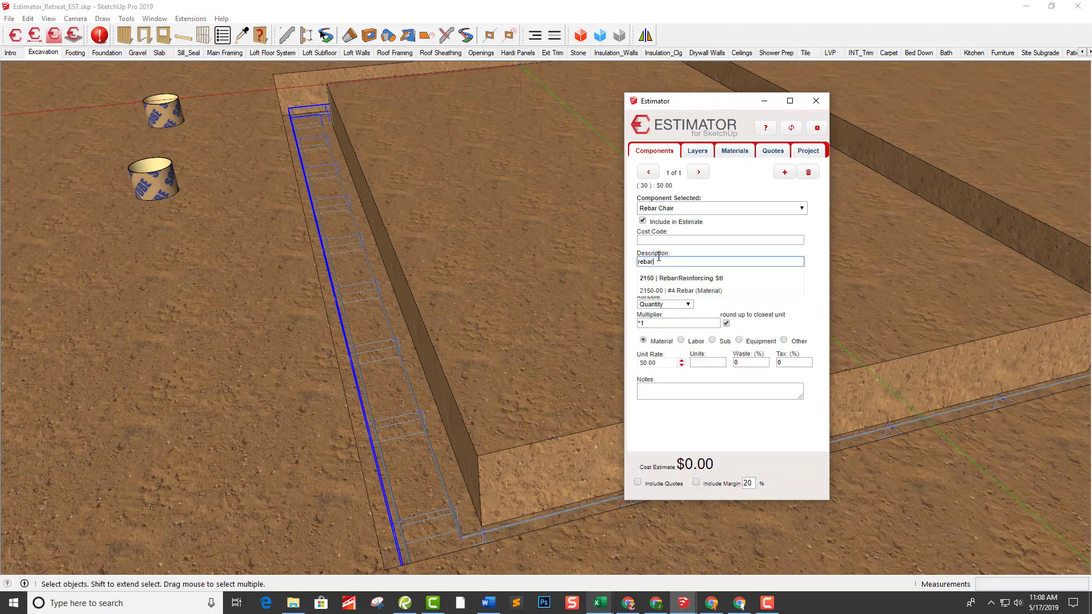
{"action": "key", "text": "BackSpace"}
{"action": "key", "text": "BackSpace"}
{"action": "key", "text": "BackSpace"}
{"action": "type", "text": "cha"}
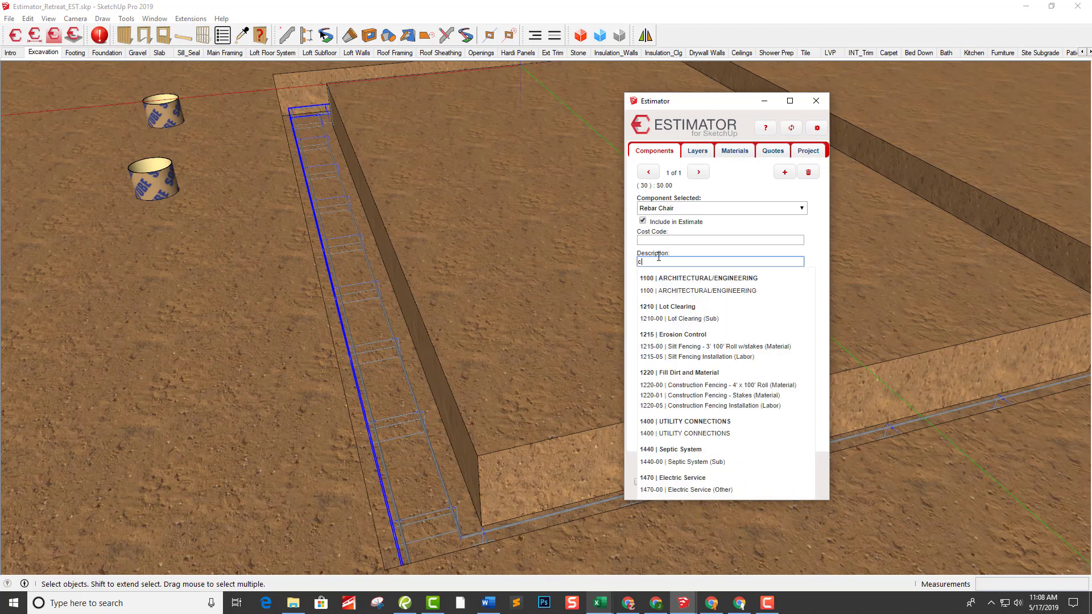
{"action": "left_click", "coordinate": [729, 288]}
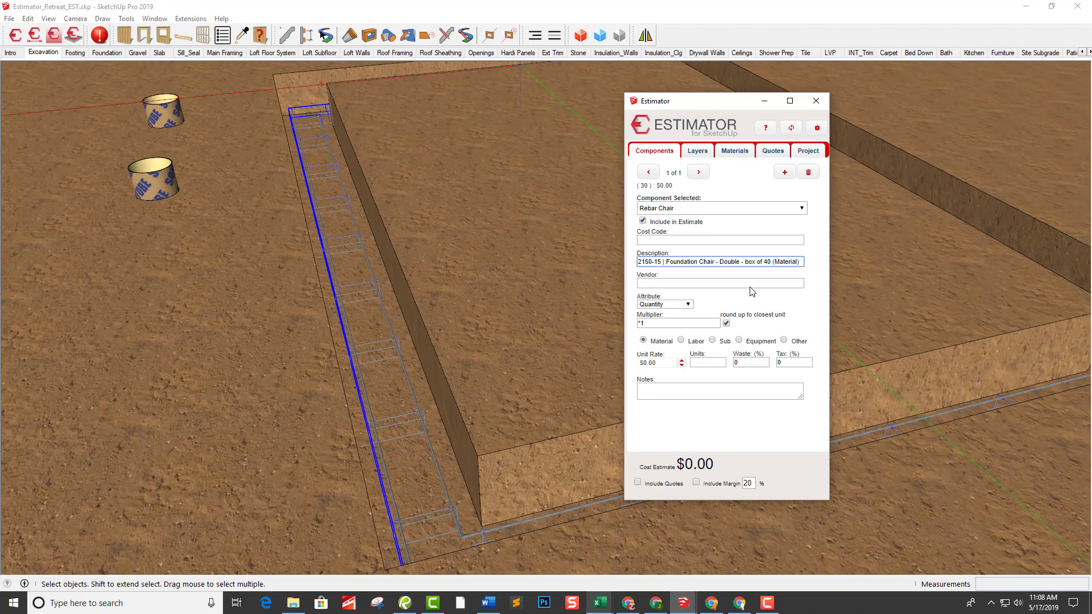
{"action": "key", "text": "Tab"}
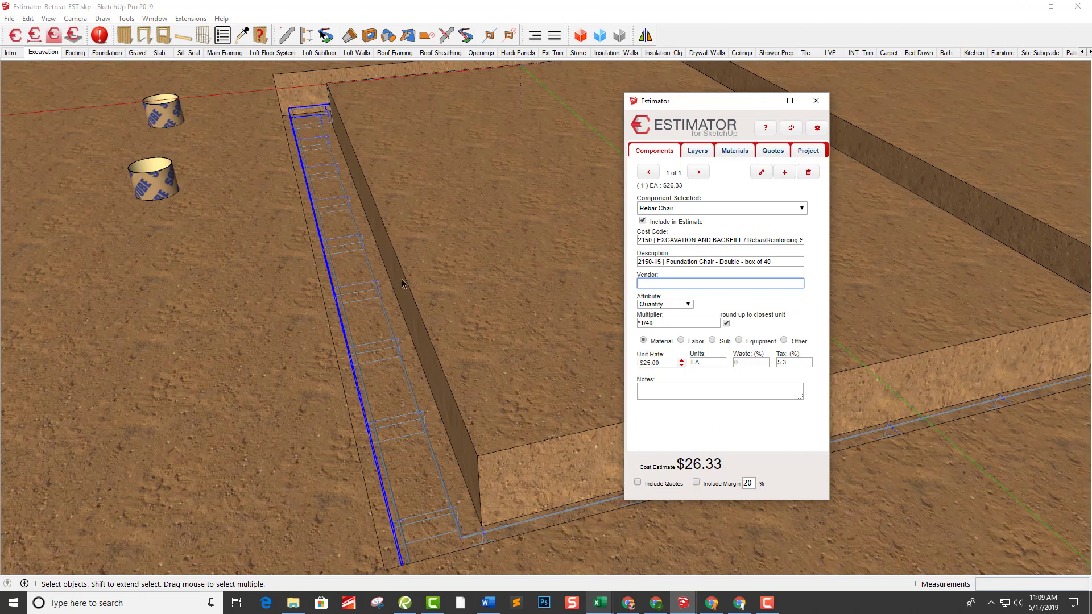
Step: Assign item 2150-00, #4 Rebar (Material), to the FND_Rebar_4 layer of the selected rebar group
{"action": "left_click", "coordinate": [693, 151]}
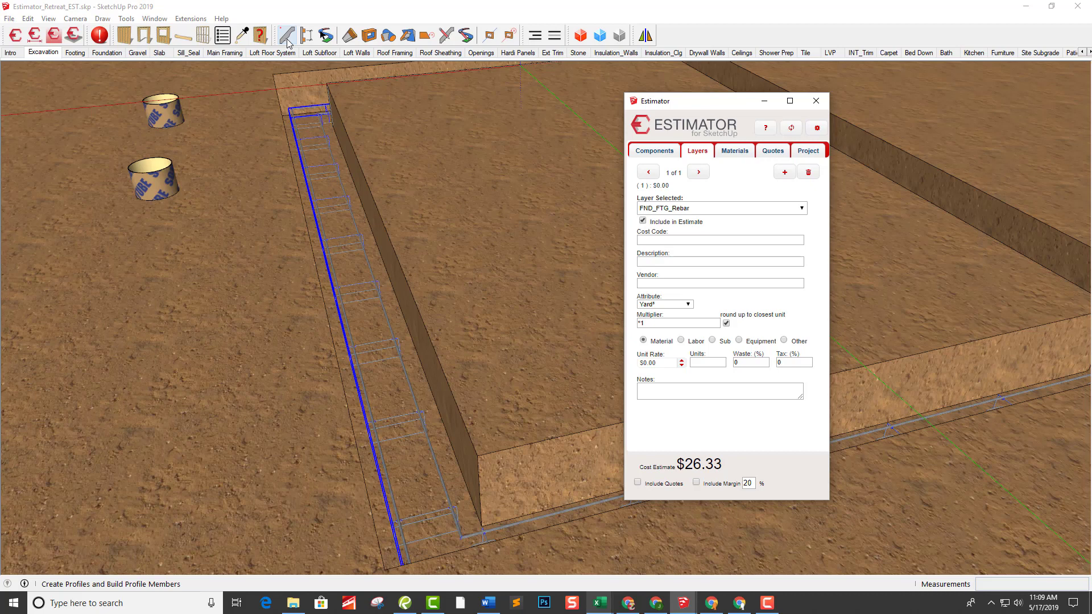
{"action": "left_click", "coordinate": [685, 209]}
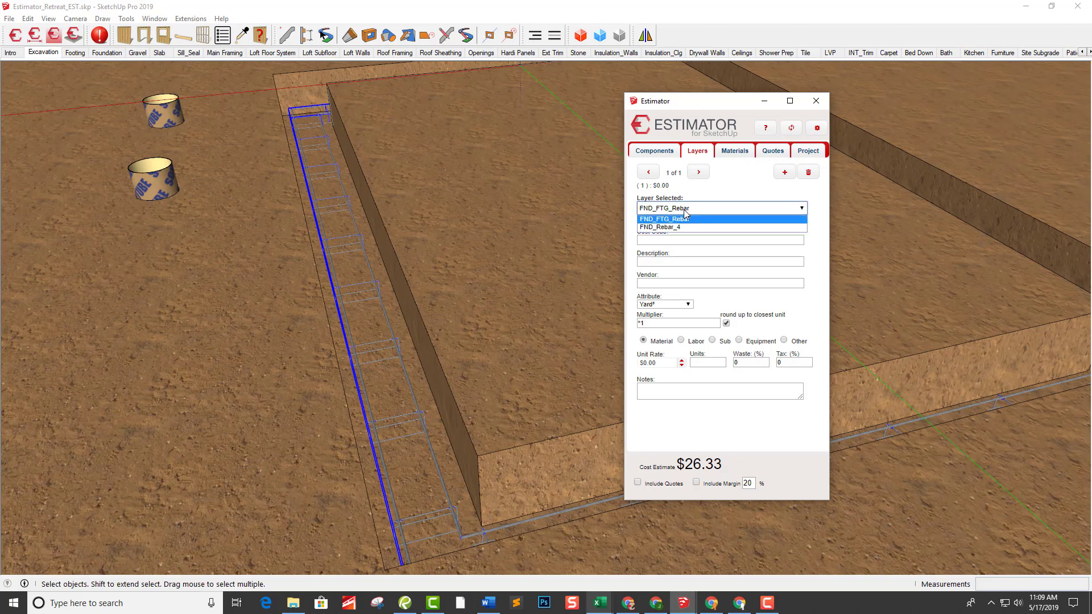
{"action": "left_click", "coordinate": [679, 227]}
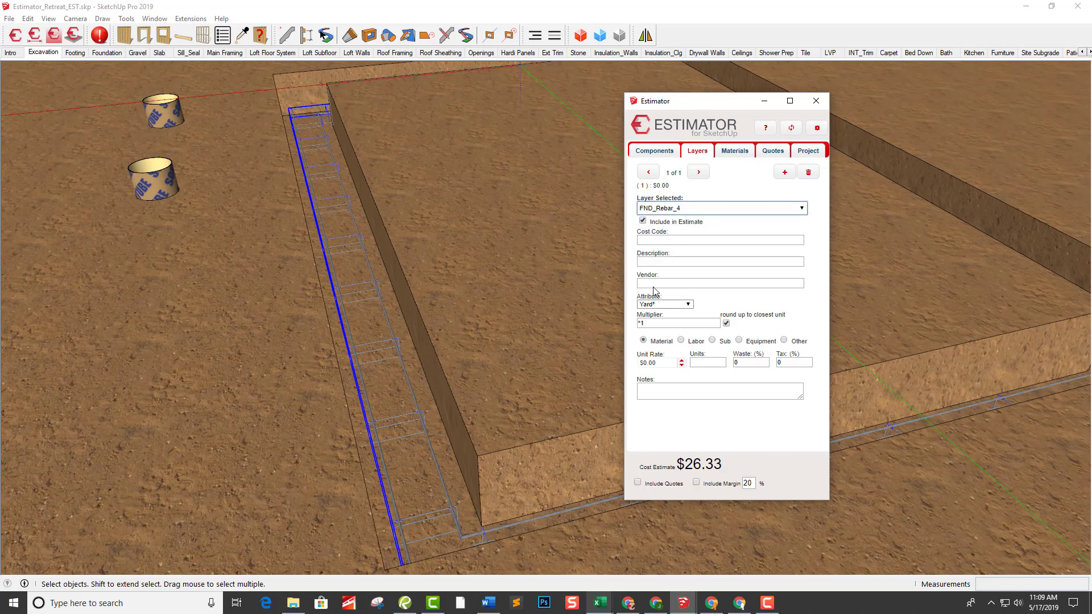
{"action": "left_click", "coordinate": [659, 261]}
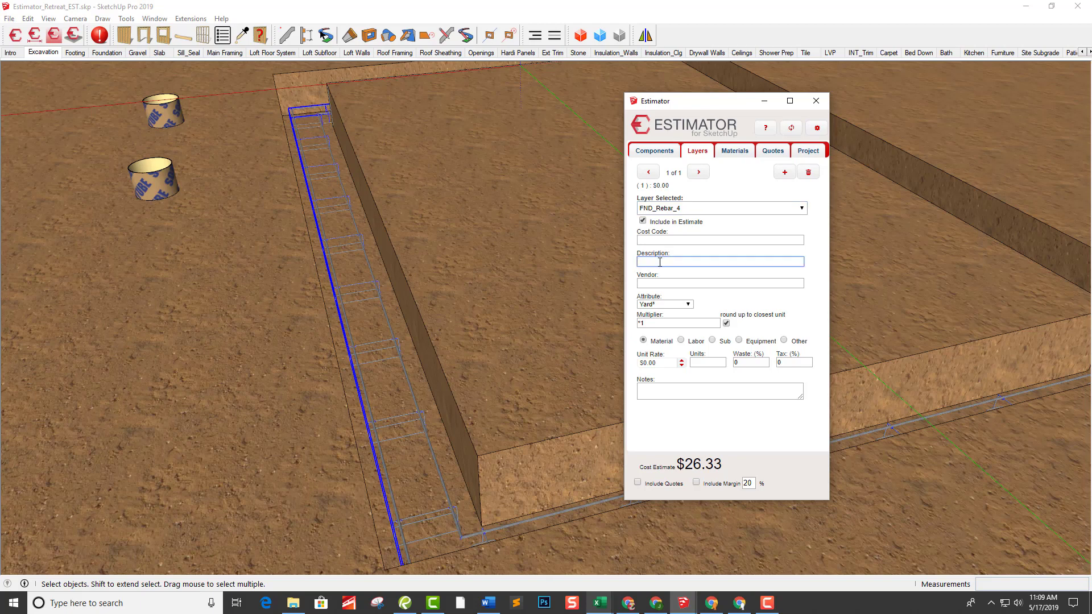
{"action": "type", "text": "rebar"}
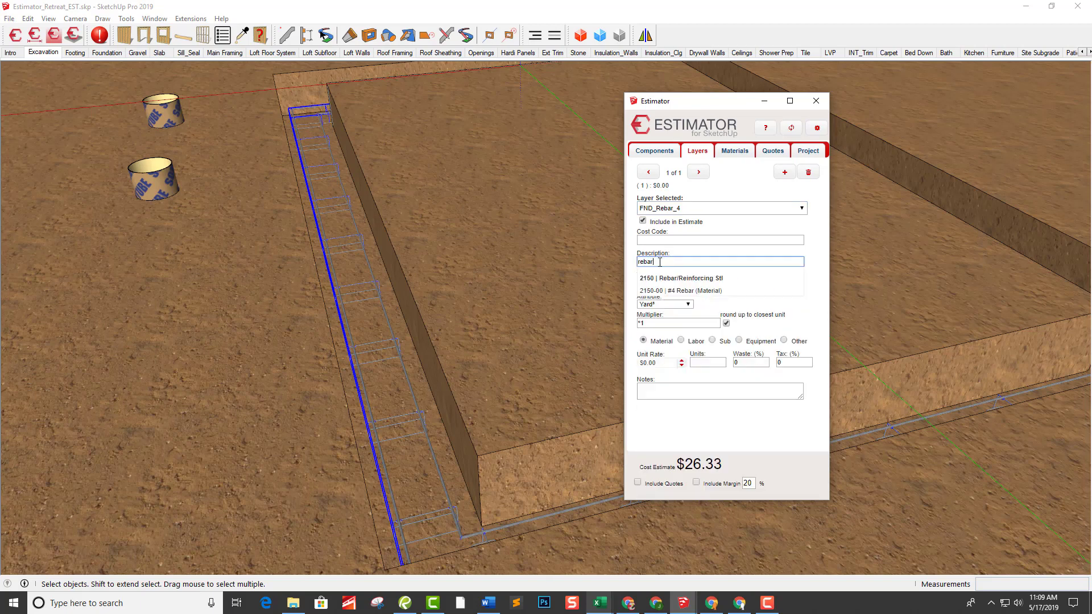
{"action": "left_click", "coordinate": [709, 289]}
{"action": "left_click", "coordinate": [707, 284]}
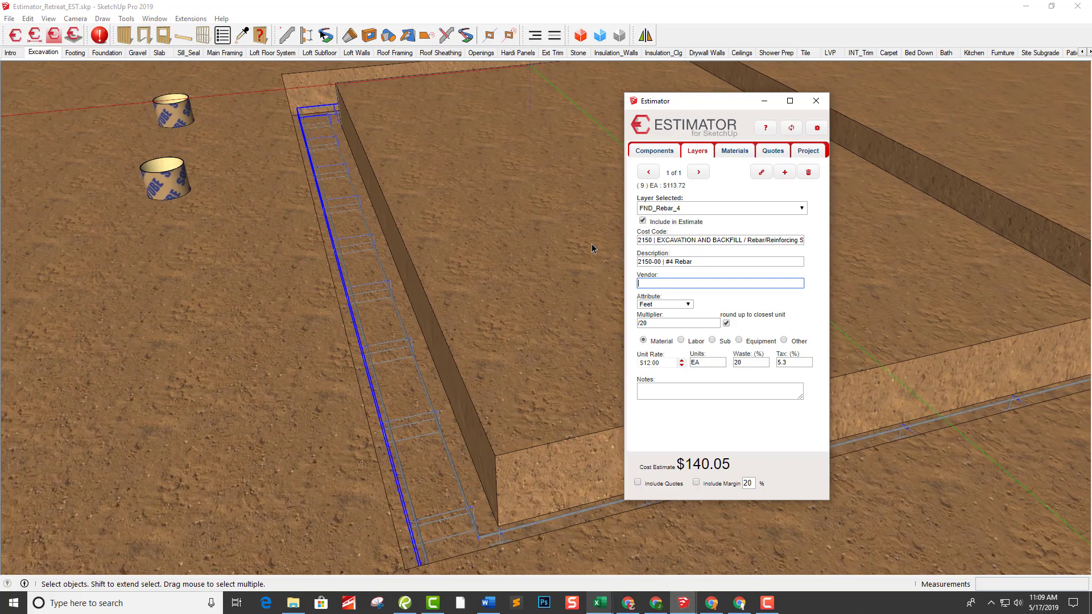
Step: Show the Footing scene, select the concrete footing and assign item 2100-05, Footing Concrete 3000 PSI (Material), to its FND_Footings layer
{"action": "scroll", "coordinate": [588, 251], "scroll_direction": "down", "scroll_amount": 10}
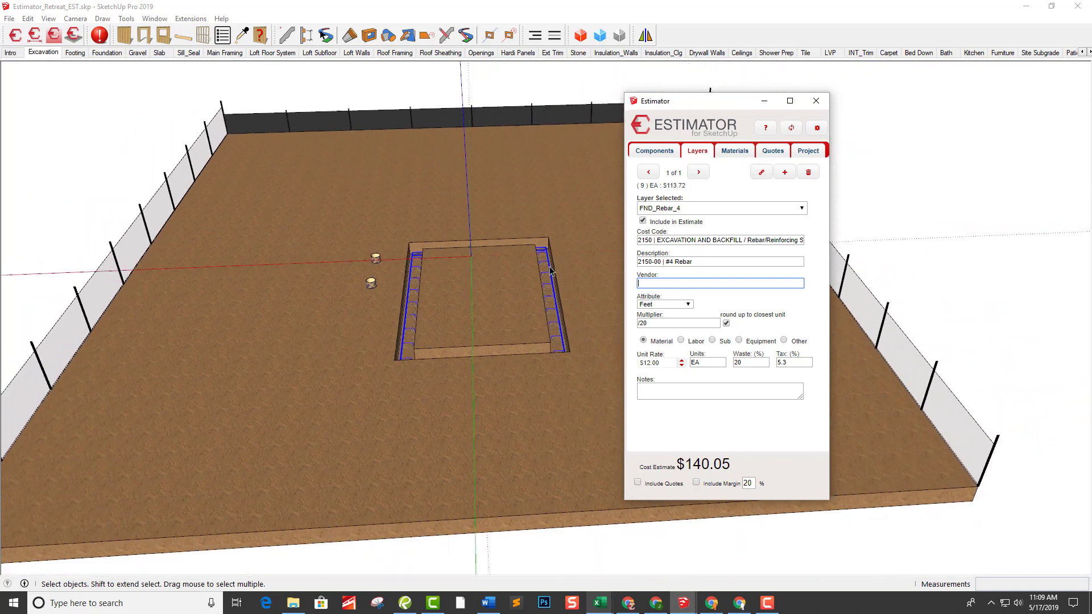
{"action": "scroll", "coordinate": [495, 312], "scroll_direction": "up", "scroll_amount": 3}
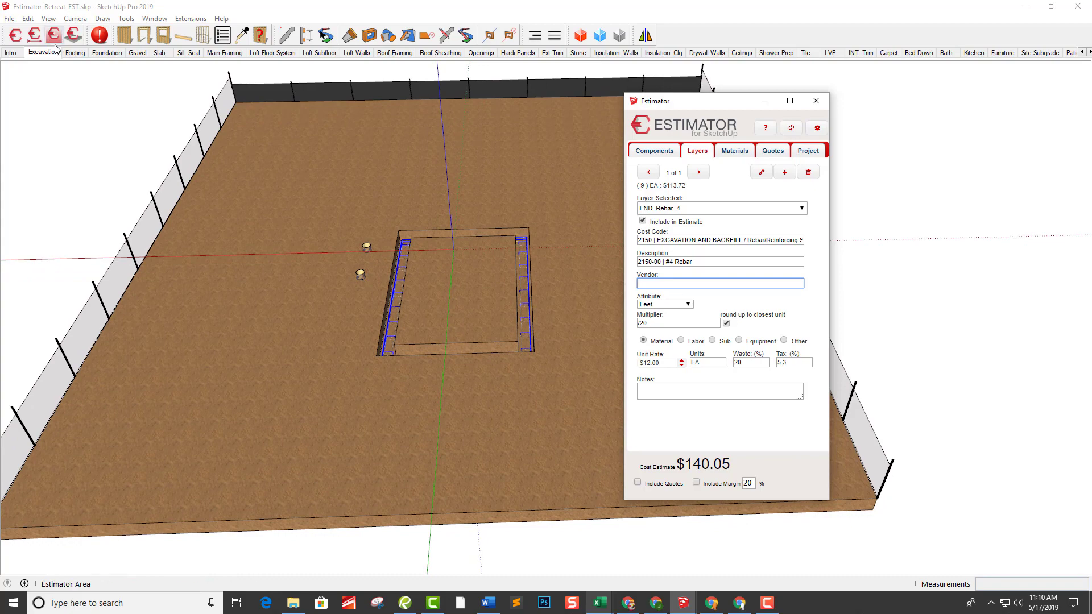
{"action": "left_click", "coordinate": [75, 53]}
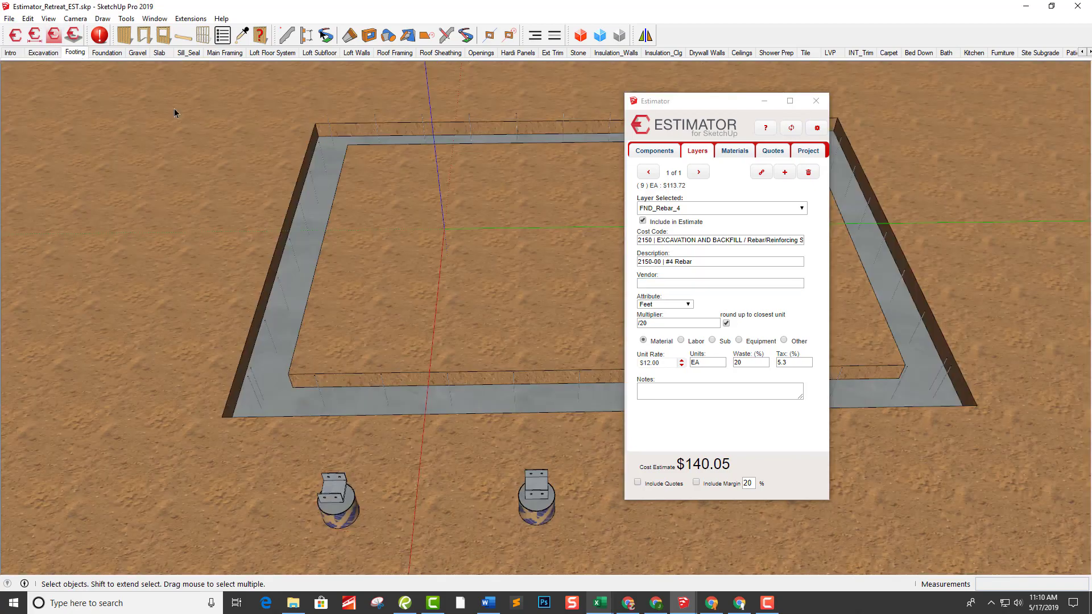
{"action": "left_click", "coordinate": [370, 416]}
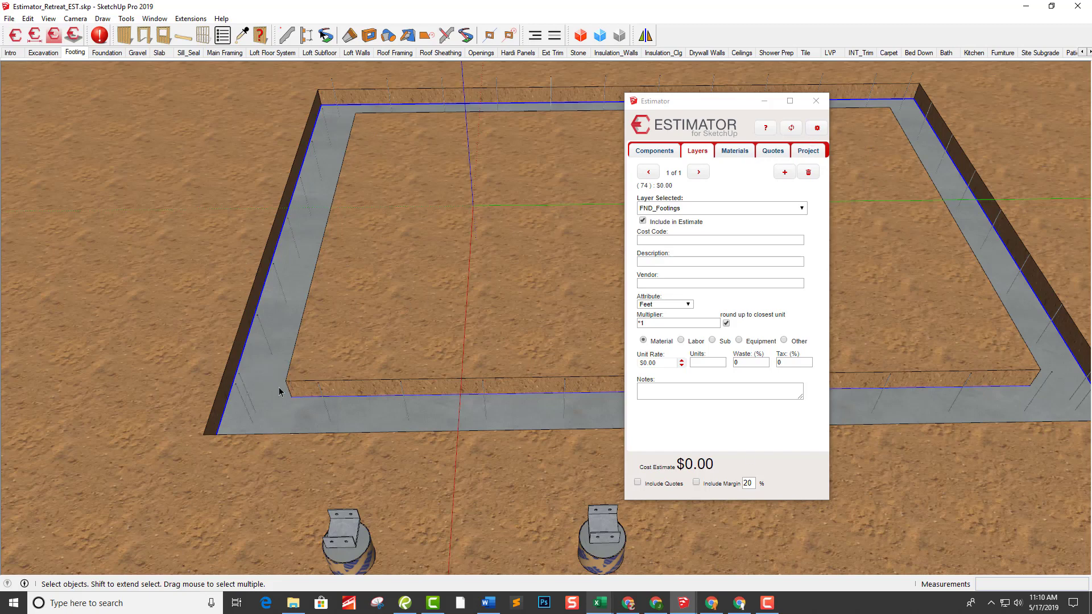
{"action": "middle_click_drag", "start_coordinate": [288, 402], "coordinate": [286, 407]}
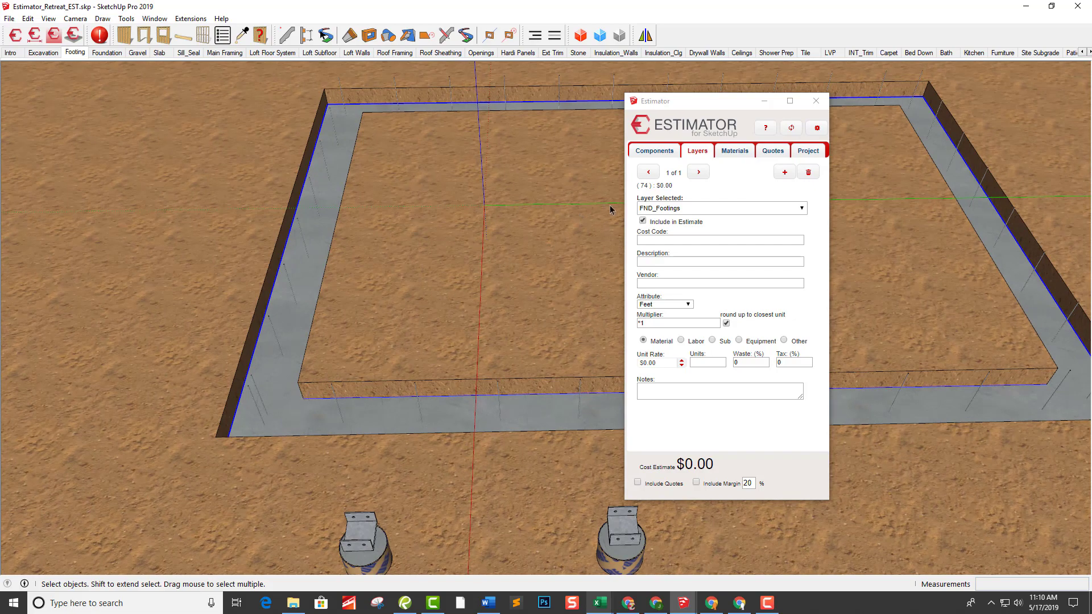
{"action": "left_click", "coordinate": [689, 208]}
{"action": "left_click", "coordinate": [685, 219]}
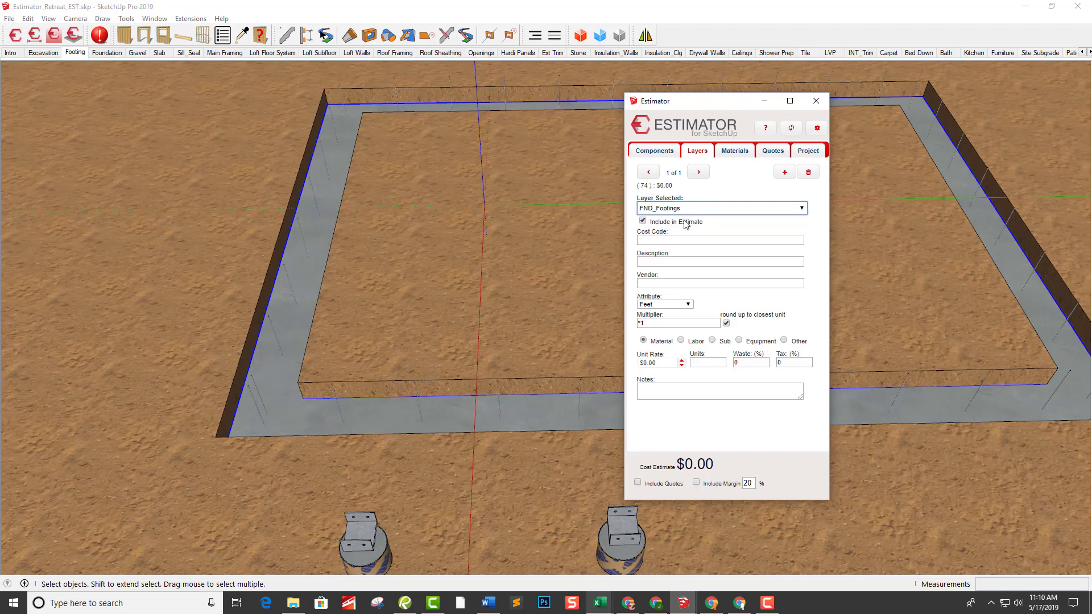
{"action": "left_click", "coordinate": [671, 262]}
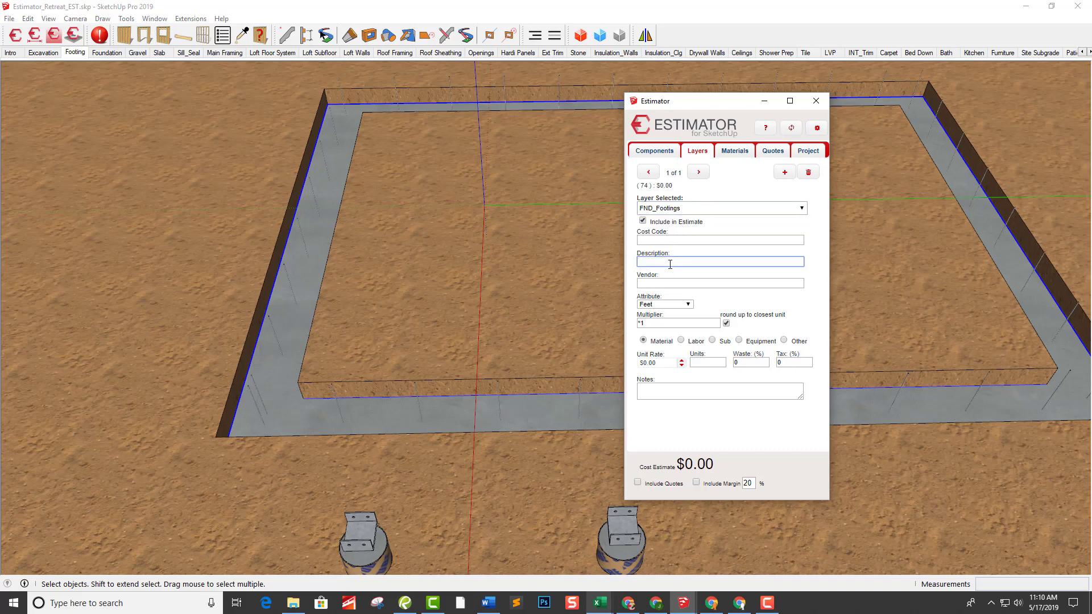
{"action": "type", "text": "footing"}
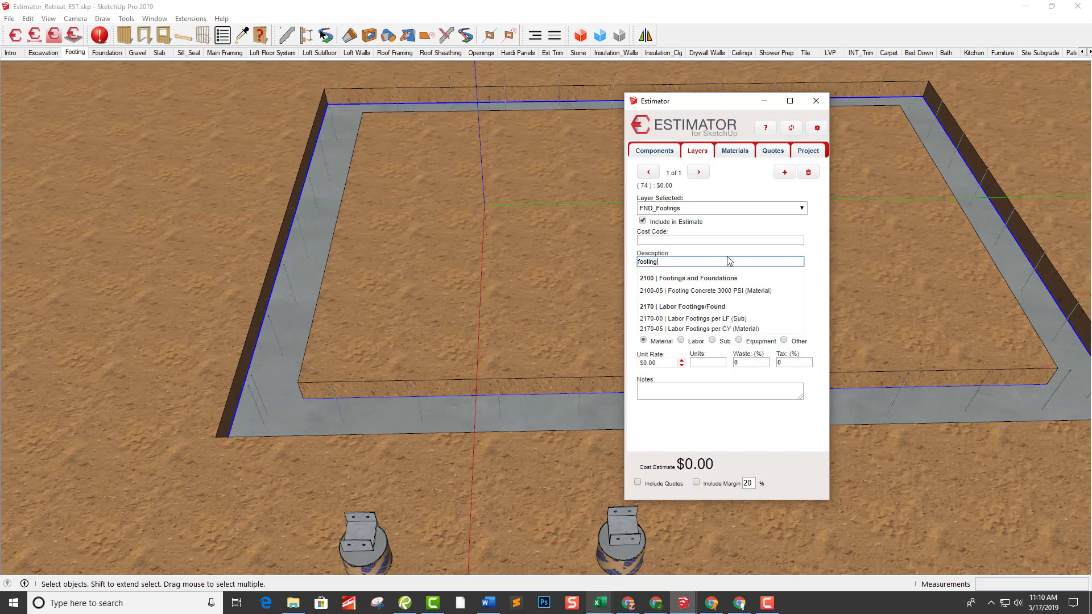
{"action": "left_click", "coordinate": [739, 291]}
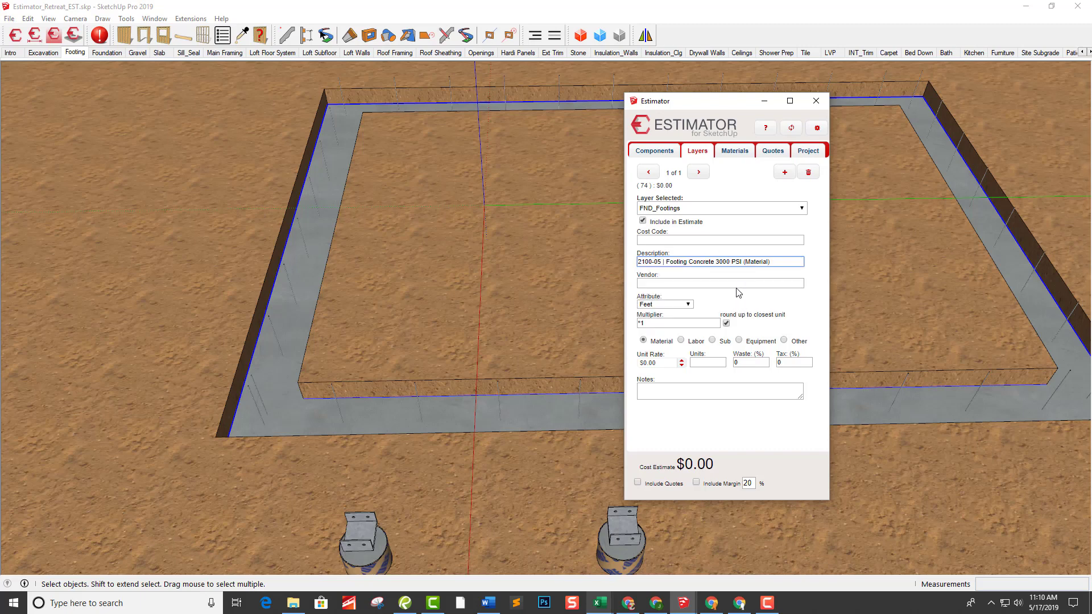
{"action": "left_click", "coordinate": [742, 283]}
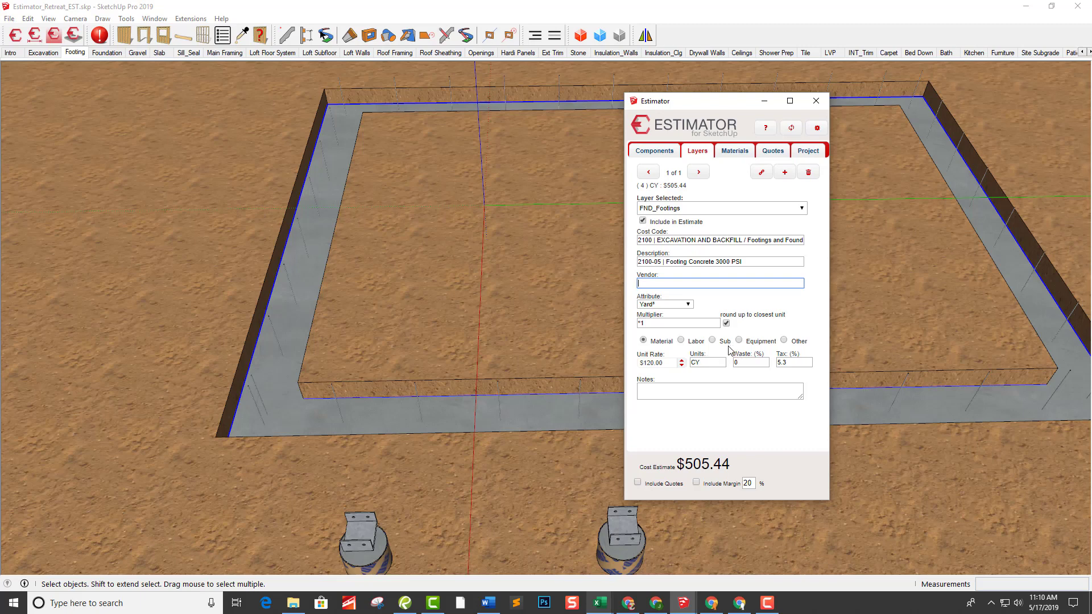
Step: Switch to Items_Retreat_Sample.csv in Excel, set the waste to 20 for Footing Concrete 3000 PSI and Foundation Concrete 3000 PSI, and save the file
{"action": "mouse_move", "coordinate": [601, 607]}
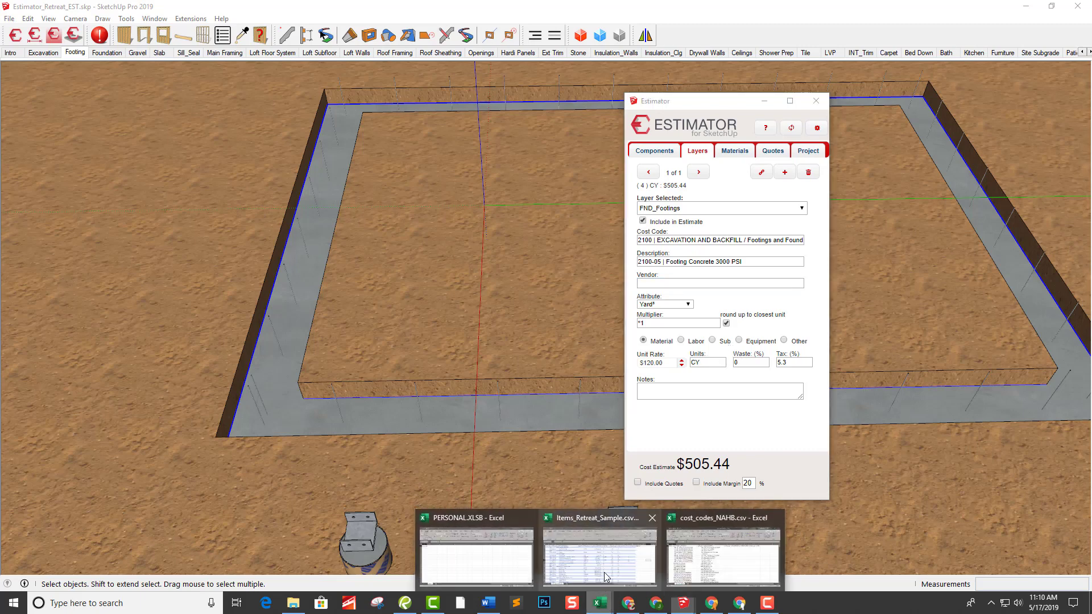
{"action": "left_click", "coordinate": [600, 552]}
{"action": "scroll", "coordinate": [488, 315], "scroll_direction": "down", "scroll_amount": 6}
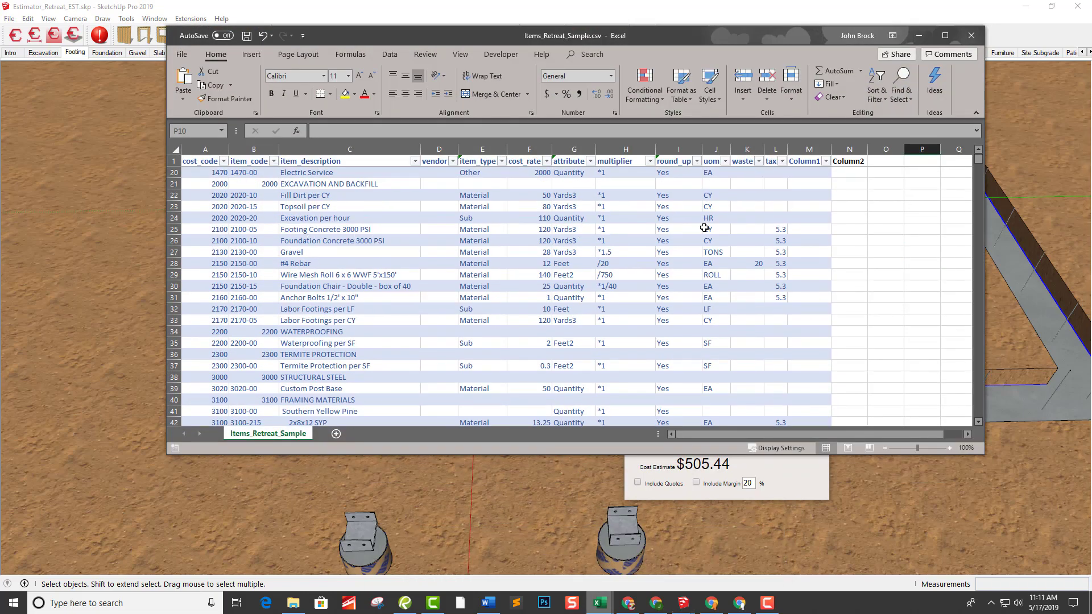
{"action": "left_click", "coordinate": [749, 228]}
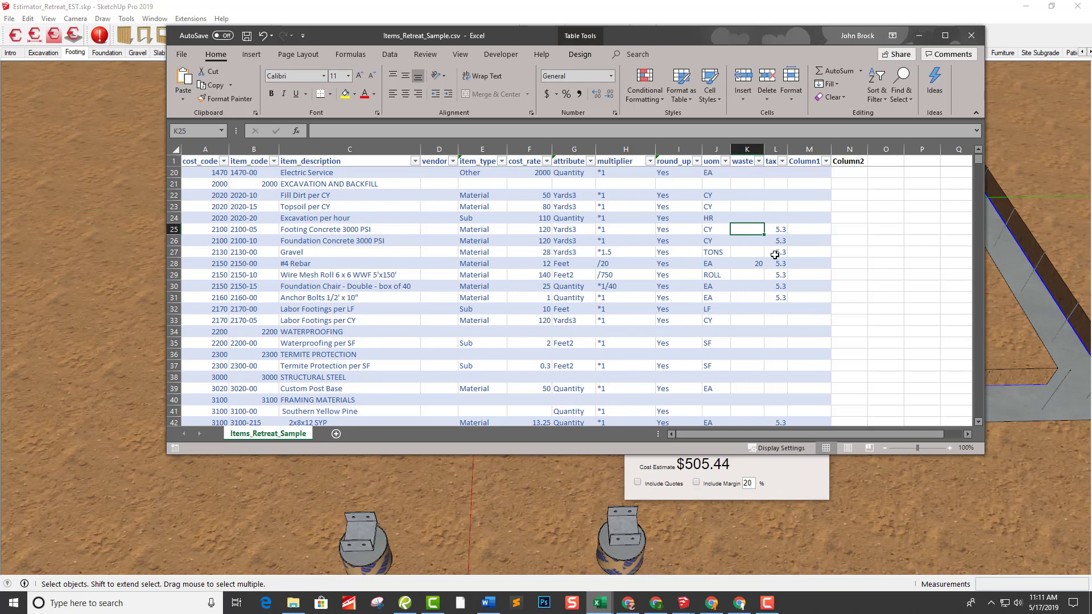
{"action": "type", "text": "20"}
{"action": "key", "text": "Return"}
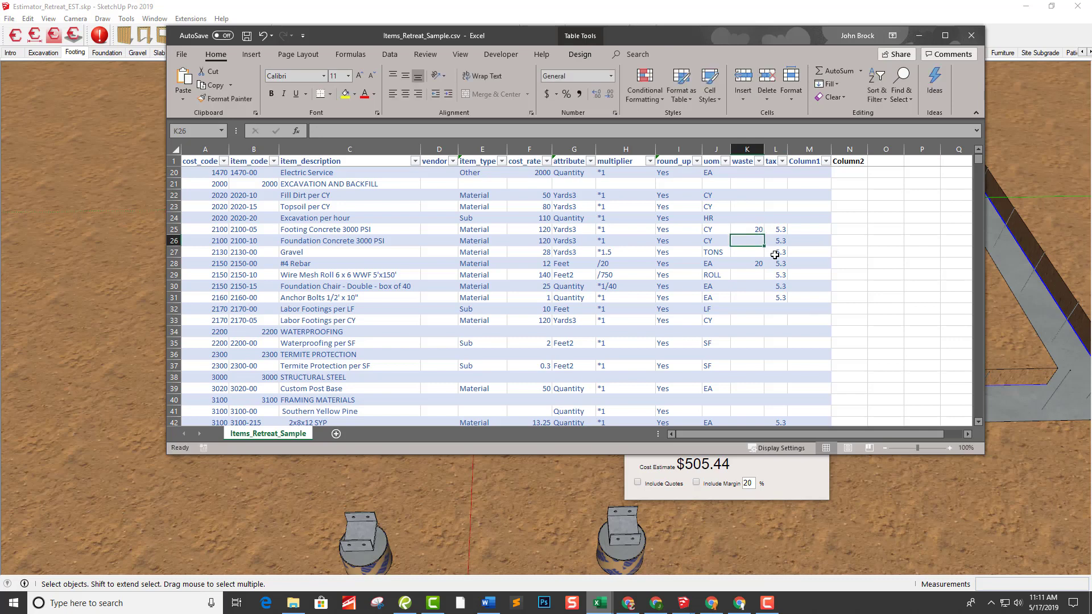
{"action": "type", "text": "20"}
{"action": "key", "text": "Return"}
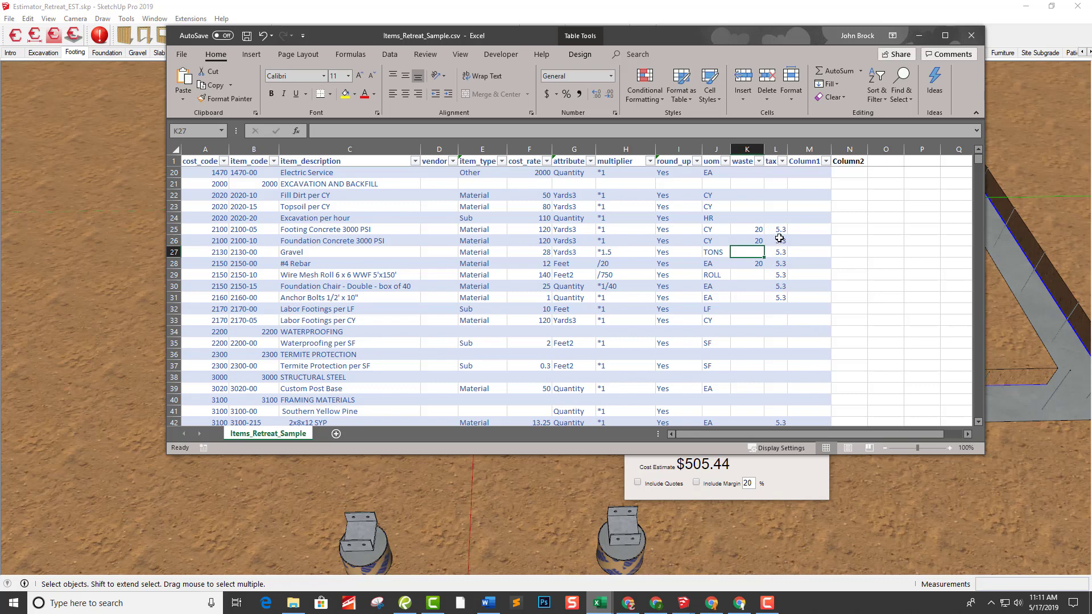
{"action": "left_click", "coordinate": [248, 36]}
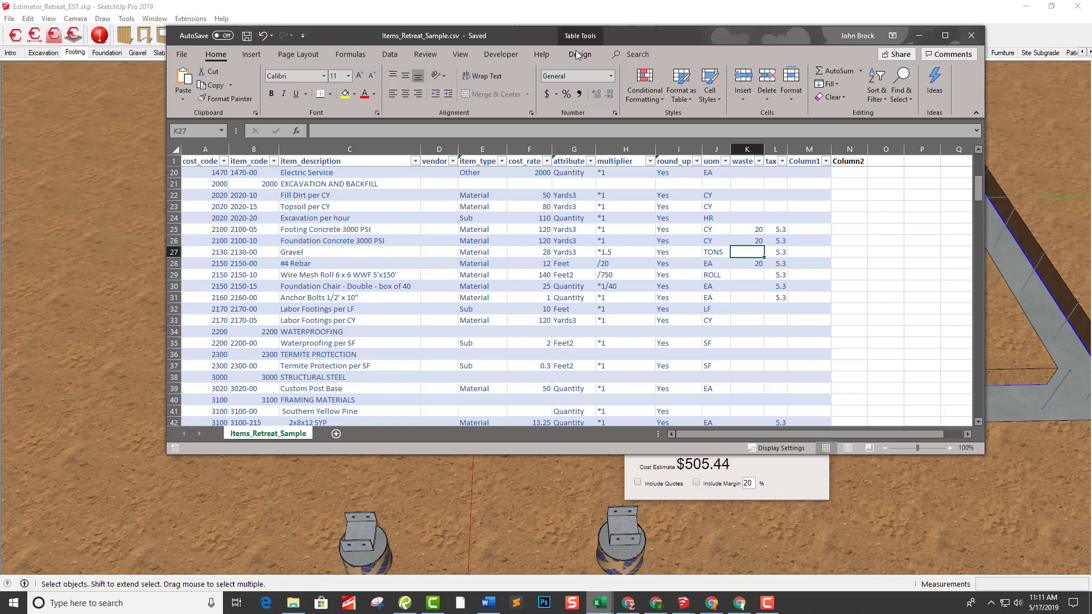
Step: Return to SketchUp, sync the Estimator items with the edited item database and dismiss the sync results
{"action": "left_click", "coordinate": [918, 36]}
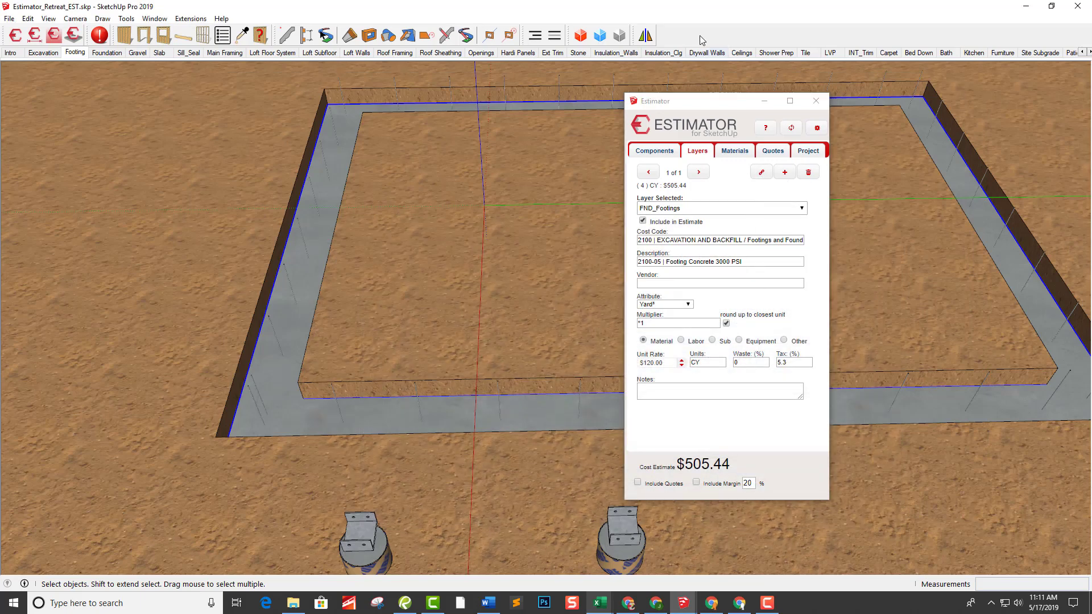
{"action": "left_click", "coordinate": [792, 129]}
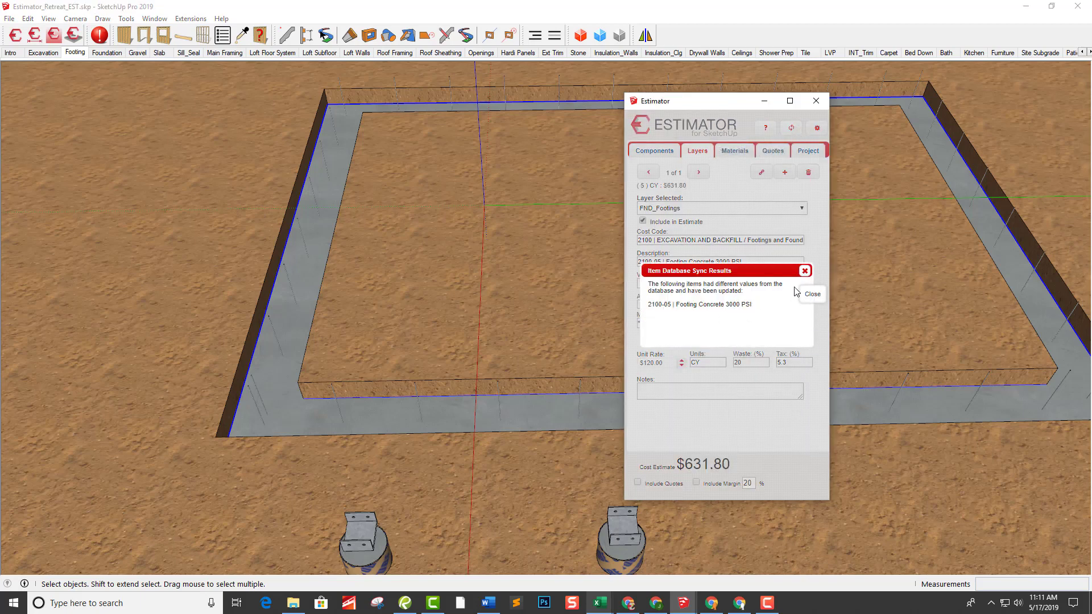
{"action": "left_click", "coordinate": [804, 270]}
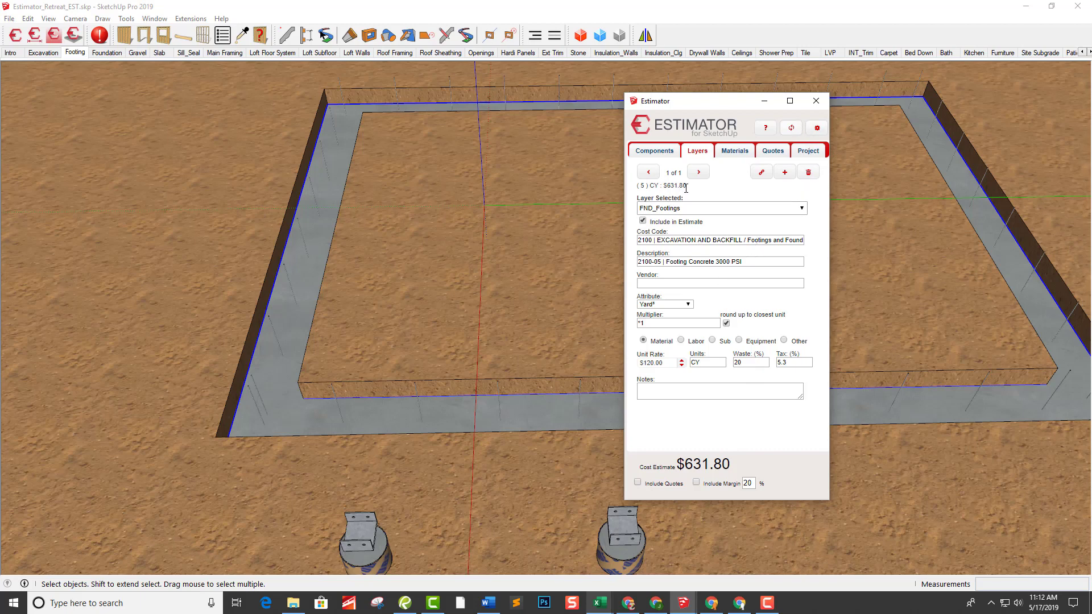
Step: Add a second item to the FND_Footings layer and assign it 2170-00, Labor Footings per LF (Sub)
{"action": "left_click", "coordinate": [786, 173]}
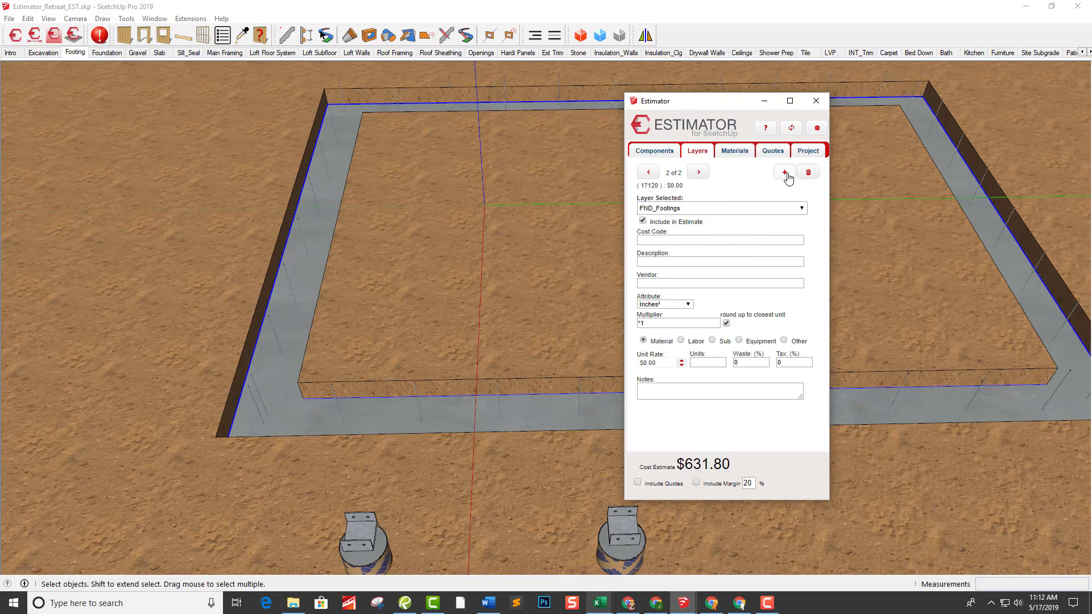
{"action": "left_click", "coordinate": [715, 261]}
{"action": "type", "text": "footin"}
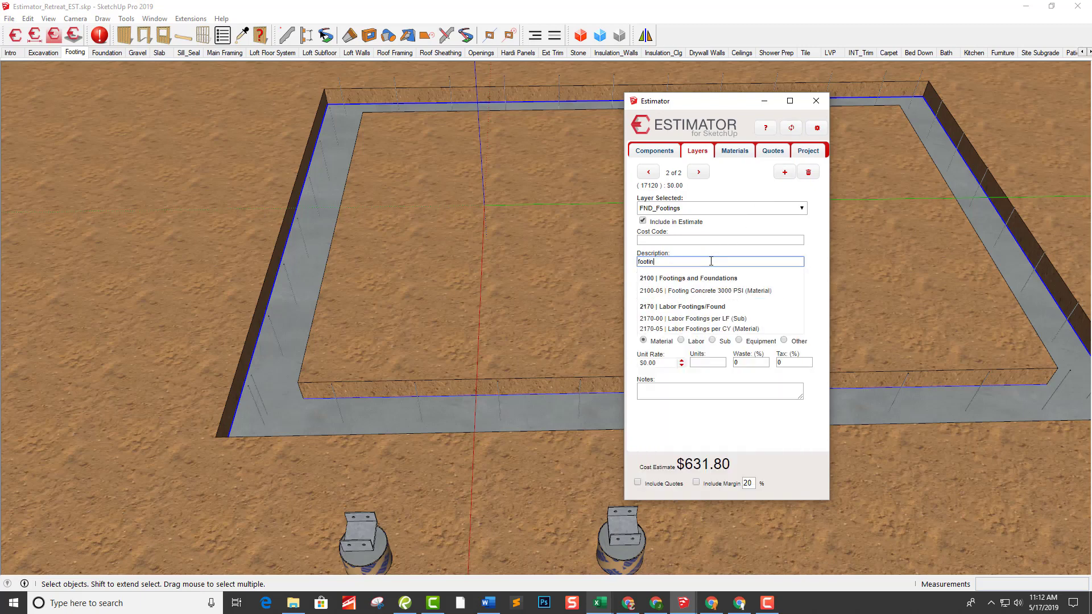
{"action": "type", "text": "g"}
{"action": "left_click", "coordinate": [729, 319]}
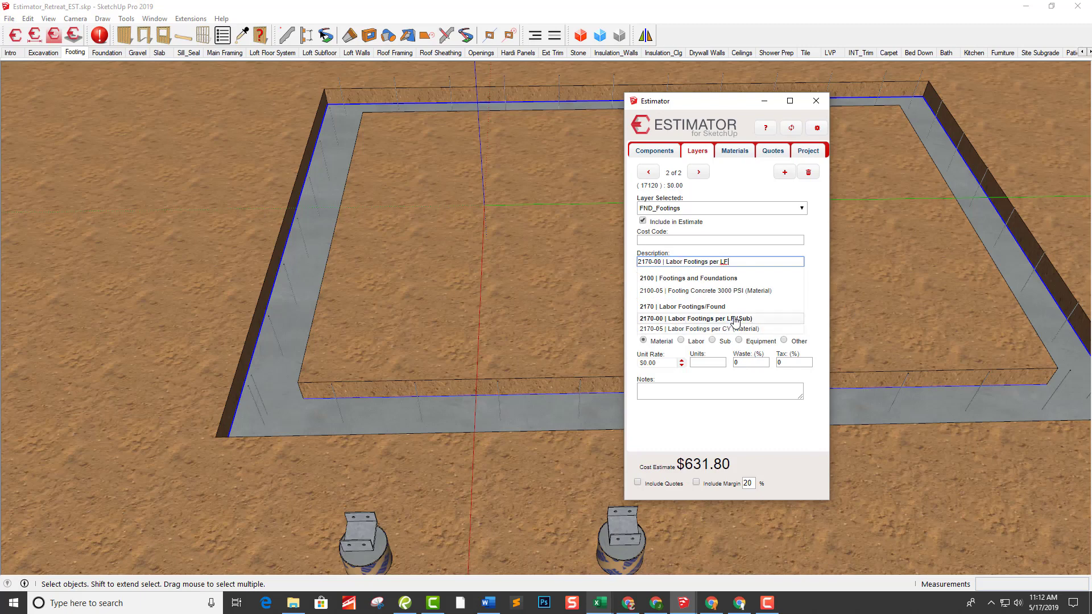
{"action": "left_click", "coordinate": [734, 320]}
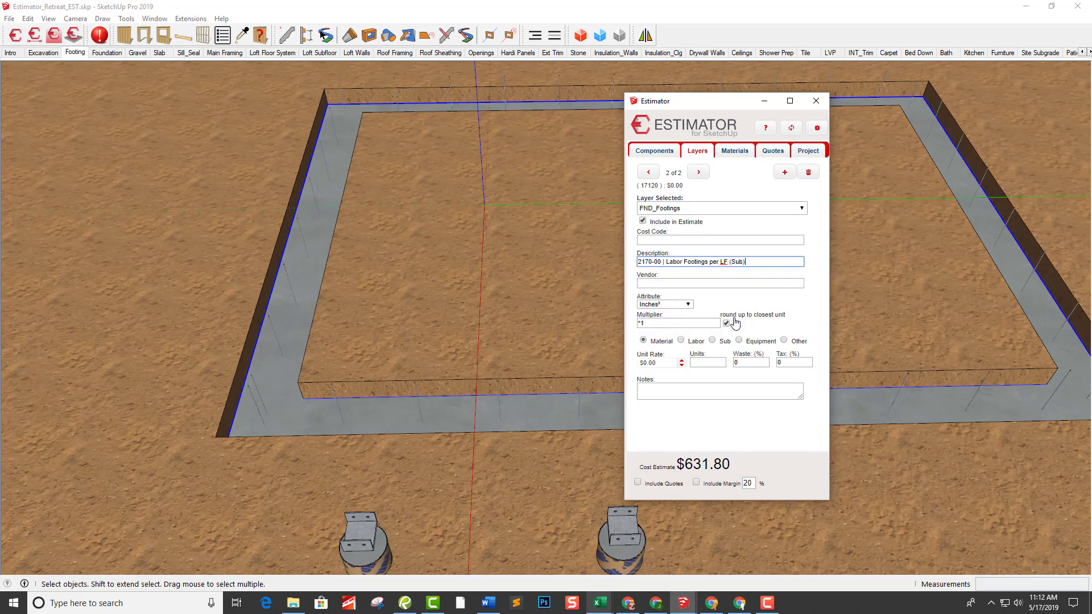
{"action": "left_click", "coordinate": [727, 285]}
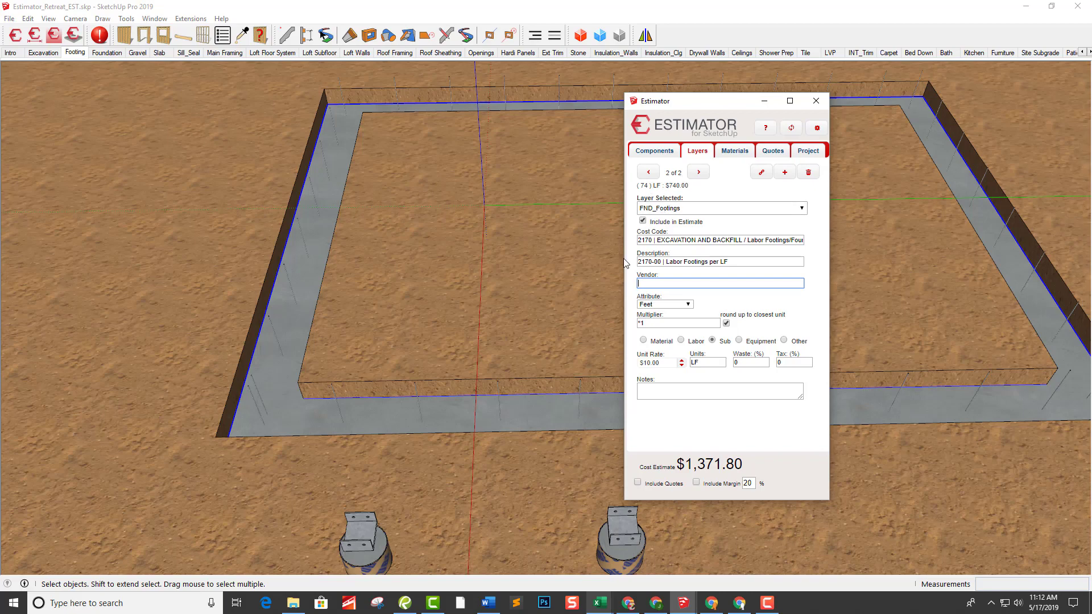
Step: Select the rebar group in the footing and review the item assigned to its FND_Rebar_4 layer
{"action": "scroll", "coordinate": [511, 334], "scroll_direction": "down", "scroll_amount": 2}
{"action": "scroll", "coordinate": [365, 403], "scroll_direction": "down", "scroll_amount": 2}
{"action": "scroll", "coordinate": [271, 389], "scroll_direction": "down", "scroll_amount": 1}
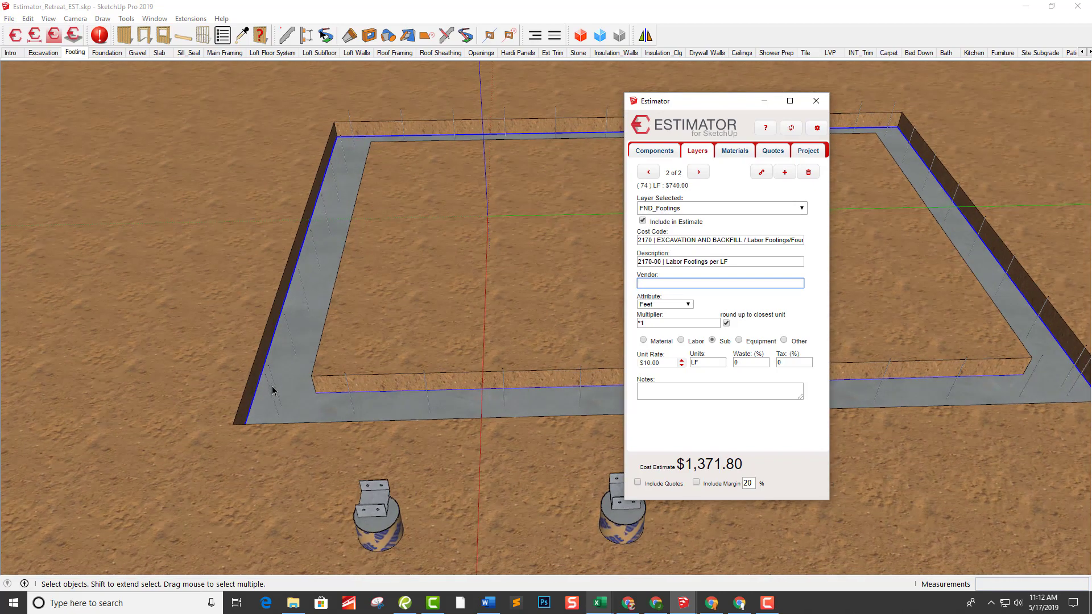
{"action": "left_click", "coordinate": [271, 397]}
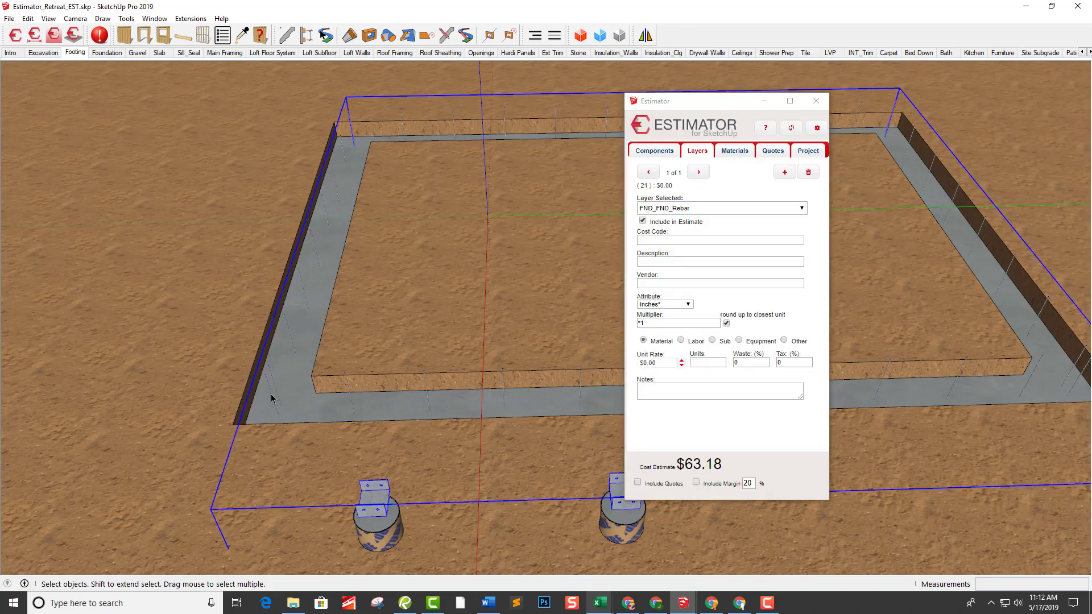
{"action": "left_click", "coordinate": [702, 212]}
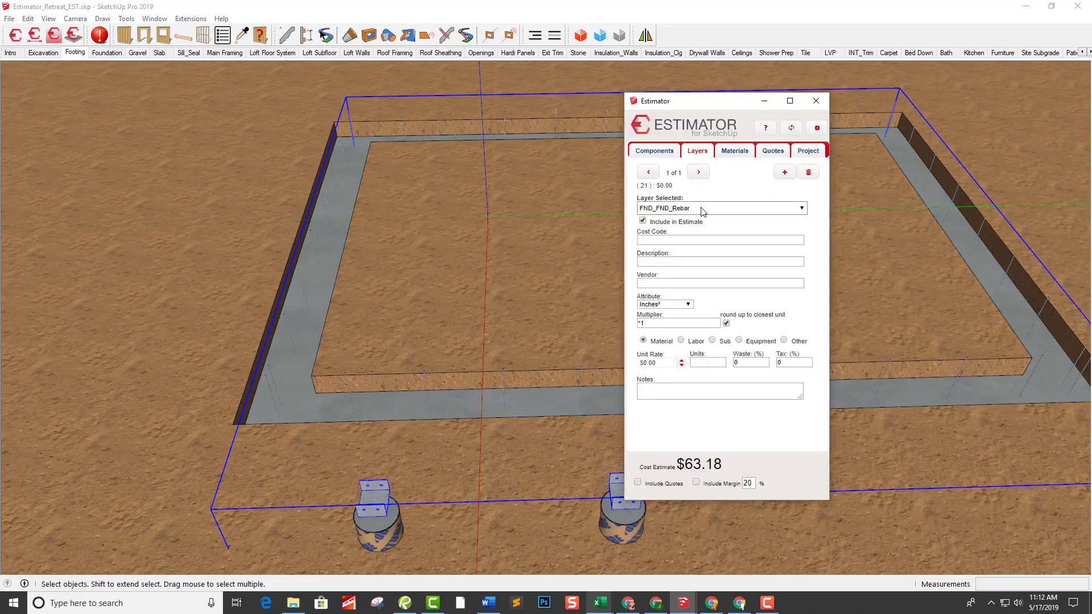
{"action": "left_click", "coordinate": [703, 209]}
{"action": "left_click", "coordinate": [678, 228]}
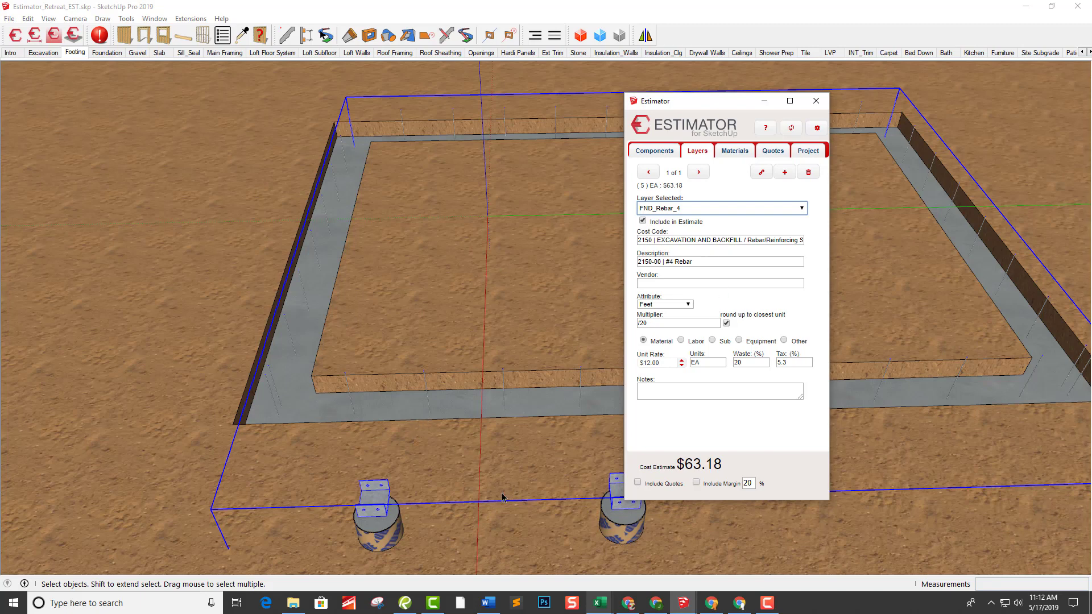
Step: Assign item 3020-00, Custom Post Base (Material), to the Post Base component of the selected group
{"action": "middle_click_drag", "start_coordinate": [379, 518], "coordinate": [377, 470], "text": "shift"}
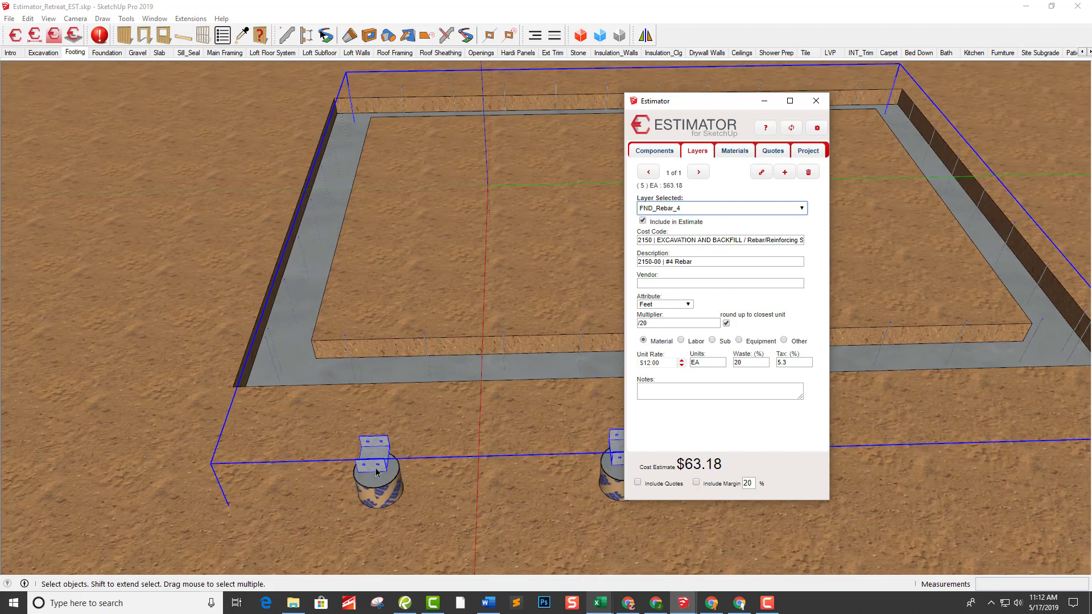
{"action": "left_click", "coordinate": [376, 470]}
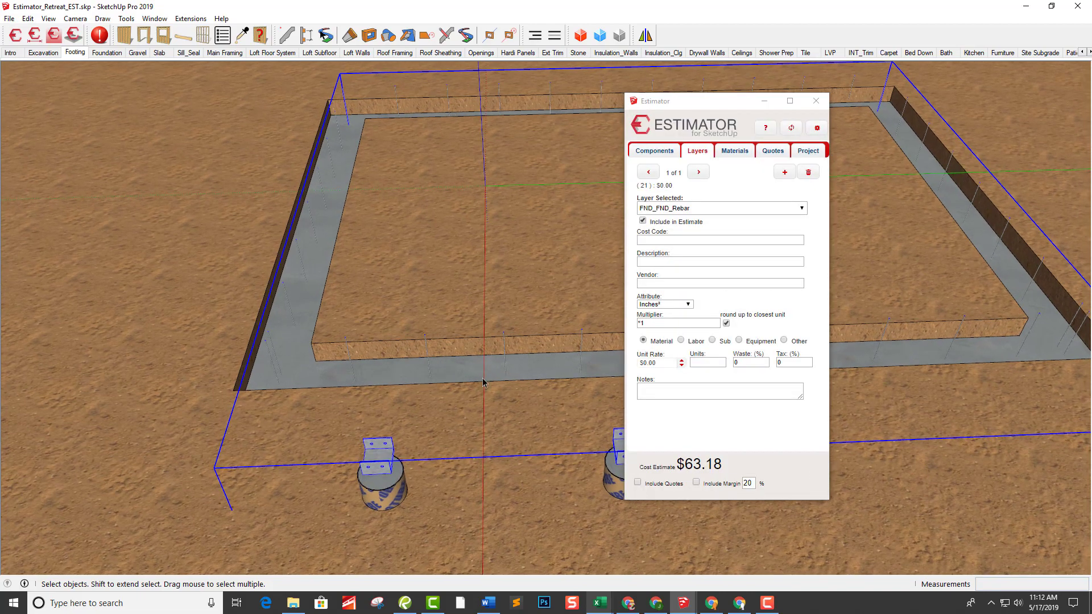
{"action": "left_click", "coordinate": [653, 151]}
{"action": "left_click", "coordinate": [664, 209]}
{"action": "left_click", "coordinate": [663, 234]}
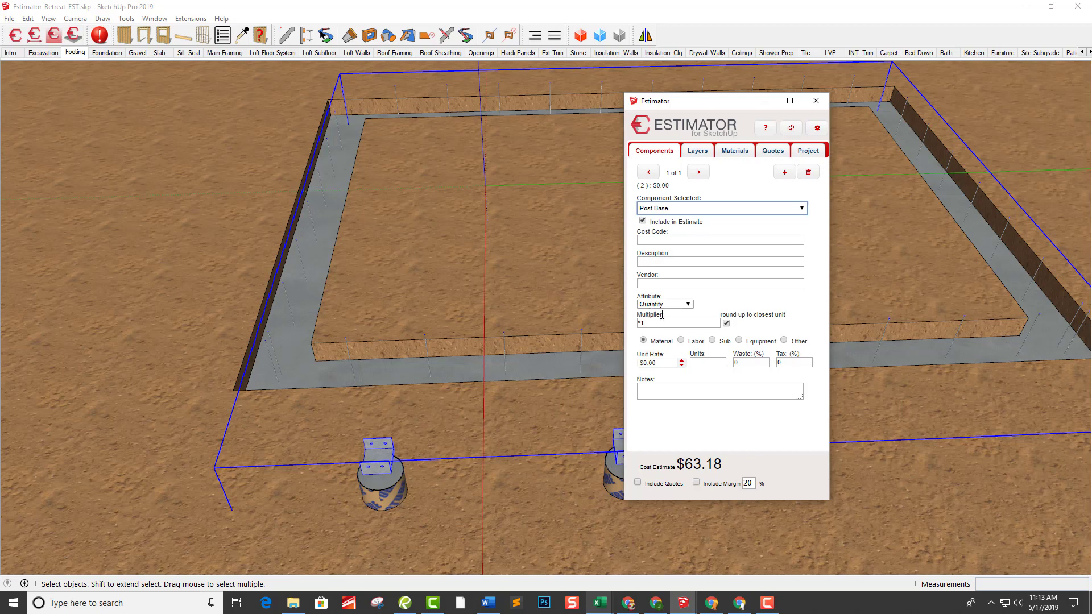
{"action": "left_click", "coordinate": [675, 263]}
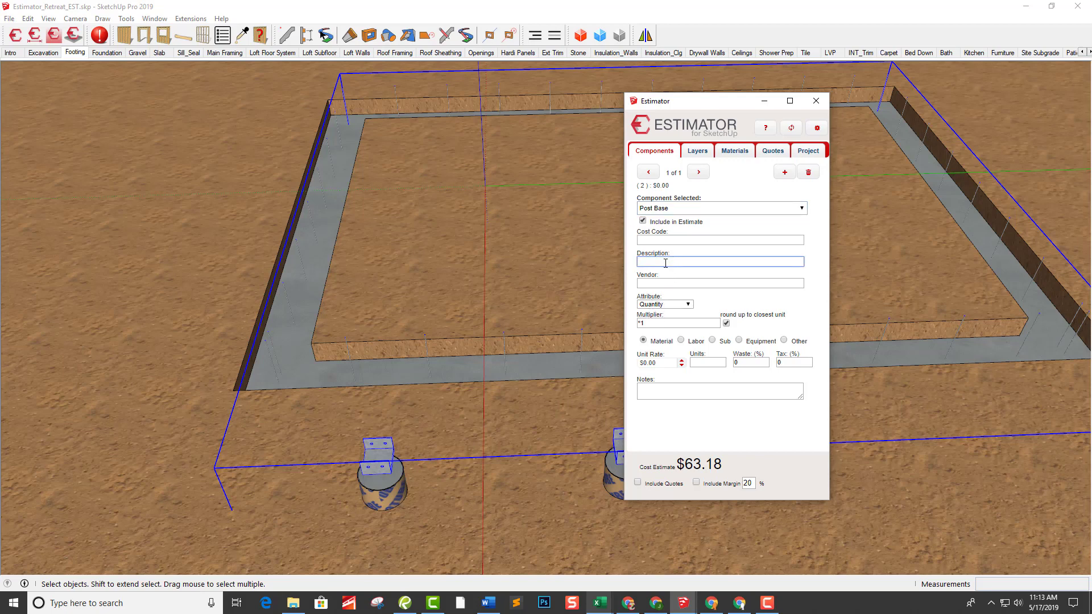
{"action": "type", "text": "post"}
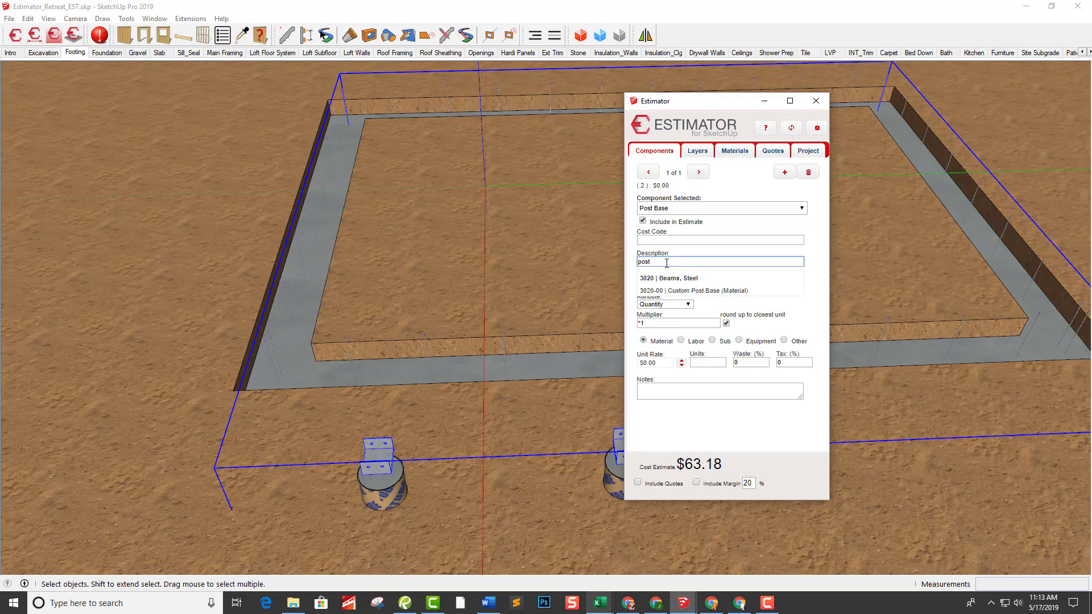
{"action": "left_click", "coordinate": [702, 290]}
{"action": "left_click", "coordinate": [655, 284]}
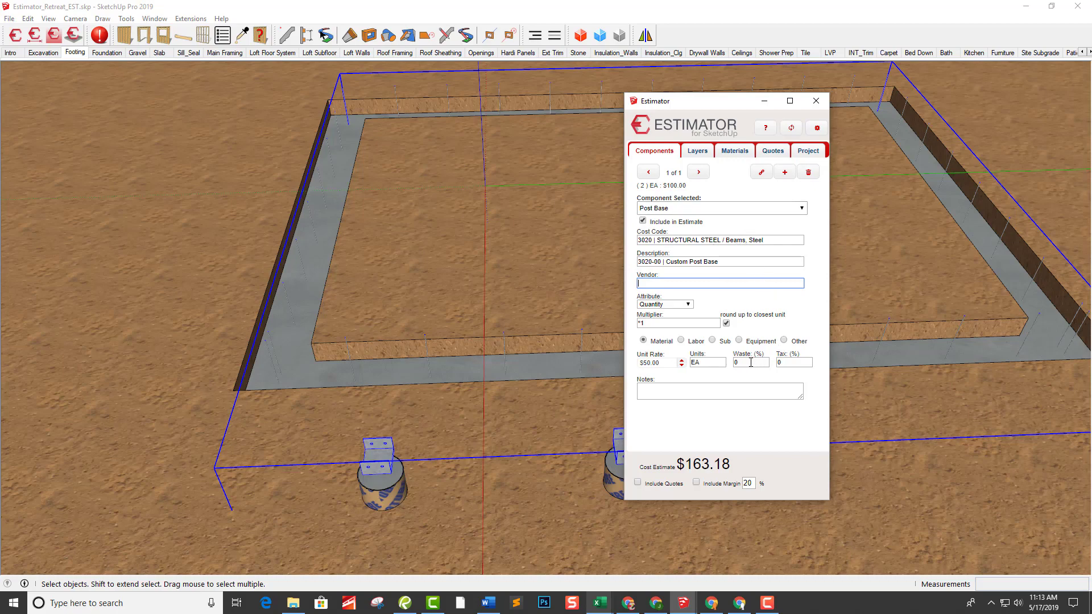
Step: Select the whole site model, including the fencing, footings and post bases
{"action": "scroll", "coordinate": [571, 398], "scroll_direction": "down", "scroll_amount": 5}
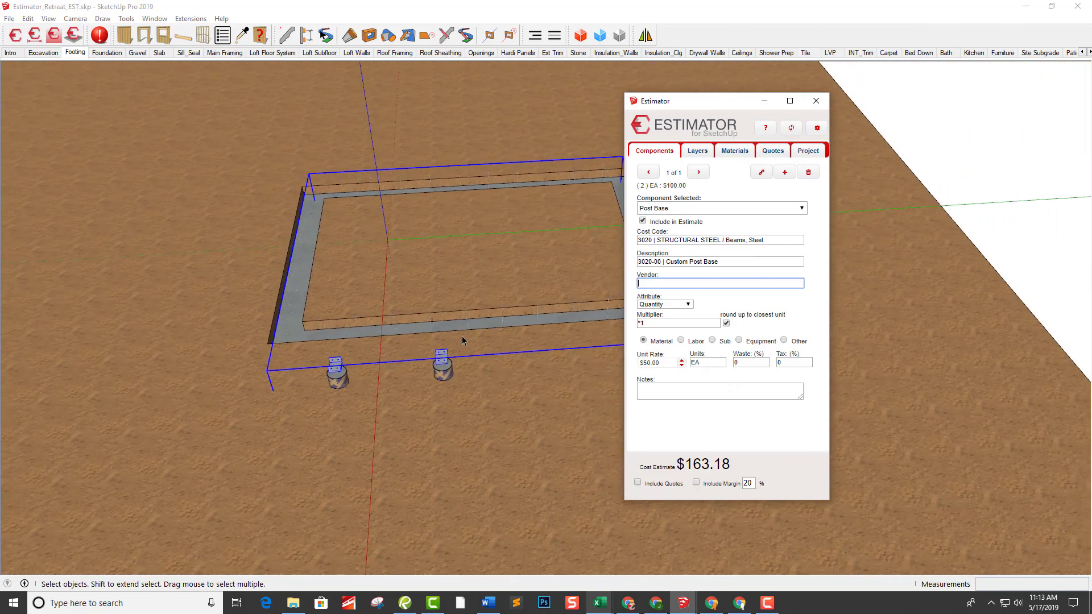
{"action": "scroll", "coordinate": [469, 346], "scroll_direction": "down", "scroll_amount": 6}
{"action": "scroll", "coordinate": [447, 308], "scroll_direction": "down", "scroll_amount": 6}
{"action": "left_click_drag", "start_coordinate": [493, 390], "coordinate": [232, 120]}
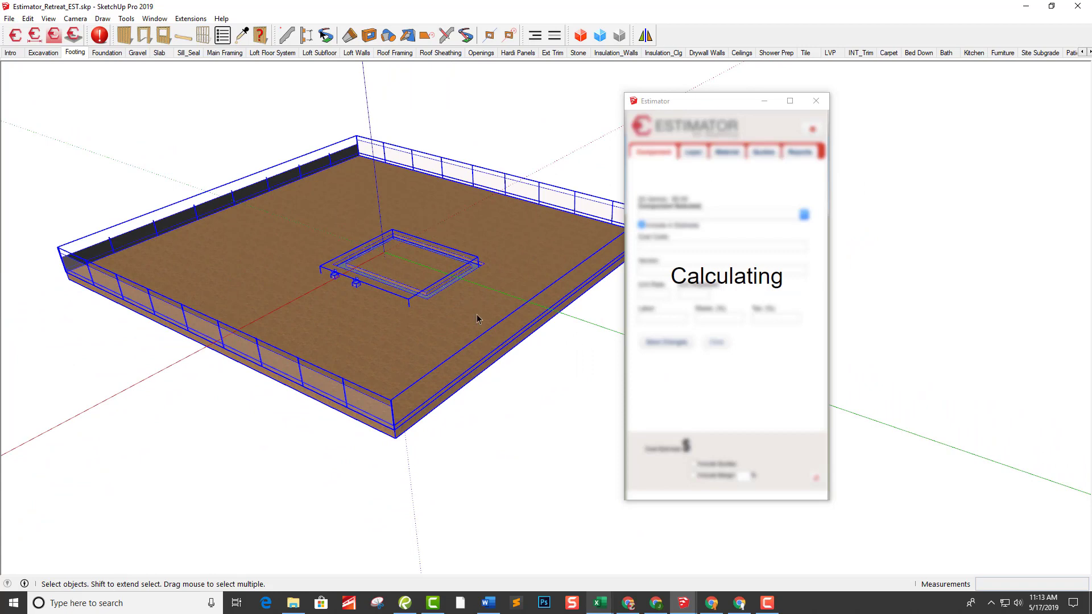
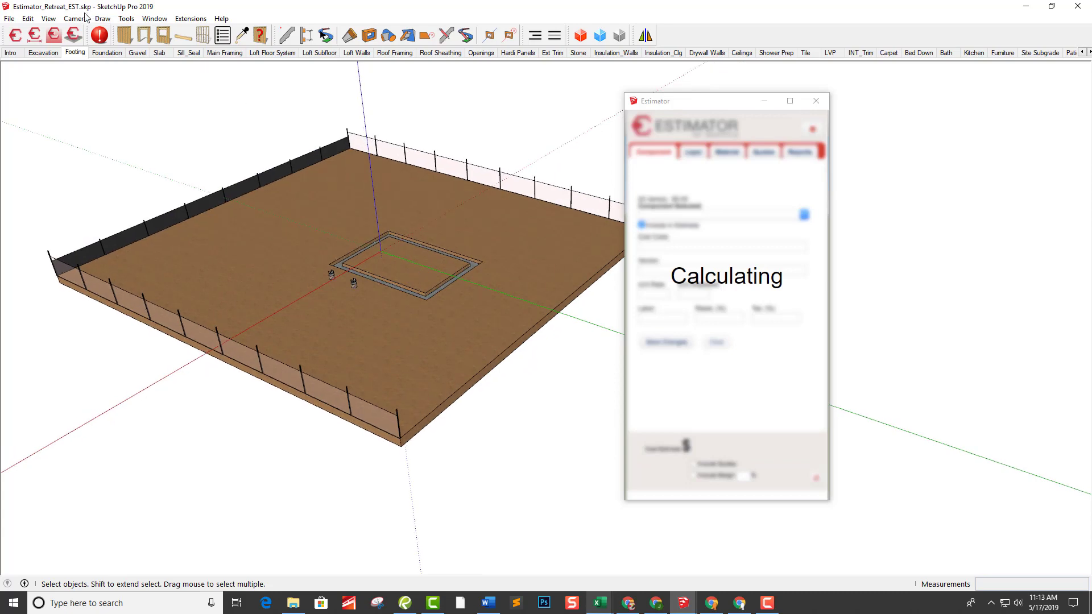
Step: Show the Foundation scene, select the concrete foundation walls and assign item 2100-10, Foundation Concrete 3000 PSI (Material), to their FND_Stem Wall 8x24 layer
{"action": "left_click", "coordinate": [107, 52]}
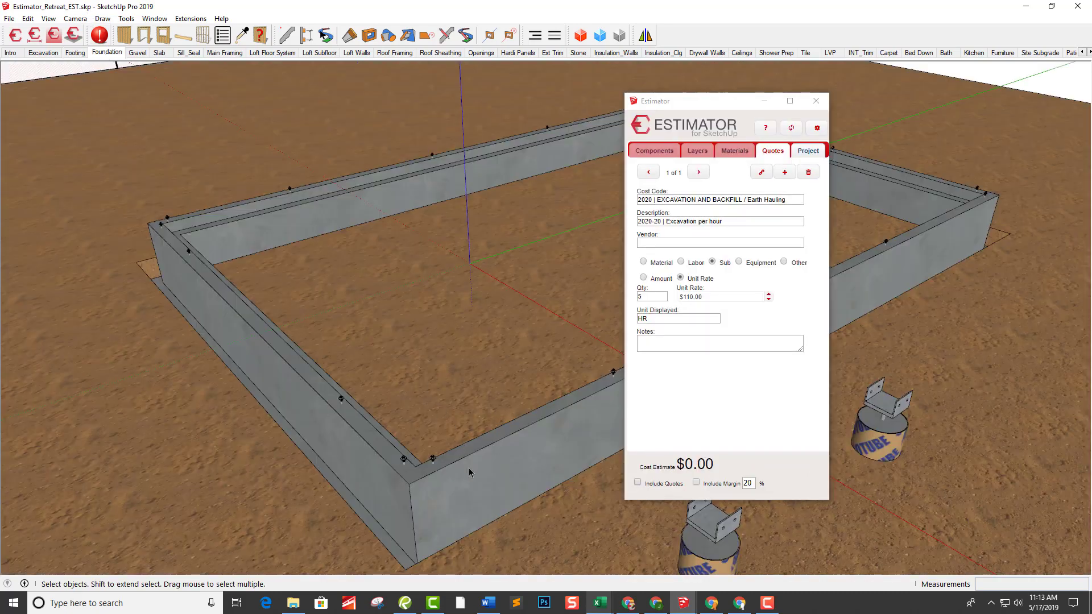
{"action": "middle_click_drag", "start_coordinate": [471, 473], "coordinate": [437, 404]}
{"action": "left_click", "coordinate": [439, 404]}
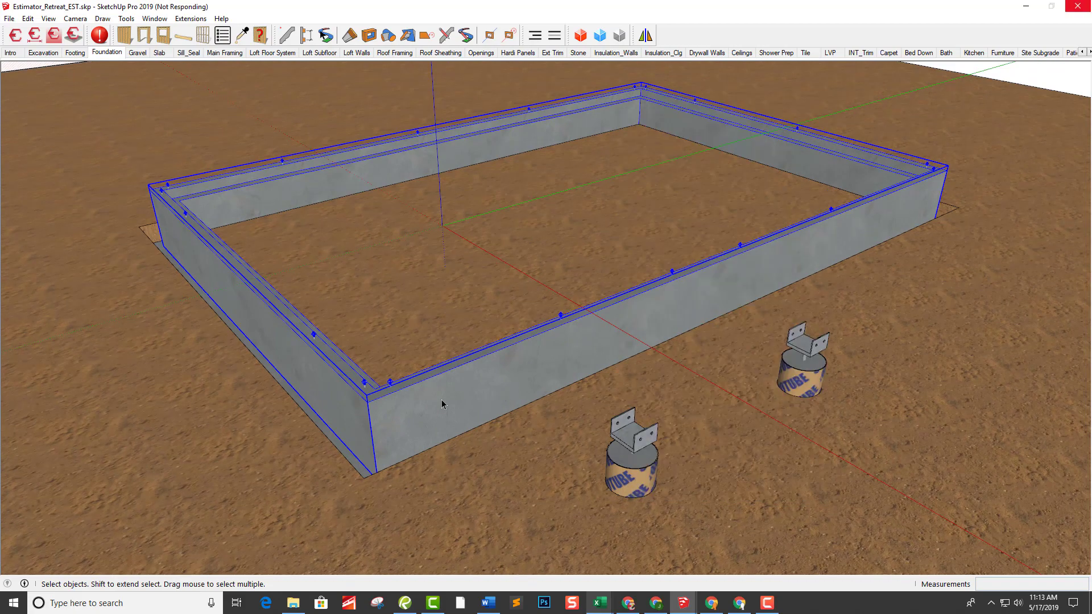
{"action": "left_click", "coordinate": [16, 36]}
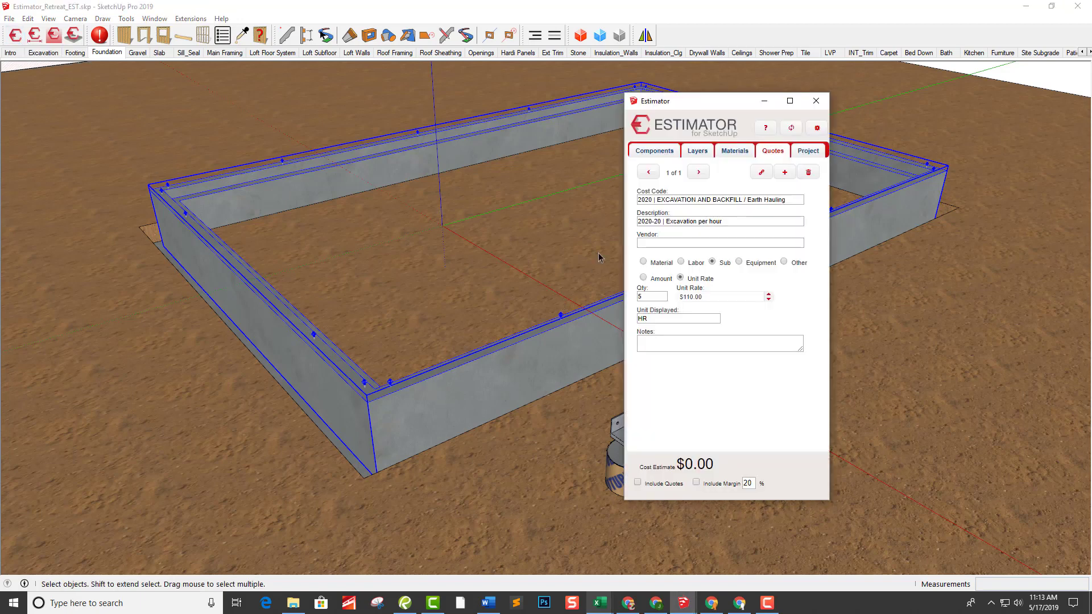
{"action": "left_click", "coordinate": [698, 151]}
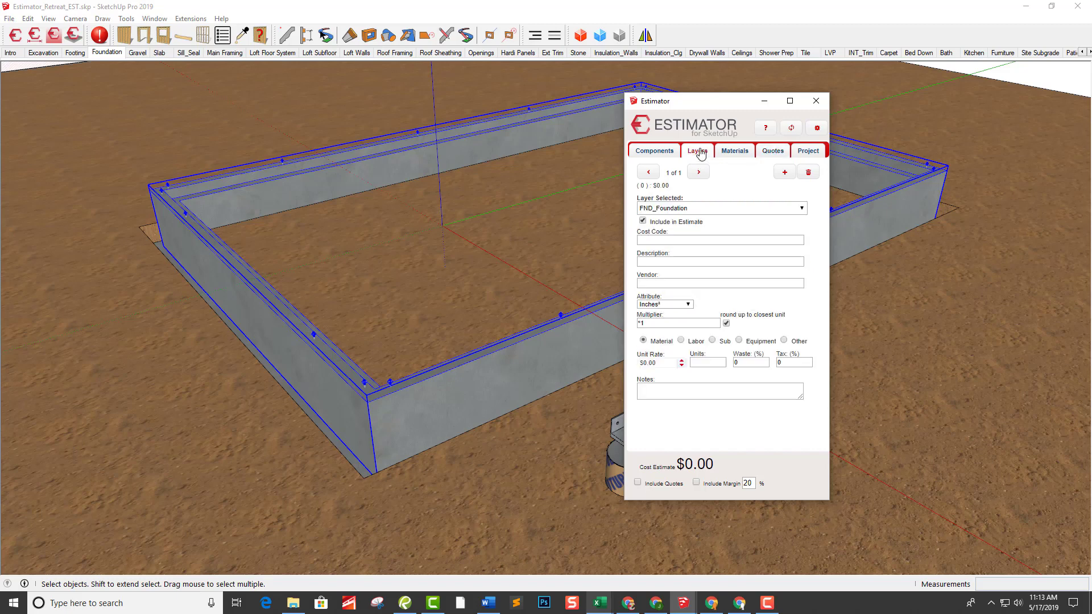
{"action": "left_click", "coordinate": [680, 210]}
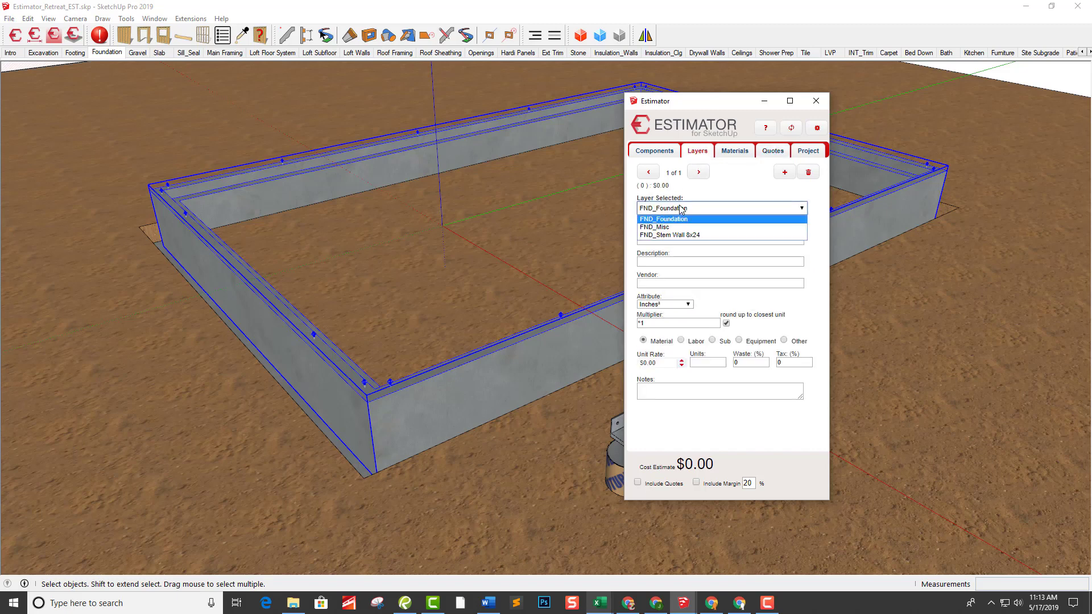
{"action": "left_click", "coordinate": [684, 236]}
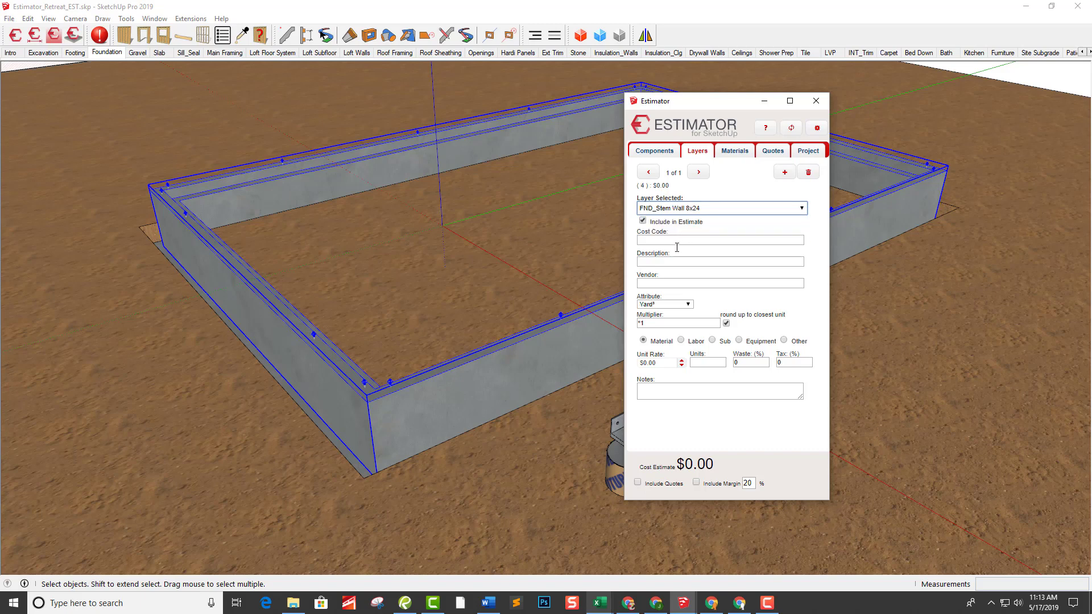
{"action": "left_click", "coordinate": [674, 261]}
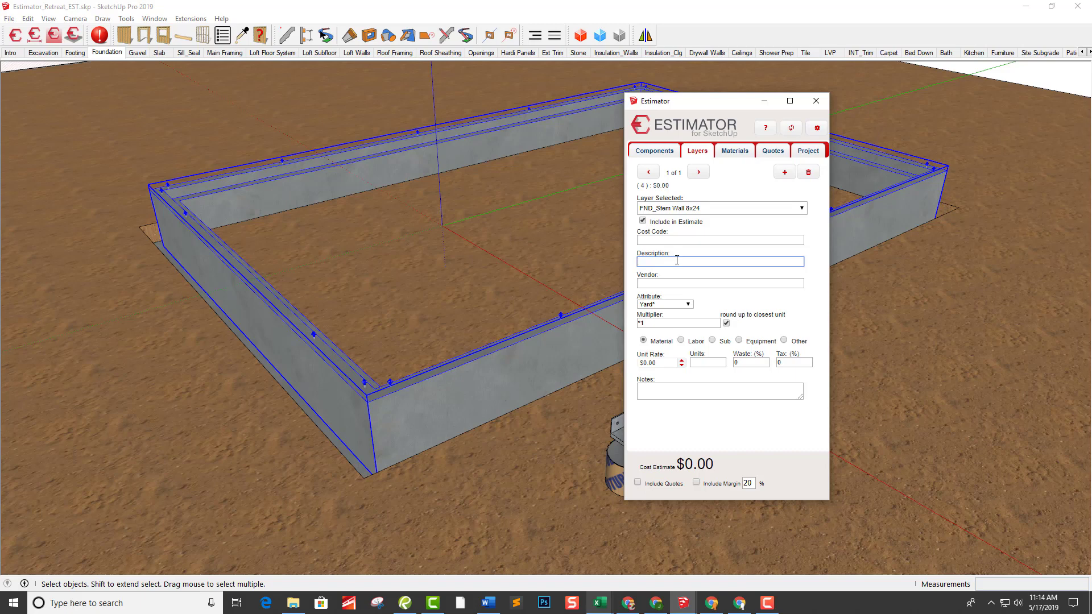
{"action": "type", "text": "found"}
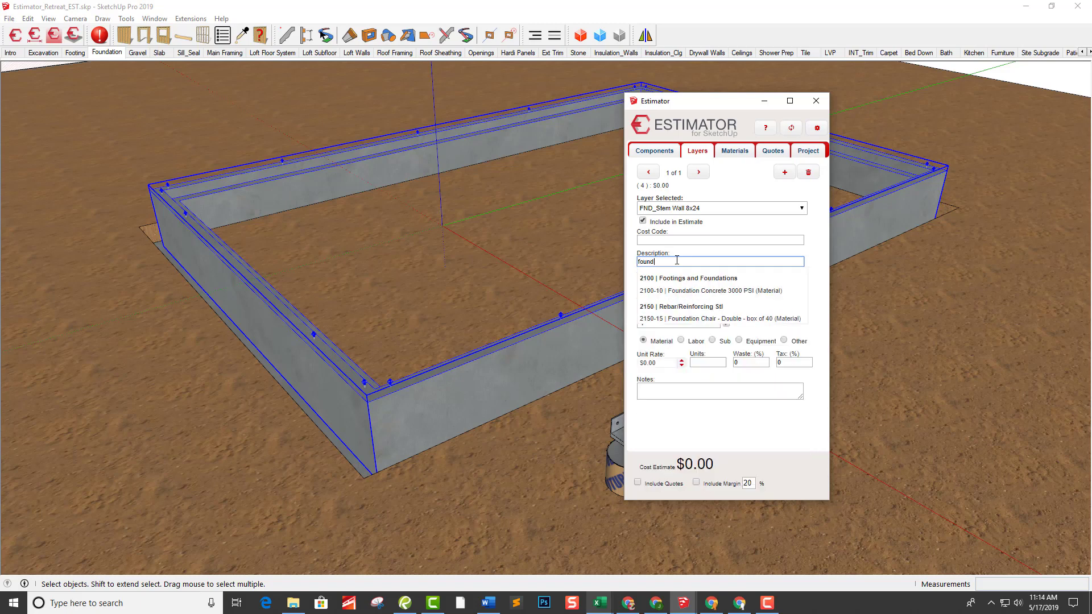
{"action": "left_click", "coordinate": [702, 291]}
{"action": "left_click", "coordinate": [698, 283]}
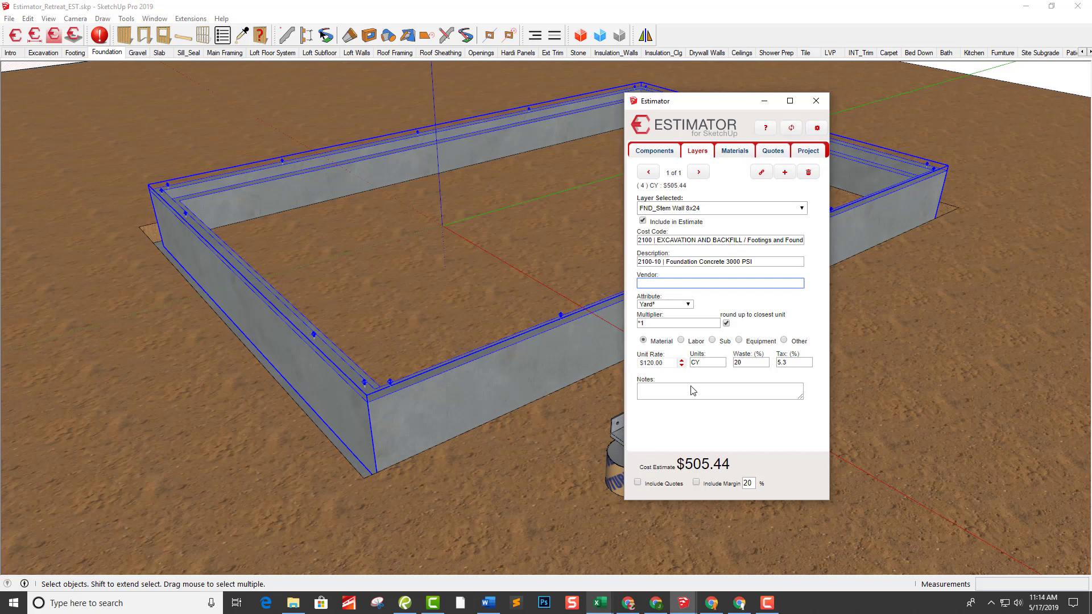
Step: Add a second item to the FND_Stem Wall 8x24 layer and assign it 2170-10, Labor FND Stem Wall per LF (Sub)
{"action": "left_click", "coordinate": [785, 172]}
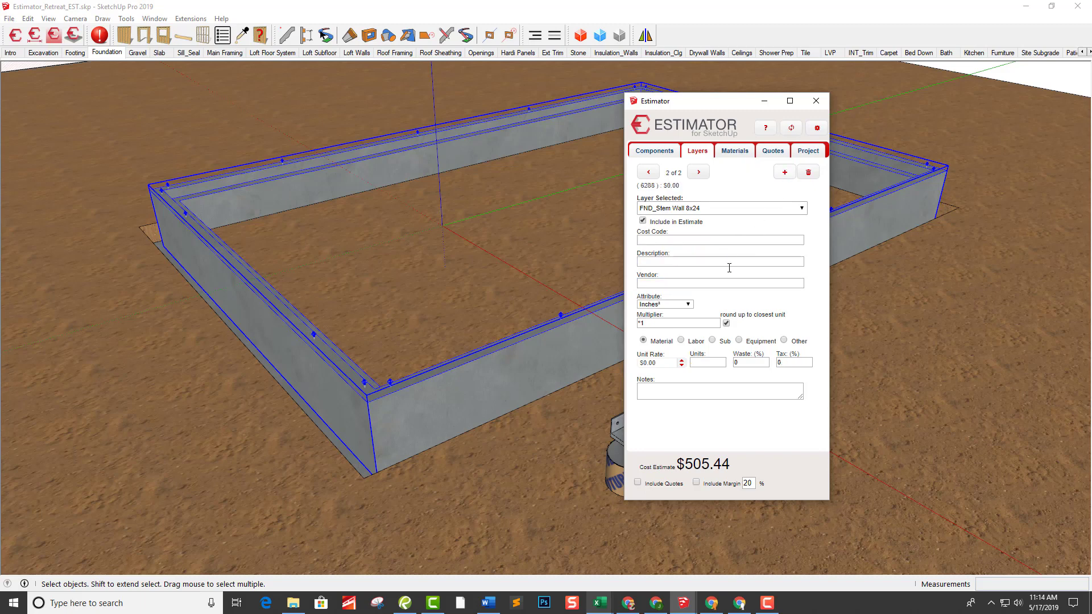
{"action": "left_click", "coordinate": [691, 264]}
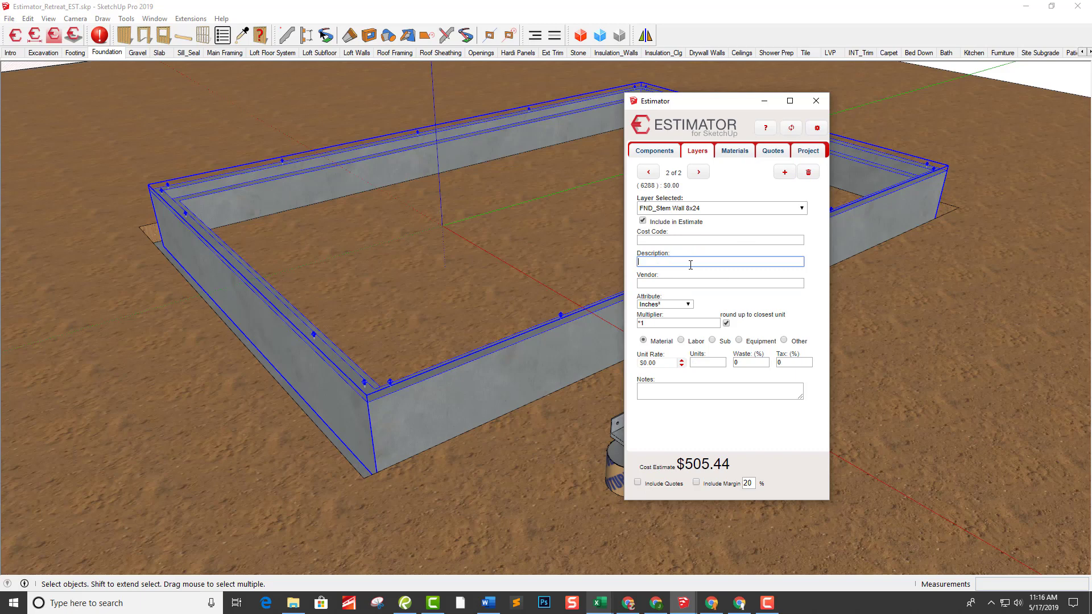
{"action": "type", "text": "found"}
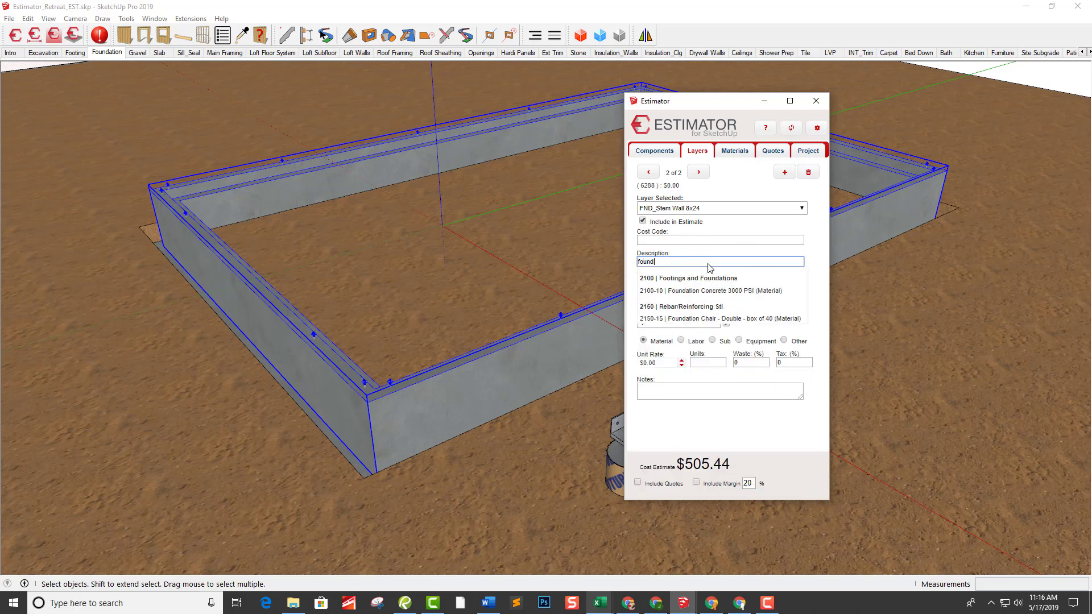
{"action": "key", "text": "BackSpace"}
{"action": "key", "text": "BackSpace"}
{"action": "key", "text": "BackSpace"}
{"action": "key", "text": "BackSpace"}
{"action": "key", "text": "BackSpace"}
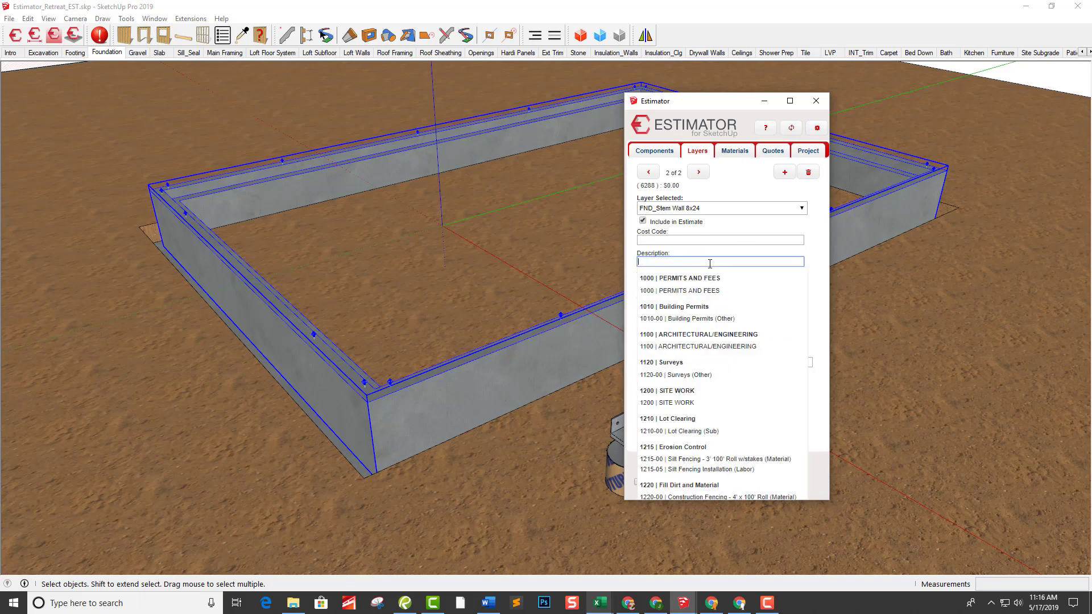
{"action": "type", "text": "labor"}
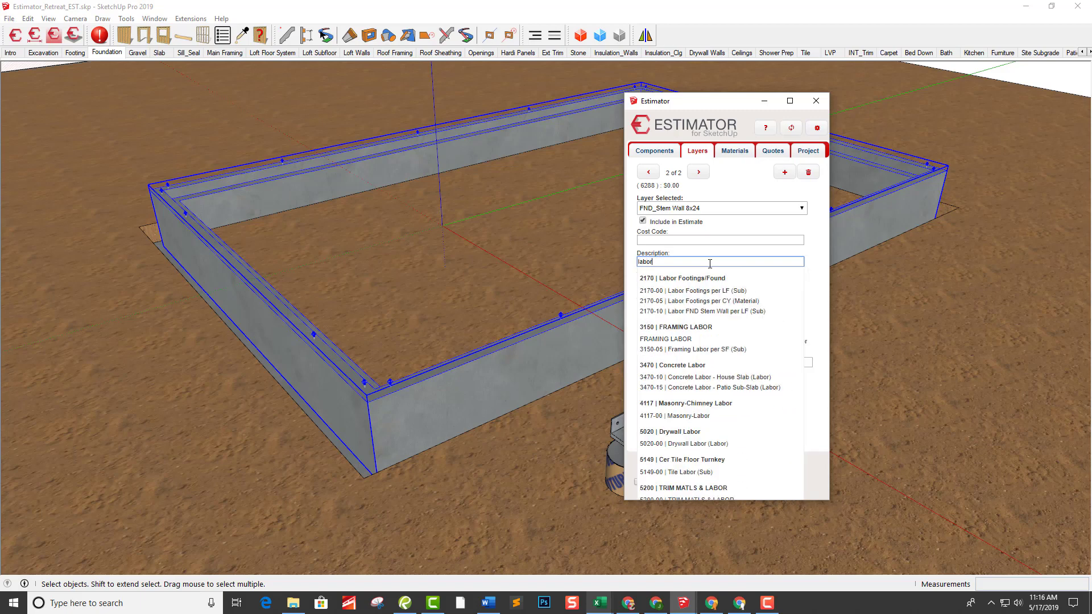
{"action": "left_click", "coordinate": [693, 311]}
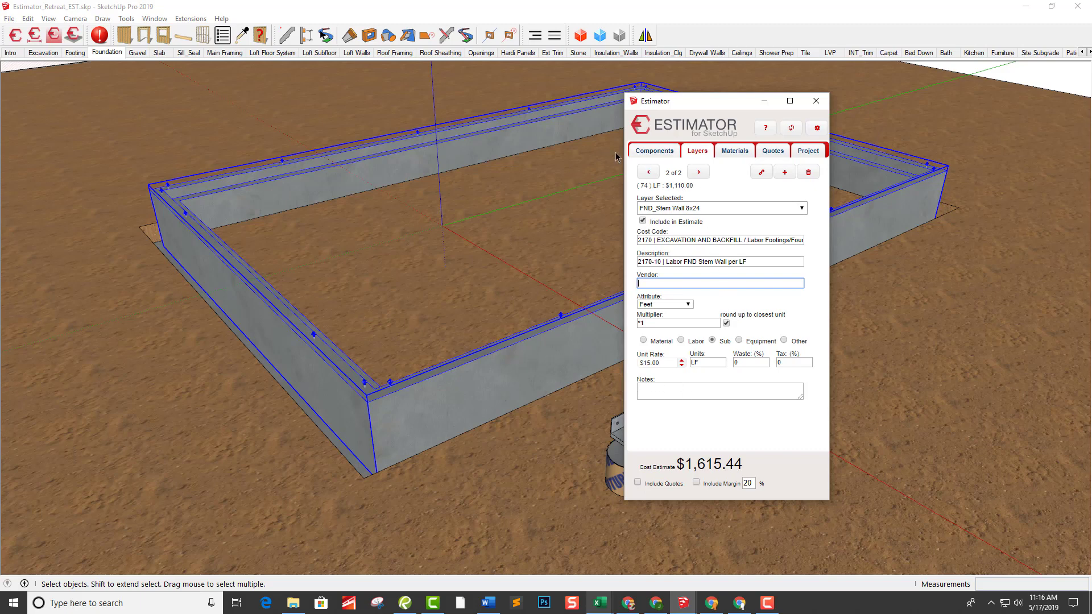
Step: Assign item 2160-00, Anchor Bolts 1/2' x 10" (Material), to the Anchor Bolt 1/2" component of the selected foundation
{"action": "left_click", "coordinate": [647, 151]}
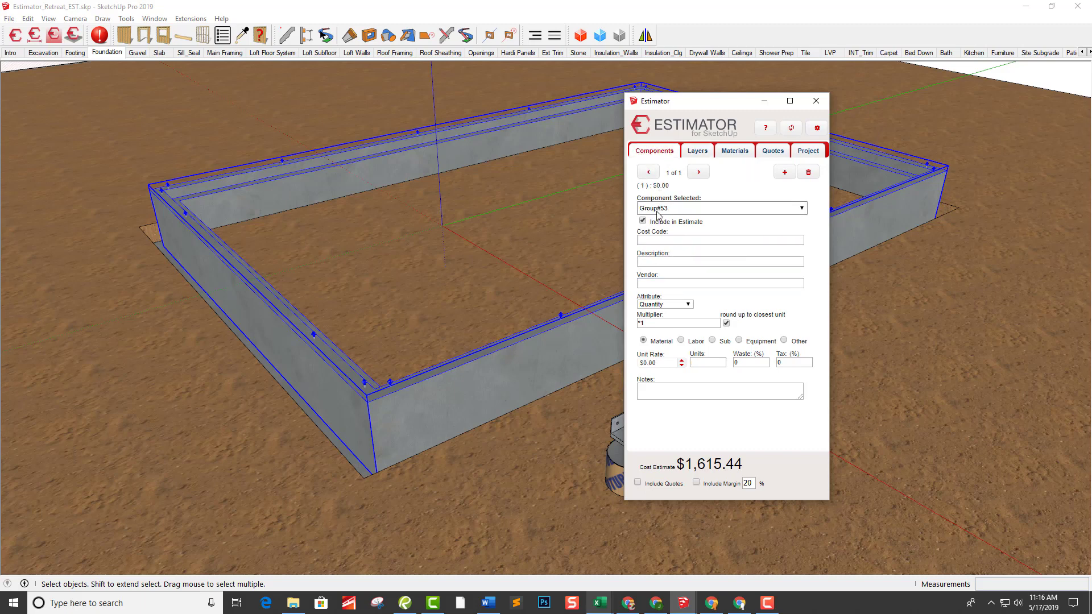
{"action": "left_click", "coordinate": [657, 211]}
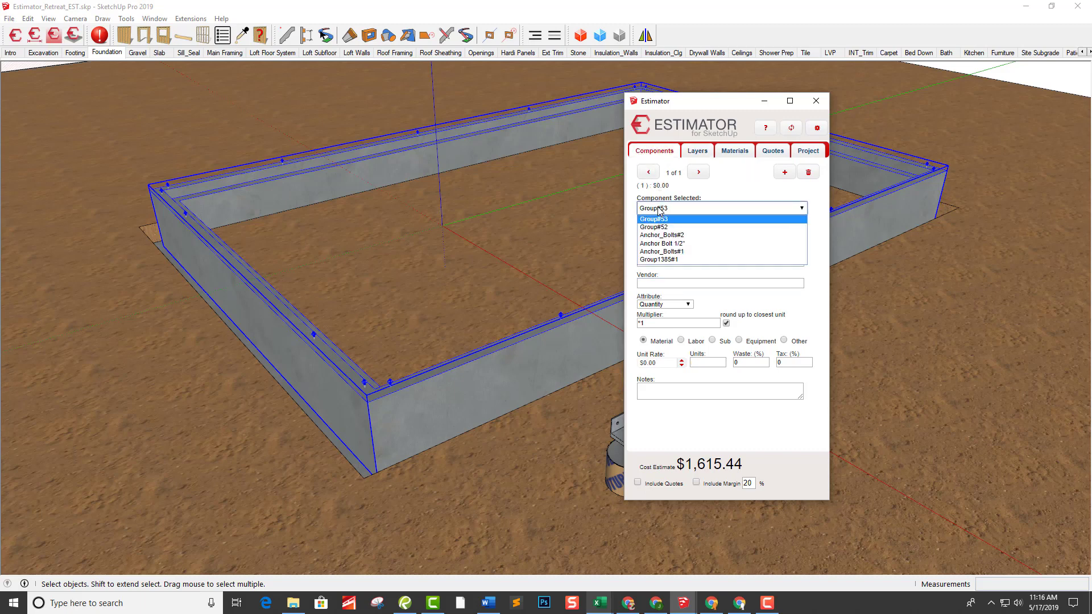
{"action": "left_click", "coordinate": [663, 244]}
{"action": "left_click", "coordinate": [663, 263]}
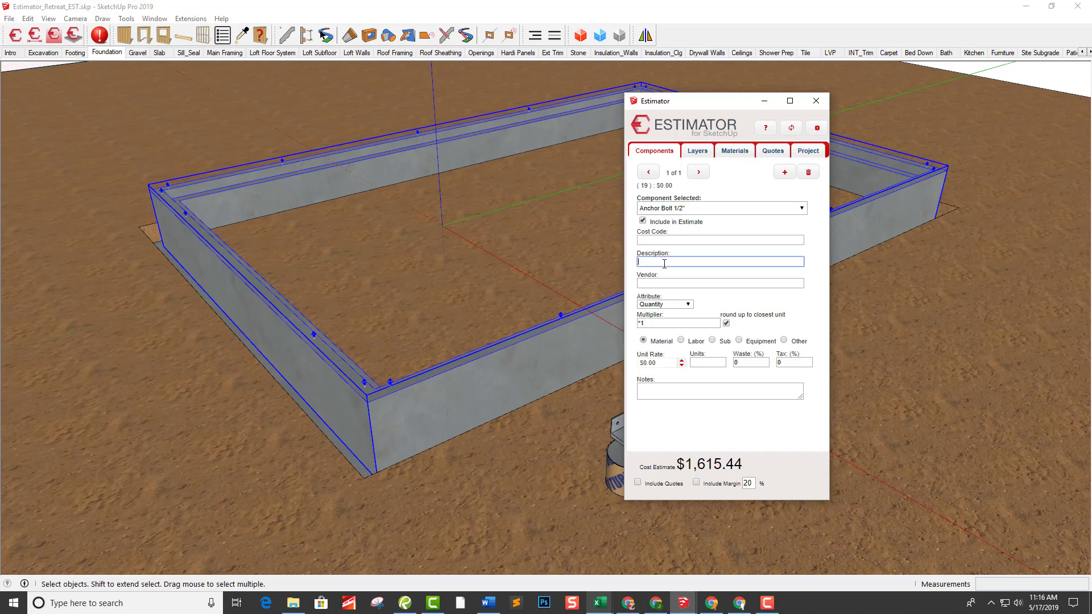
{"action": "type", "text": "ancho"}
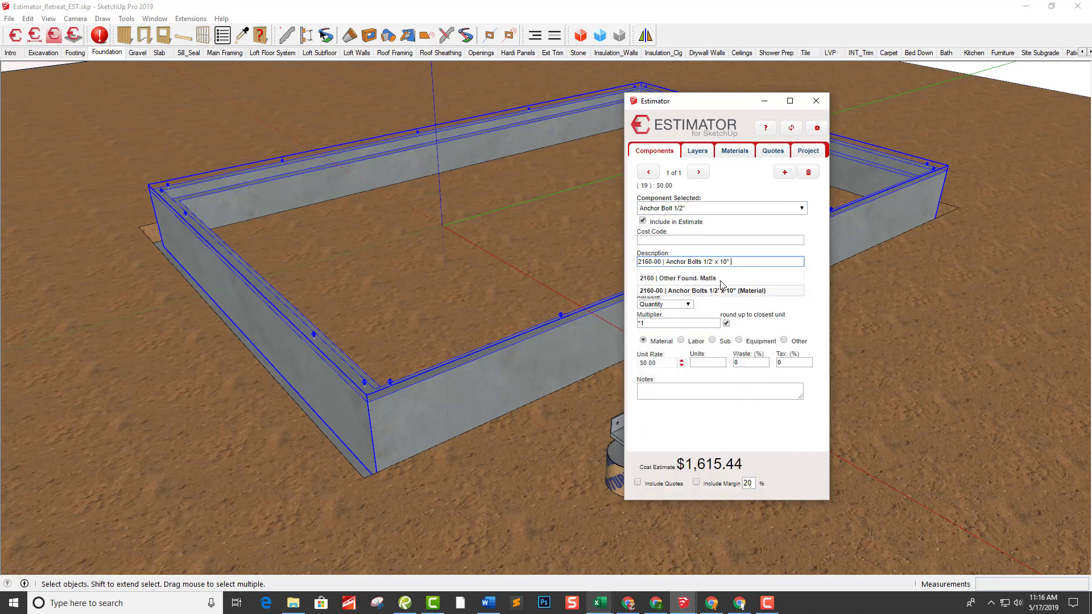
{"action": "left_click", "coordinate": [722, 290]}
{"action": "left_click", "coordinate": [692, 284]}
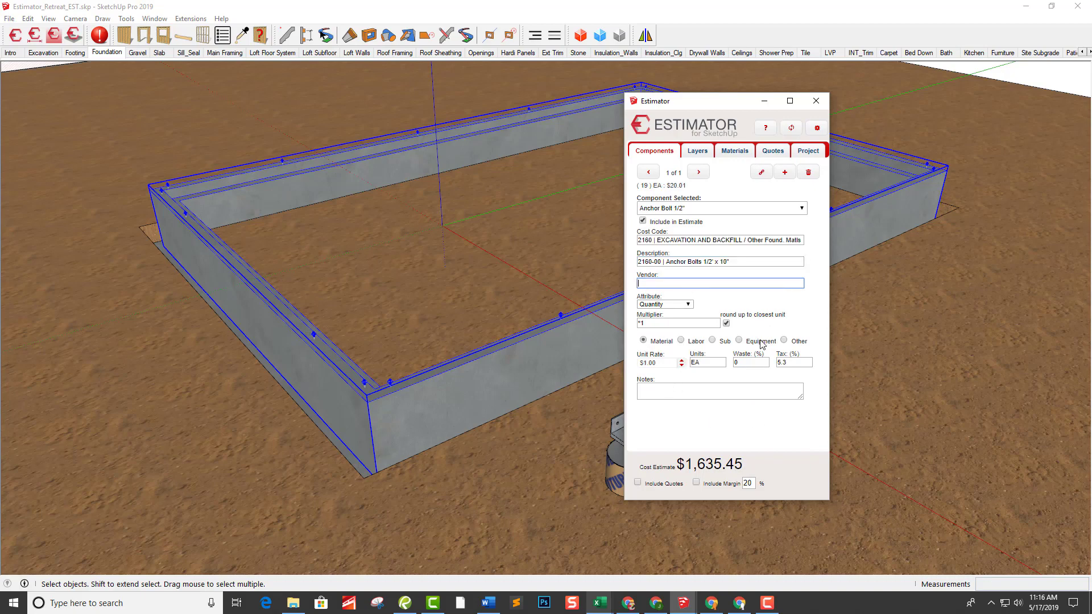
Step: Show the Gravel scene, select the gravel bed and assign item 2130-00, Gravel (Material), to its FND_Sub-Gravel layer
{"action": "middle_click_drag", "start_coordinate": [591, 348], "coordinate": [296, 193]}
{"action": "left_click", "coordinate": [160, 53]}
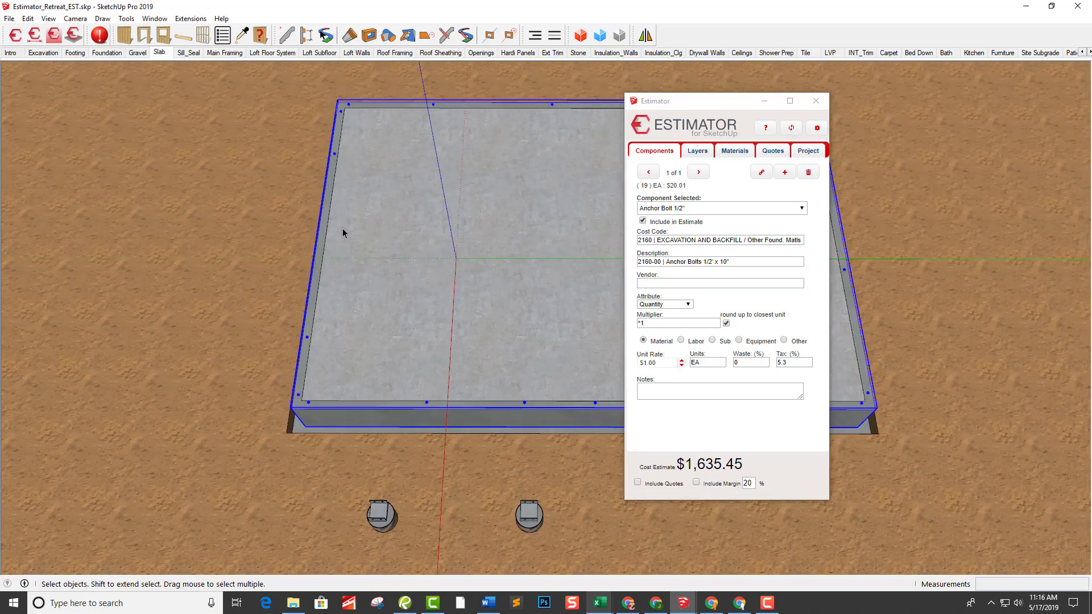
{"action": "left_click", "coordinate": [138, 52]}
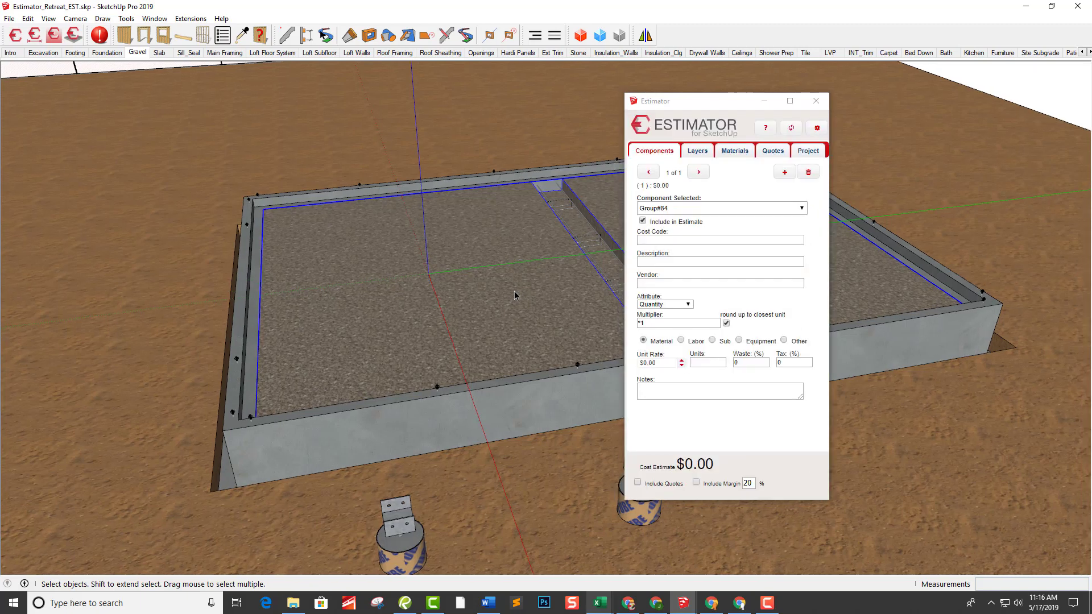
{"action": "left_click", "coordinate": [682, 210]}
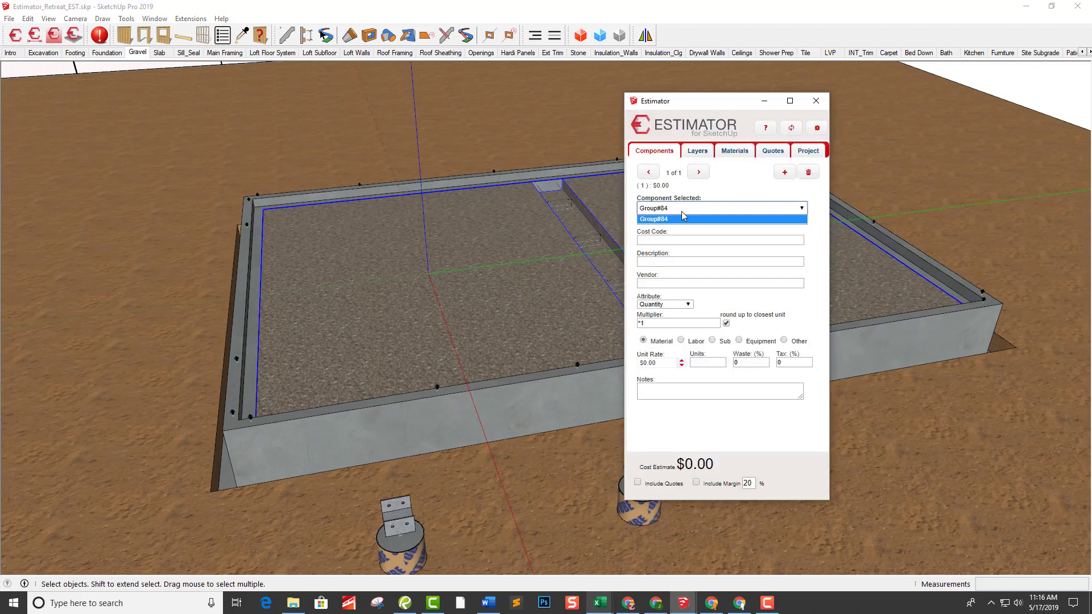
{"action": "left_click", "coordinate": [700, 153]}
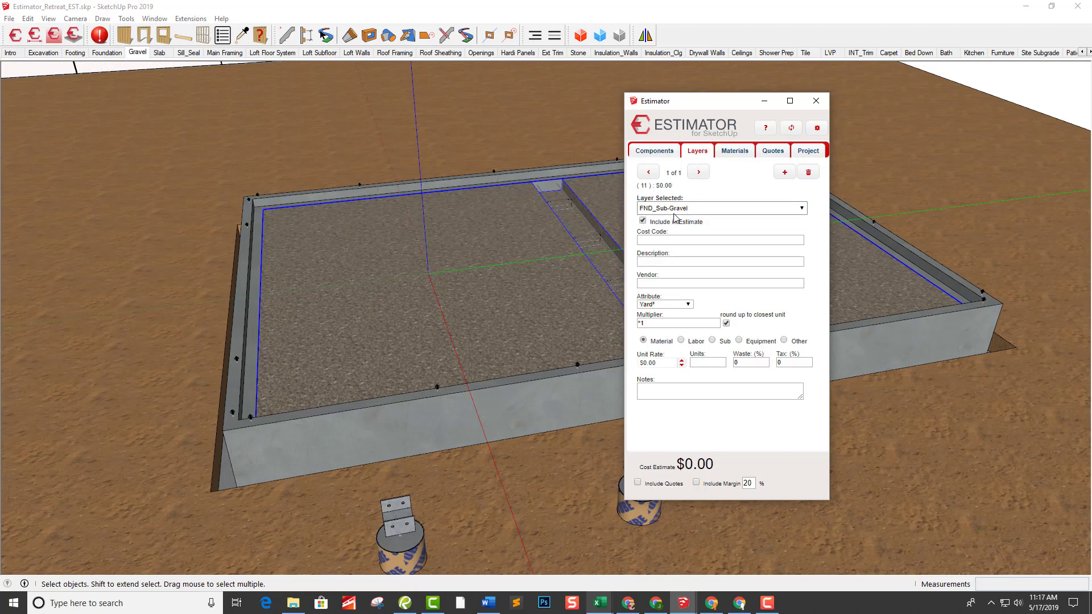
{"action": "left_click", "coordinate": [660, 262]}
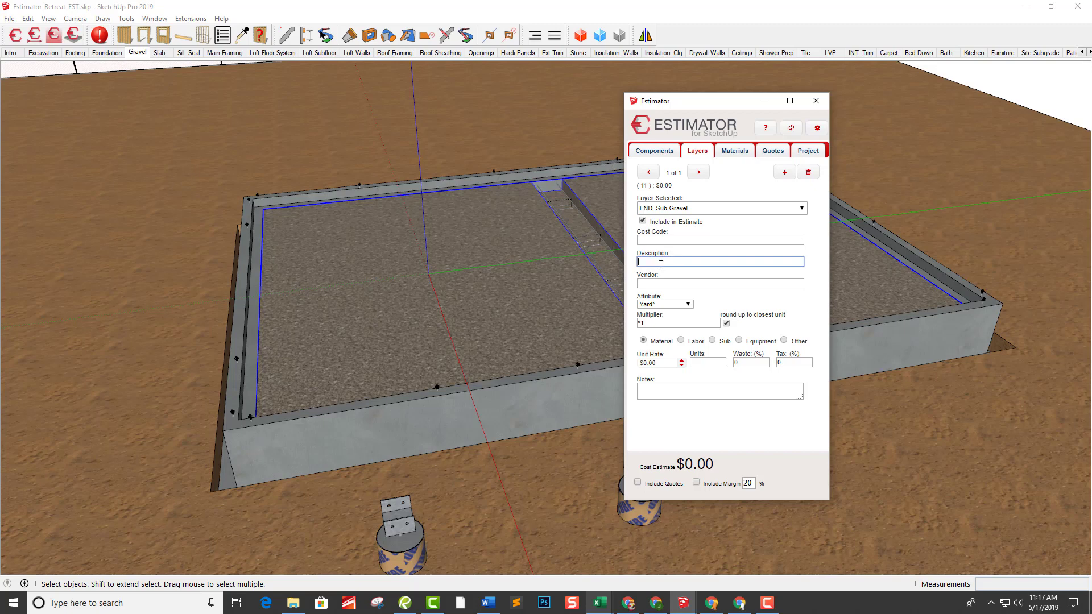
{"action": "type", "text": "grav"}
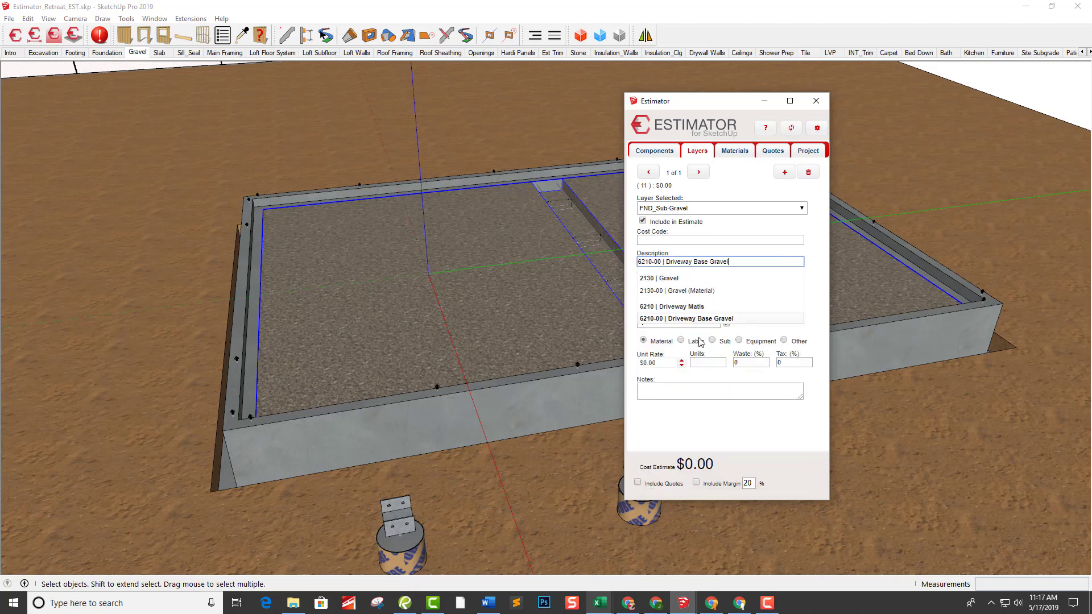
{"action": "left_click", "coordinate": [694, 289]}
{"action": "left_click", "coordinate": [684, 284]}
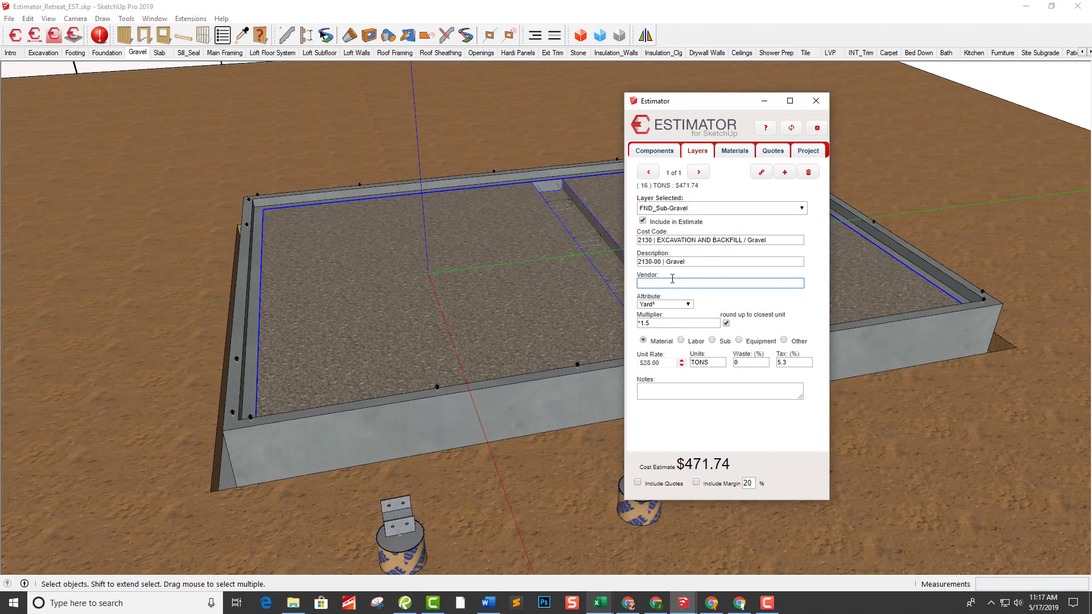
Step: Select the rebar in the trench across the gravel bed and examine its layer entry in the estimate
{"action": "left_click", "coordinate": [589, 245]}
{"action": "scroll", "coordinate": [589, 244], "scroll_direction": "up", "scroll_amount": 1}
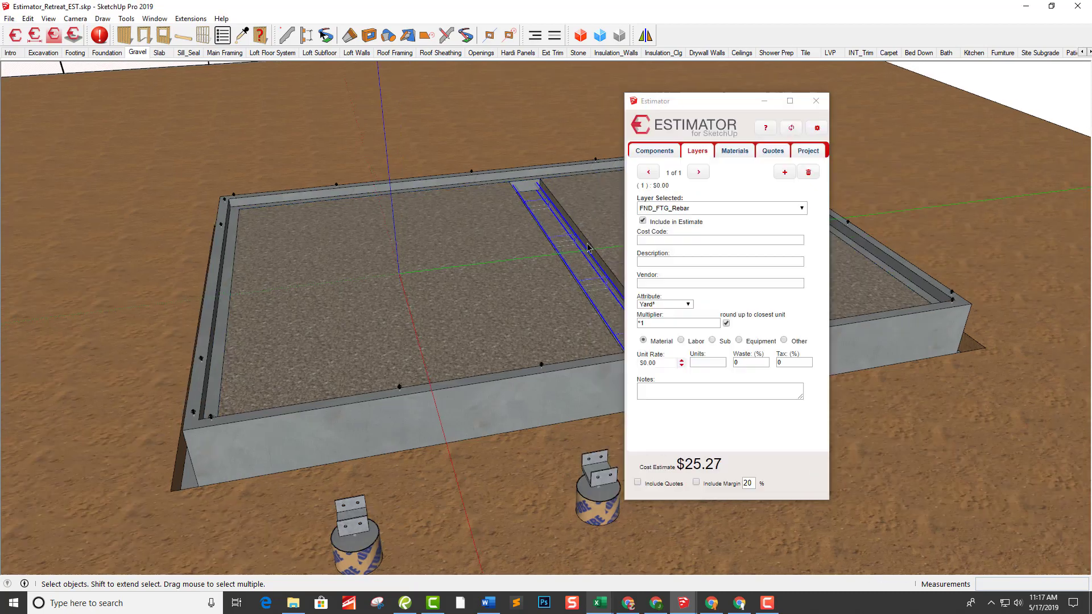
{"action": "scroll", "coordinate": [588, 247], "scroll_direction": "up", "scroll_amount": 4}
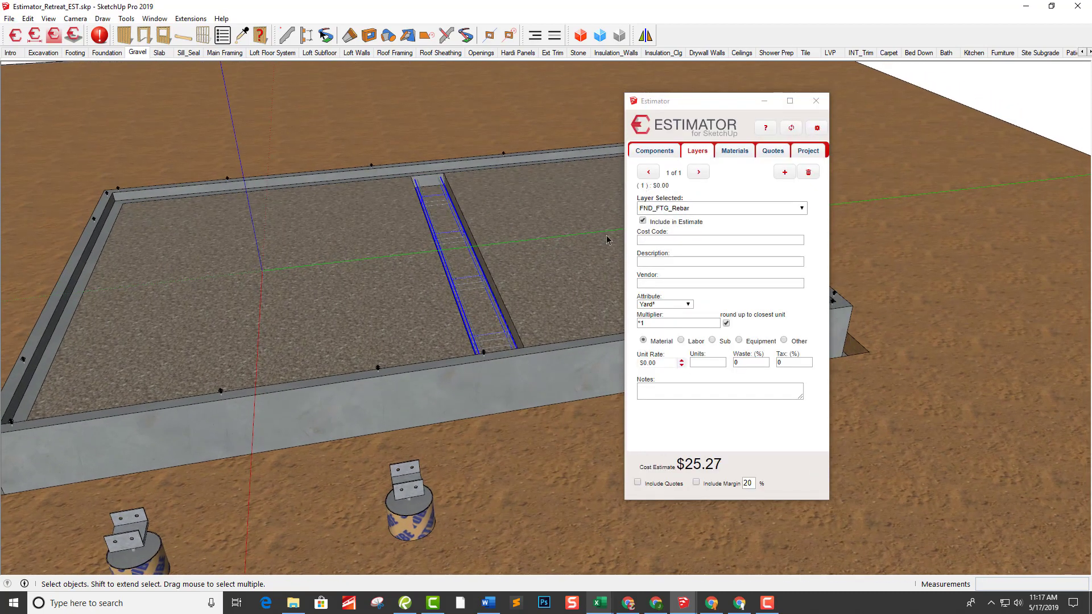
{"action": "scroll", "coordinate": [500, 336], "scroll_direction": "down", "scroll_amount": 3}
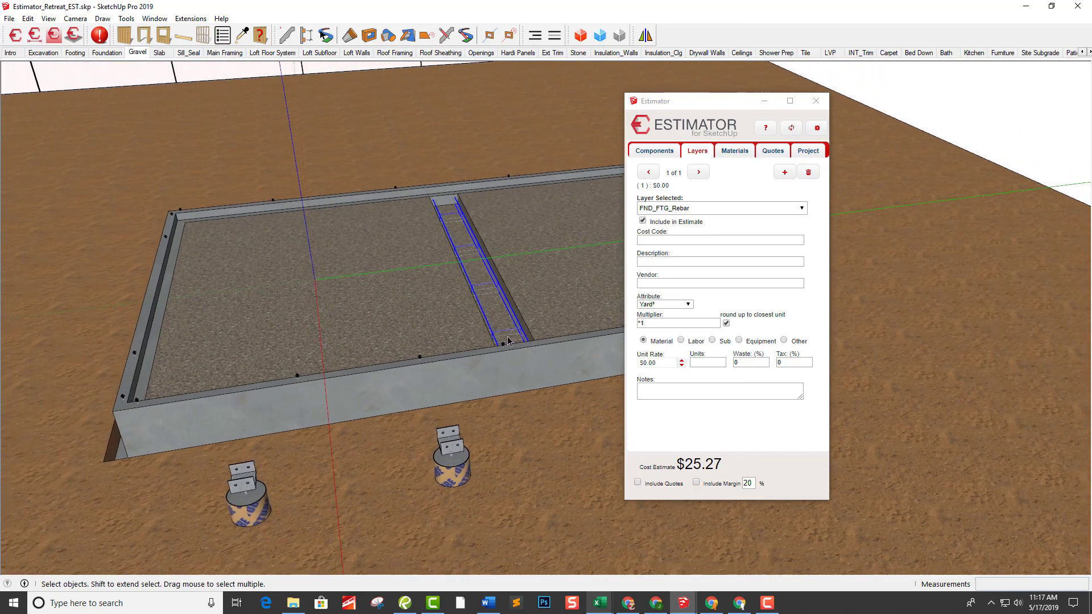
{"action": "scroll", "coordinate": [508, 340], "scroll_direction": "down", "scroll_amount": 2}
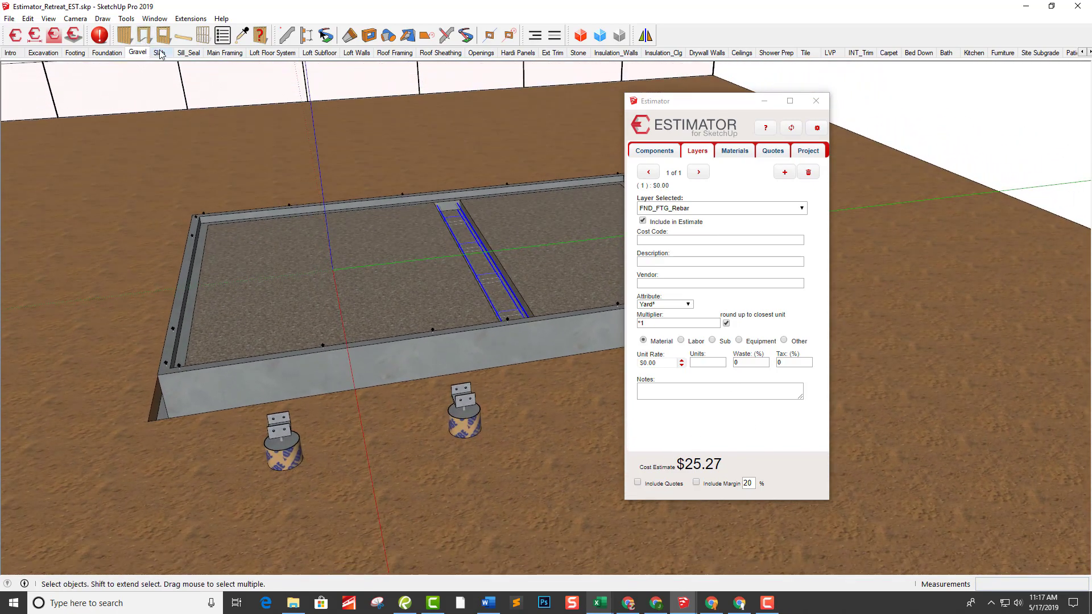
Step: Show the Slab scene, select the concrete slab and assign item 3420-00, Structural Slabs 3500 PSI Concrete (Material), to its FND_Slab layer
{"action": "left_click", "coordinate": [160, 53]}
{"action": "left_click", "coordinate": [482, 257]}
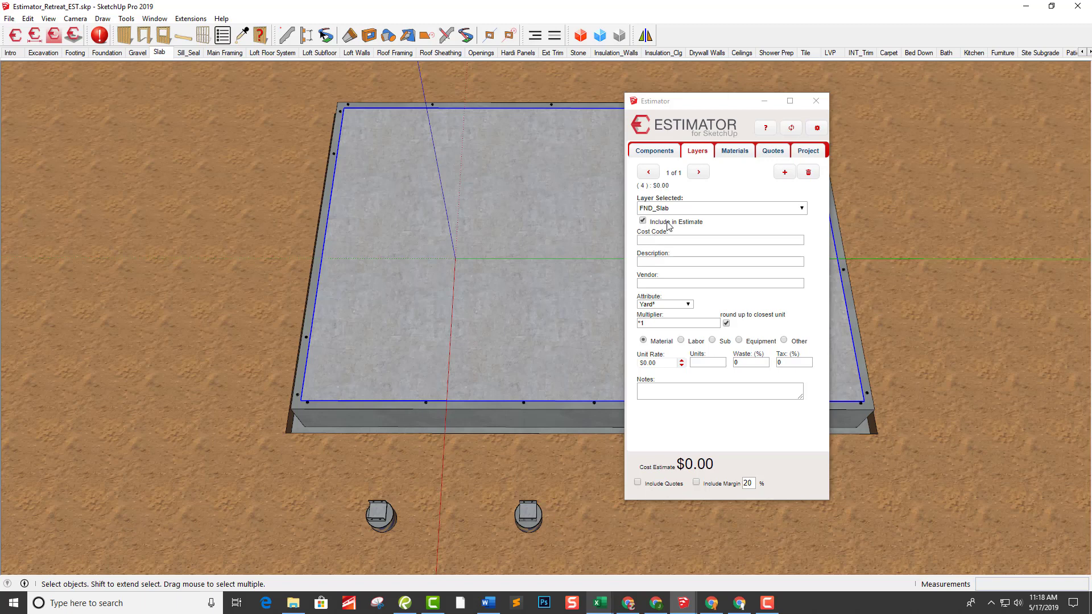
{"action": "left_click", "coordinate": [662, 260]}
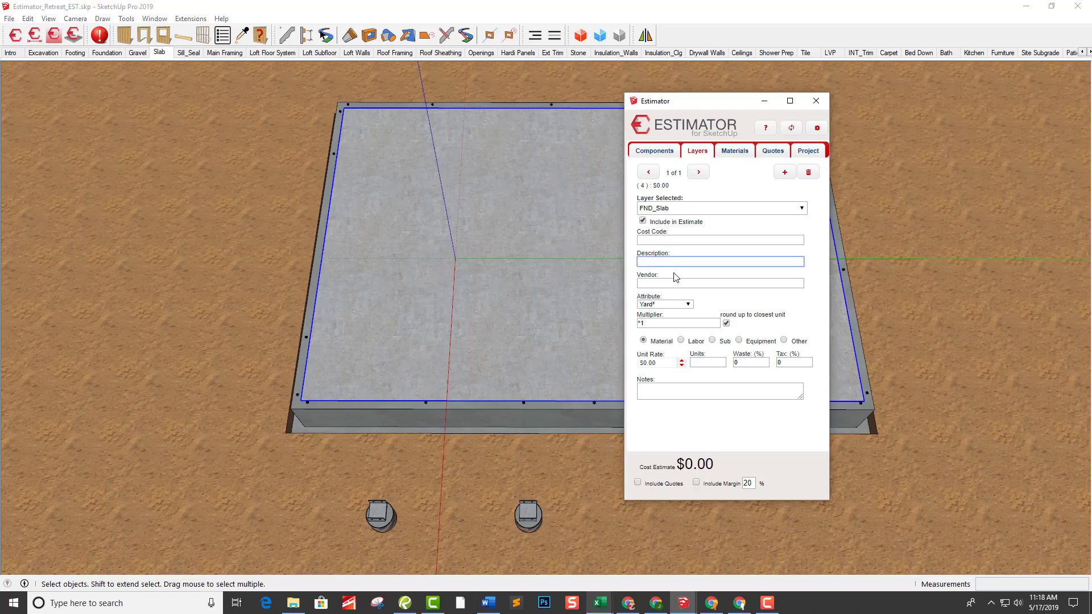
{"action": "type", "text": "slab"}
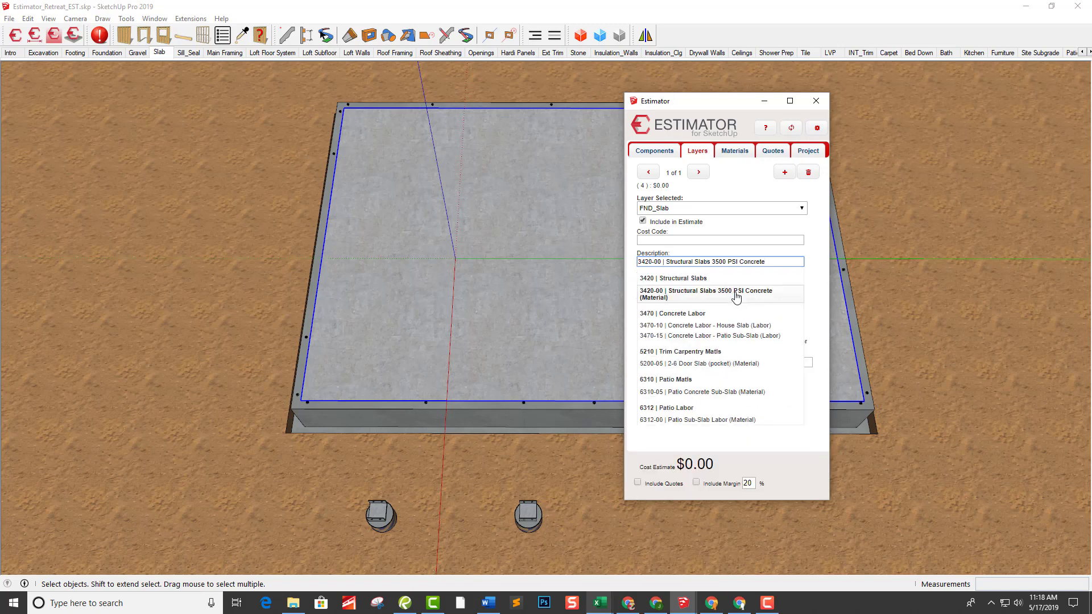
{"action": "left_click", "coordinate": [733, 291]}
{"action": "left_click", "coordinate": [695, 283]}
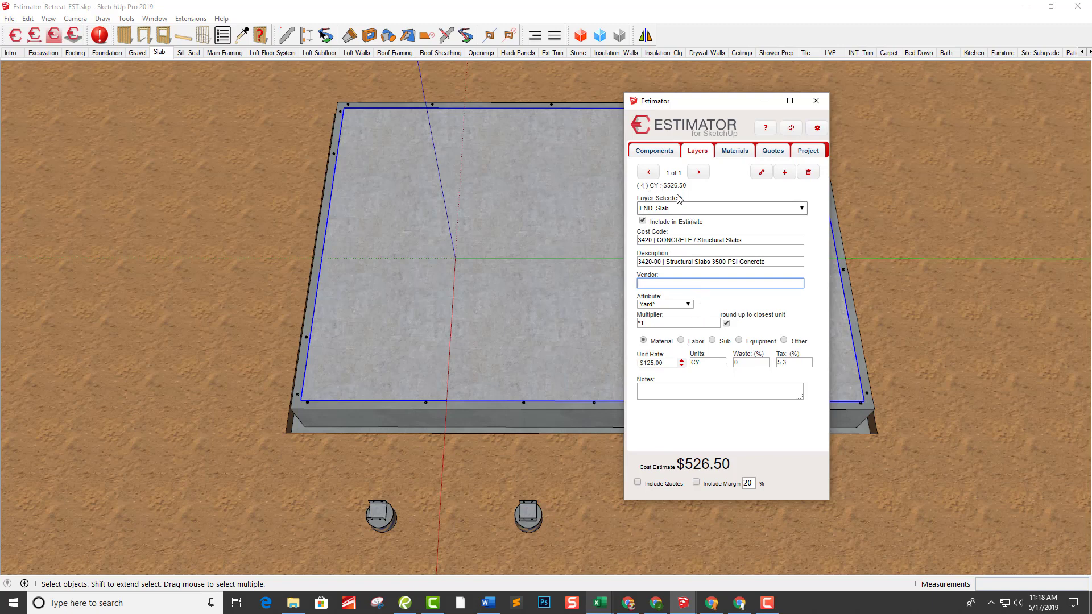
Step: Add a second item to the FND_Slab layer and assign it 3470-10, Concrete Labor - House Slab (Labor)
{"action": "left_click", "coordinate": [784, 173]}
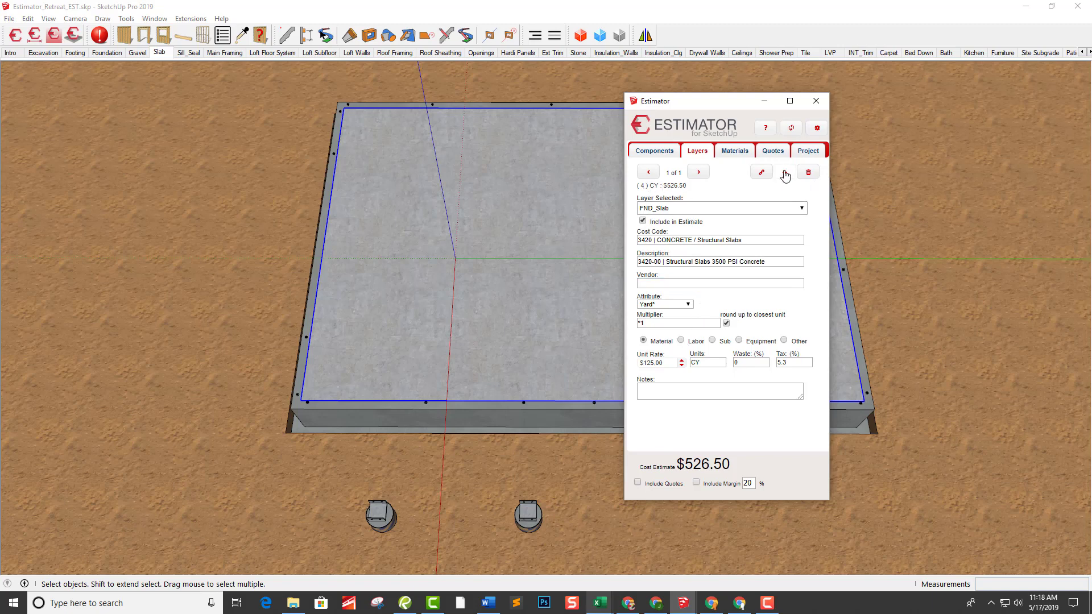
{"action": "left_click", "coordinate": [663, 259]}
{"action": "type", "text": "finis"}
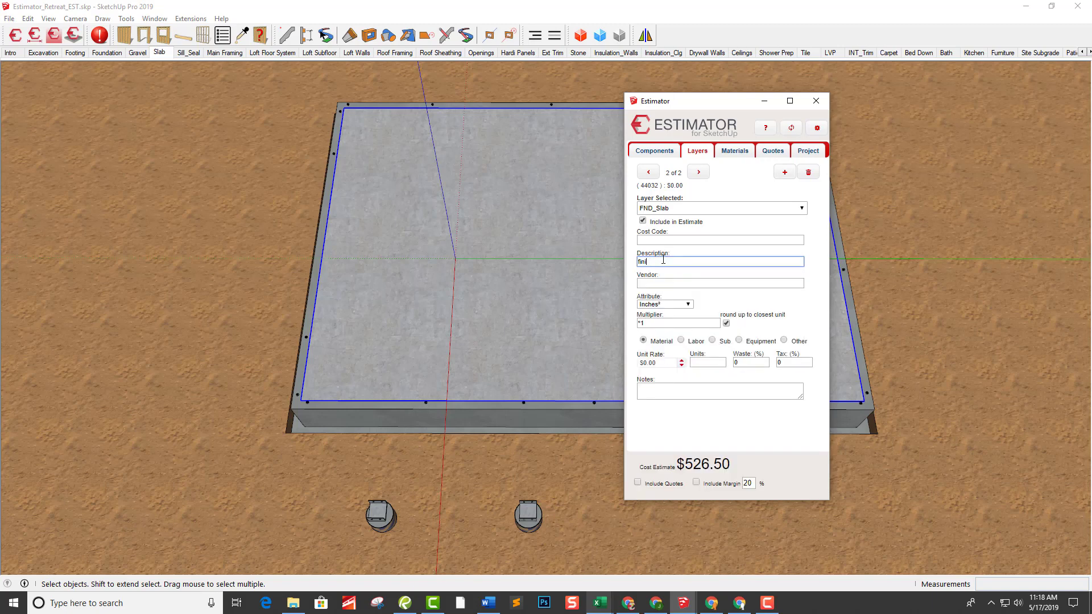
{"action": "key", "text": "BackSpace"}
{"action": "key", "text": "BackSpace"}
{"action": "key", "text": "BackSpace"}
{"action": "key", "text": "BackSpace"}
{"action": "type", "text": "sl"}
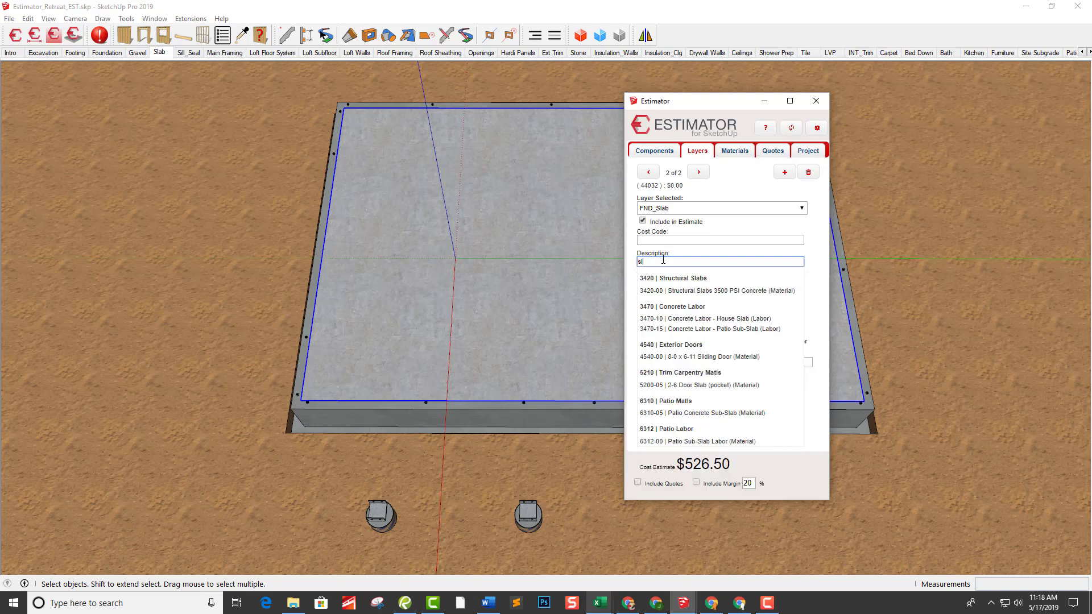
{"action": "type", "text": "abor - House Slab"}
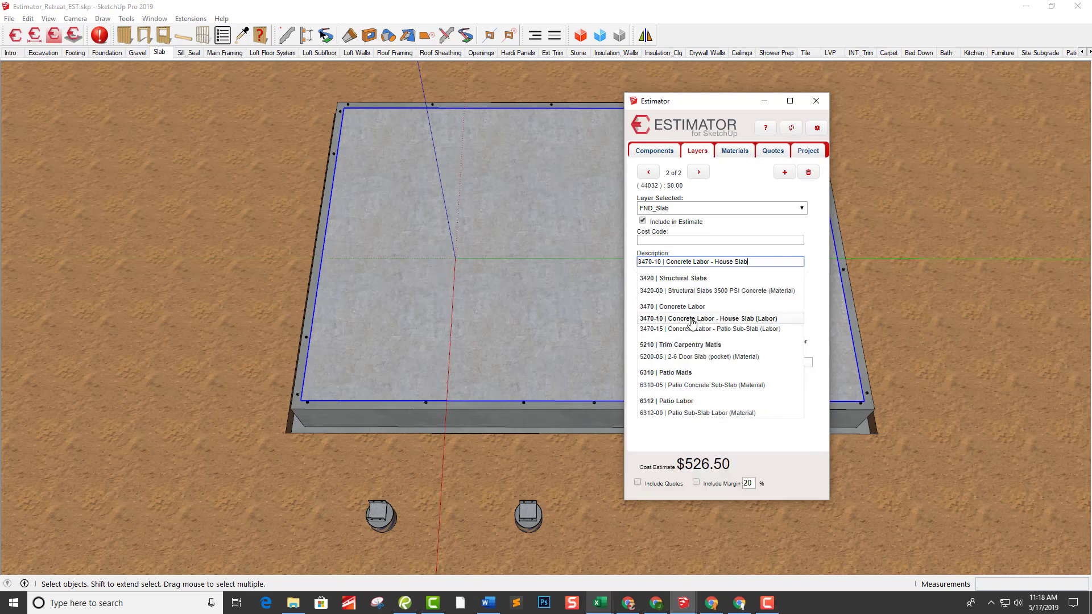
{"action": "left_click", "coordinate": [692, 319]}
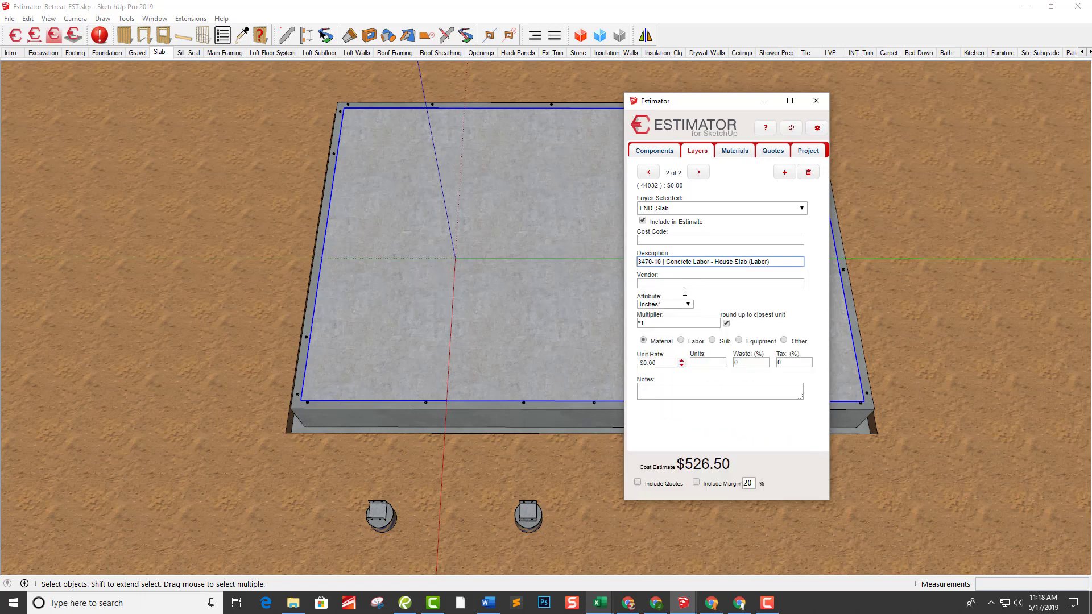
{"action": "left_click", "coordinate": [685, 287]}
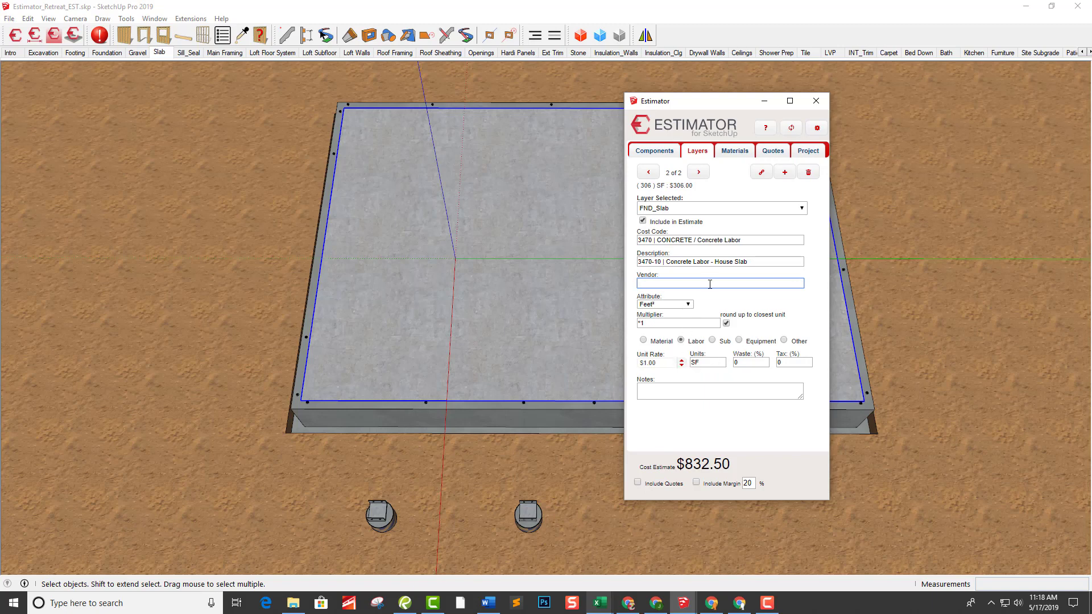
Step: Add a third item to the FND_Slab layer and assign it 3410-10, 6 mil 16'x100' Roll Poly (Material)
{"action": "left_click", "coordinate": [785, 174]}
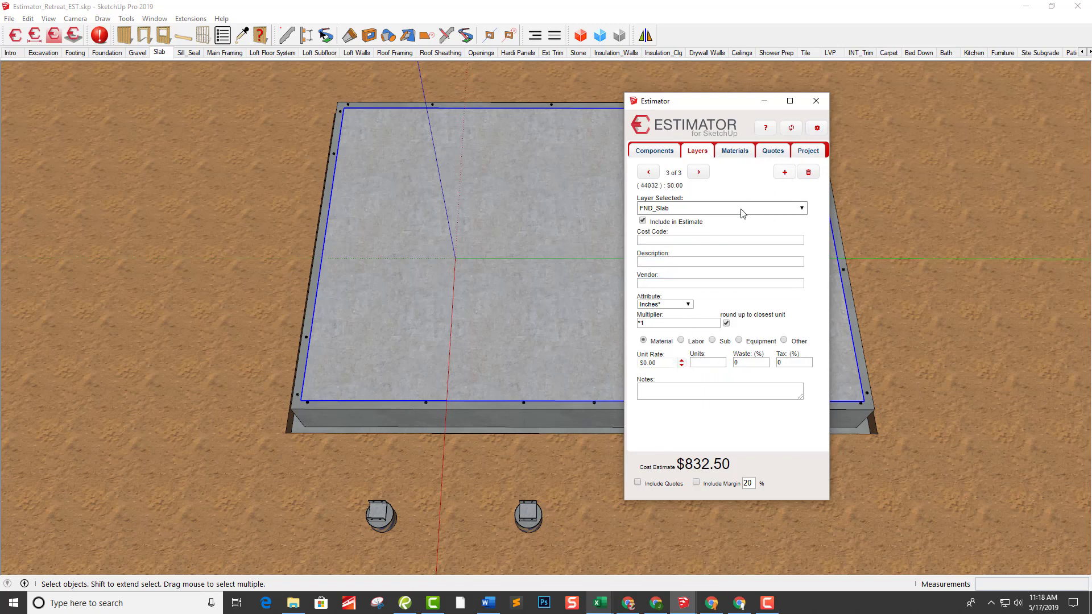
{"action": "left_click", "coordinate": [675, 261]}
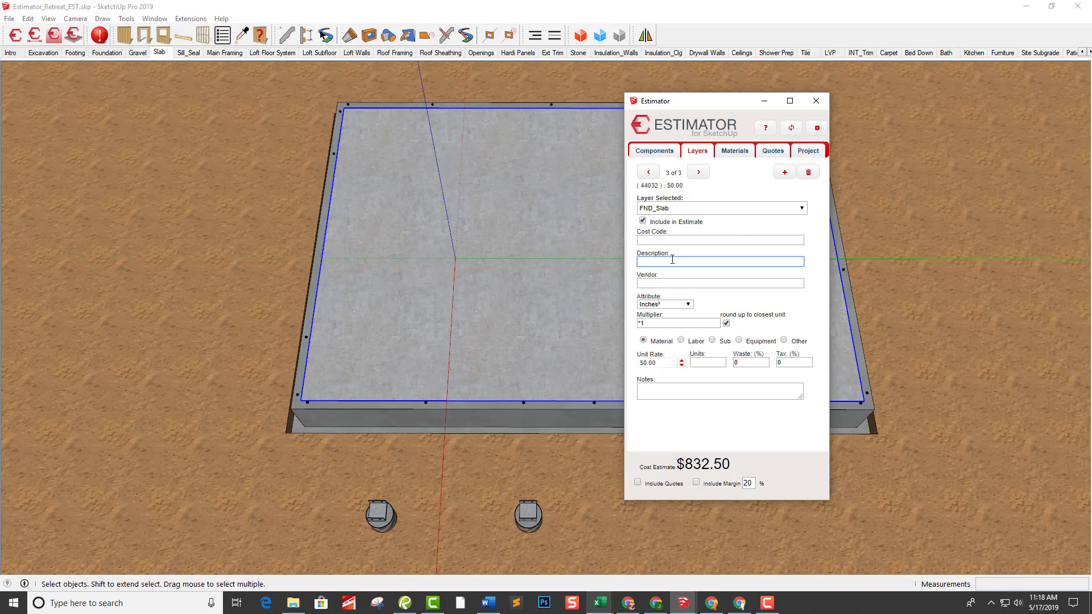
{"action": "type", "text": "poil"}
{"action": "key", "text": "BackSpace"}
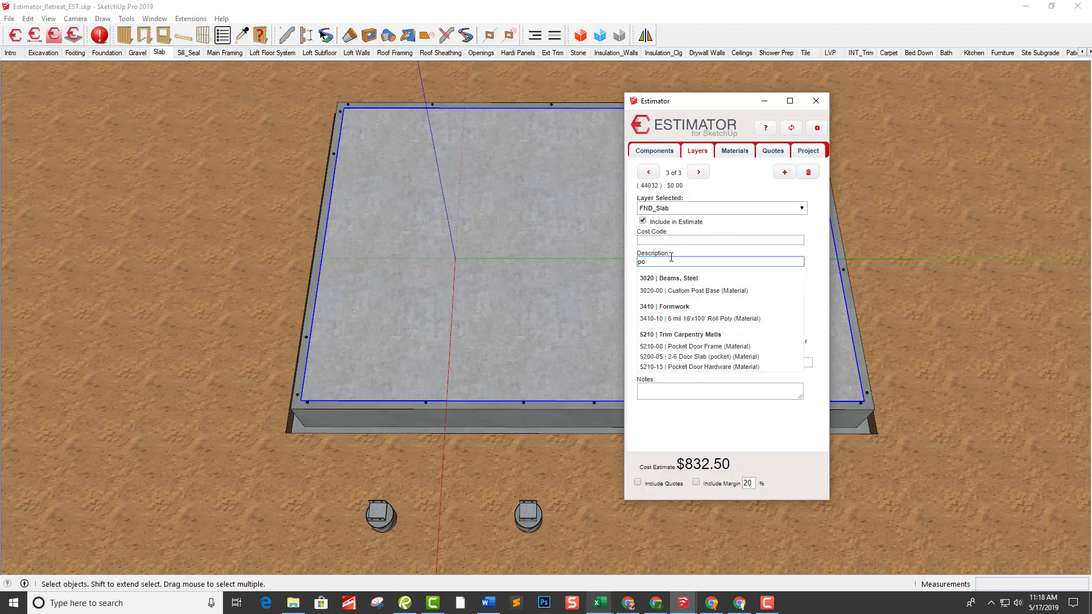
{"action": "type", "text": "l 16'x100' Roll Poly"}
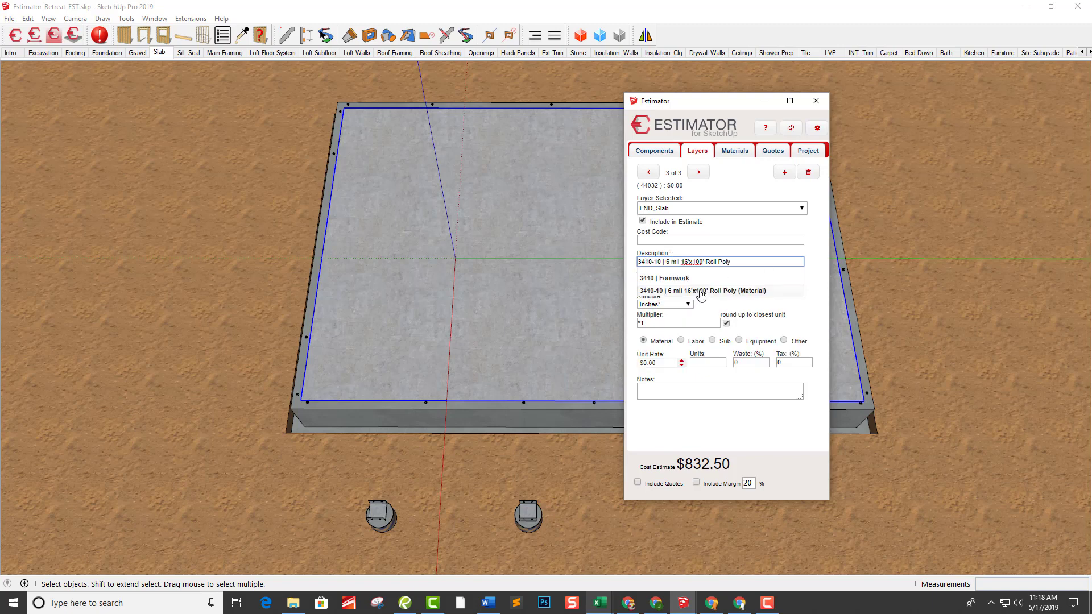
{"action": "left_click", "coordinate": [701, 291]}
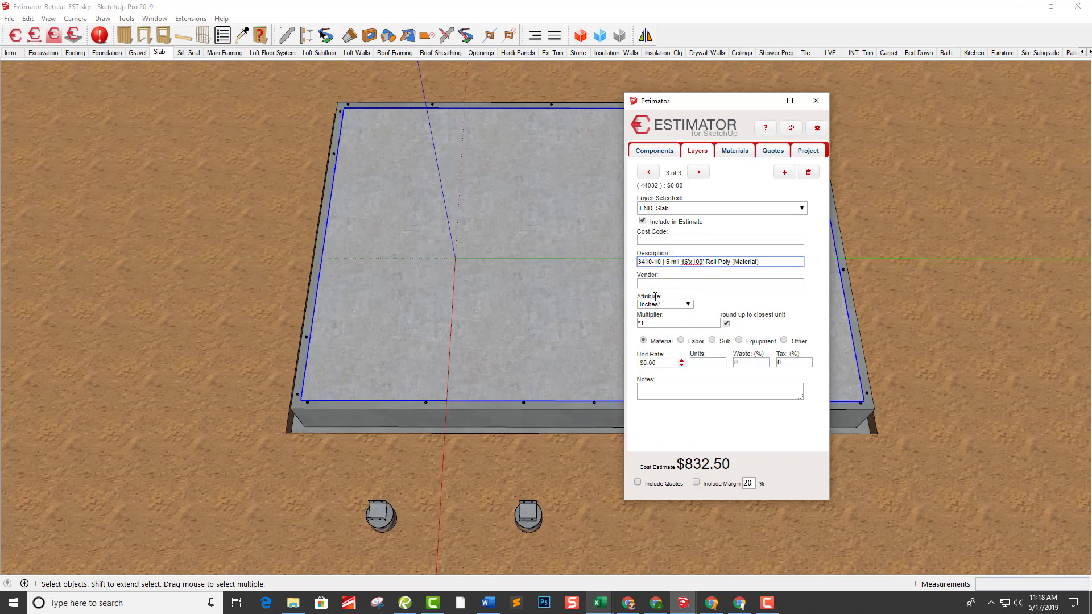
{"action": "left_click", "coordinate": [689, 282]}
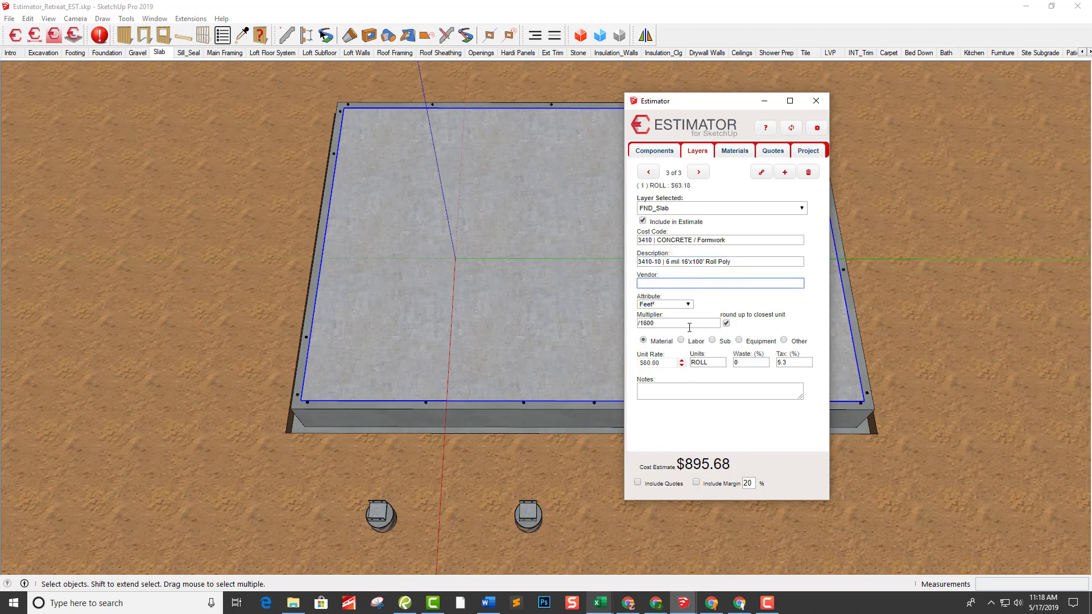
Step: Add a fourth item to the FND_Slab layer and assign it 3410-00, Formwork - Quote (Sub)
{"action": "left_click", "coordinate": [784, 174]}
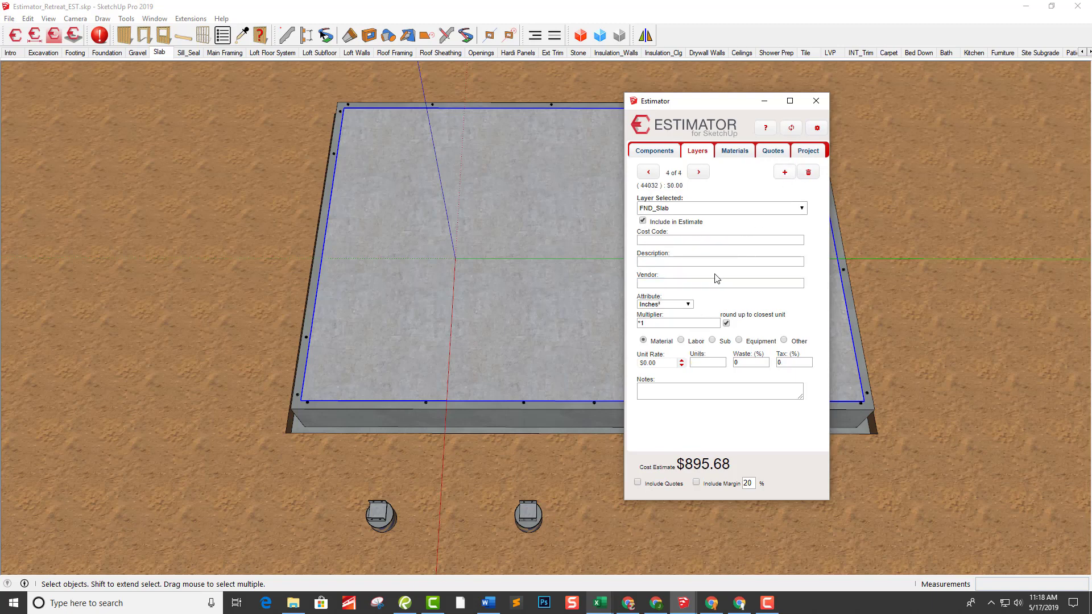
{"action": "left_click", "coordinate": [683, 262]}
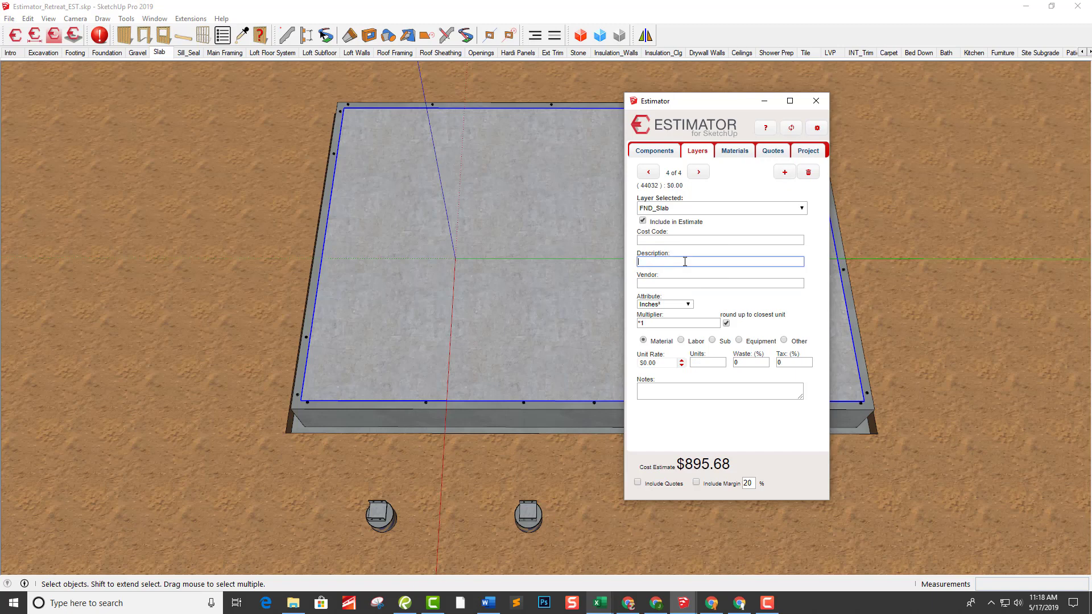
{"action": "type", "text": "form"}
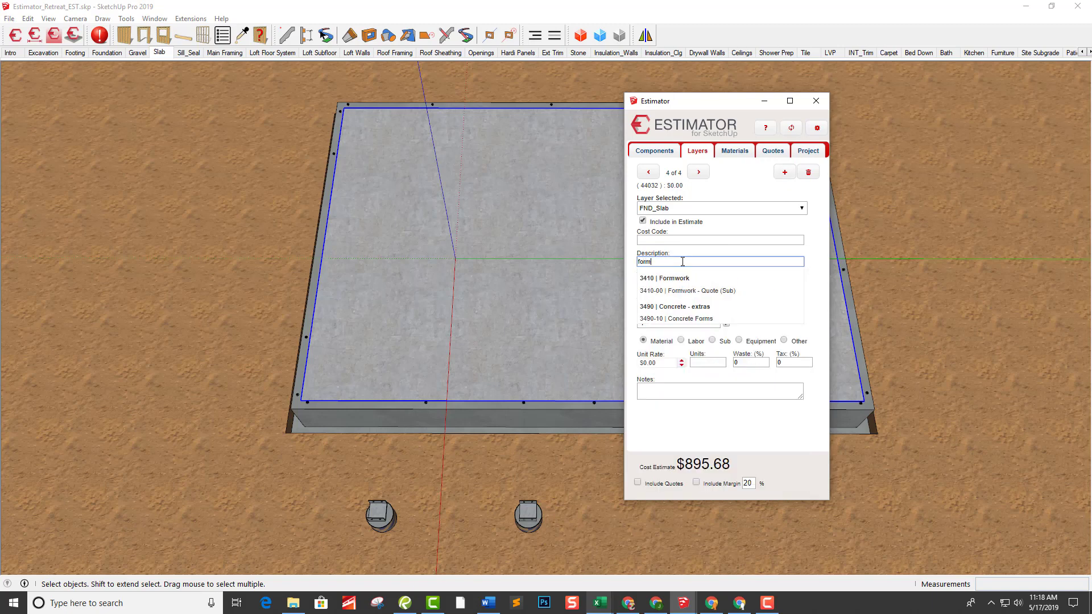
{"action": "left_click", "coordinate": [685, 291]}
{"action": "left_click", "coordinate": [658, 282]}
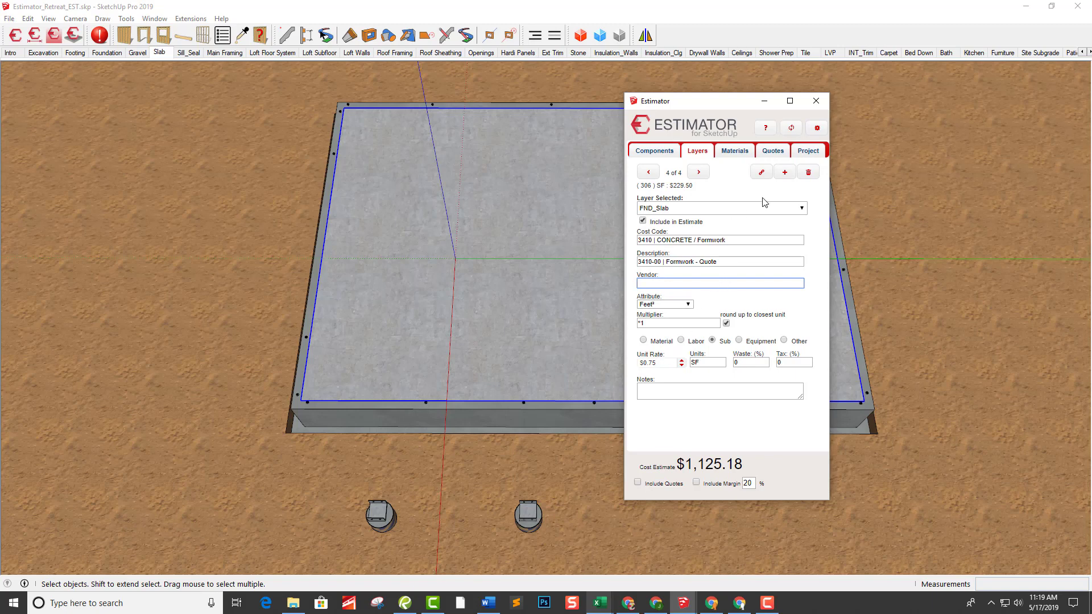
Step: Add a fifth item to the FND_Slab layer and assign it 2300-00, Termite Protection per SF (Sub)
{"action": "left_click", "coordinate": [785, 173]}
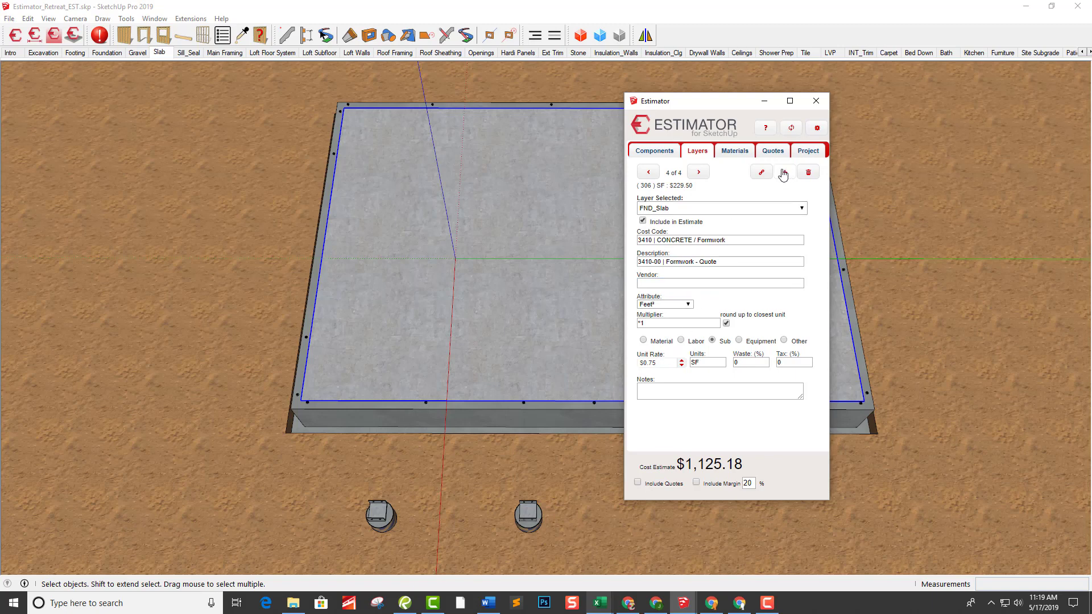
{"action": "left_click", "coordinate": [676, 261]}
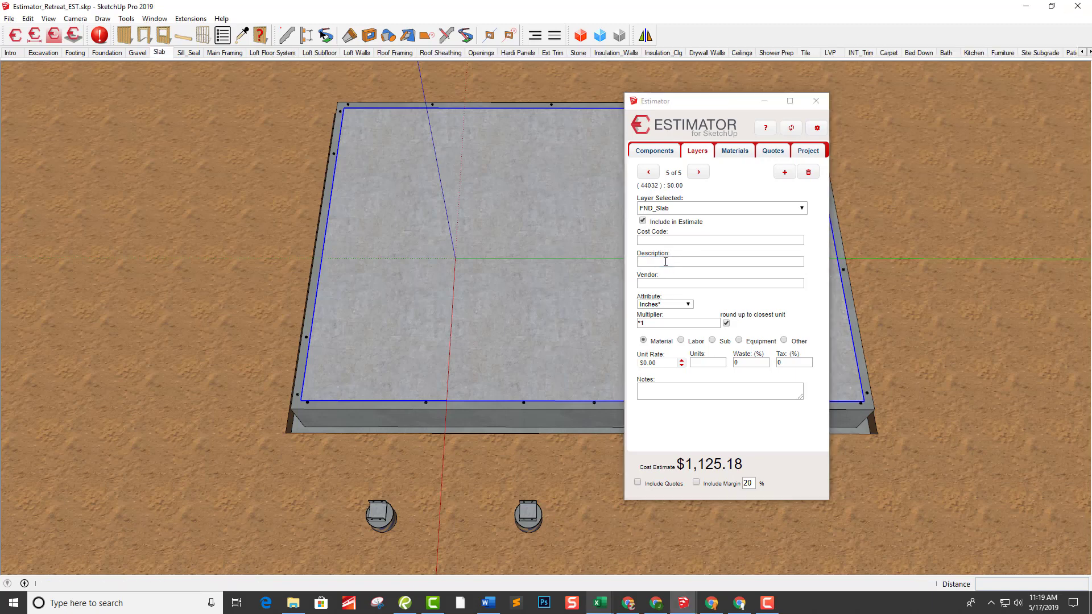
{"action": "key", "text": "r"}
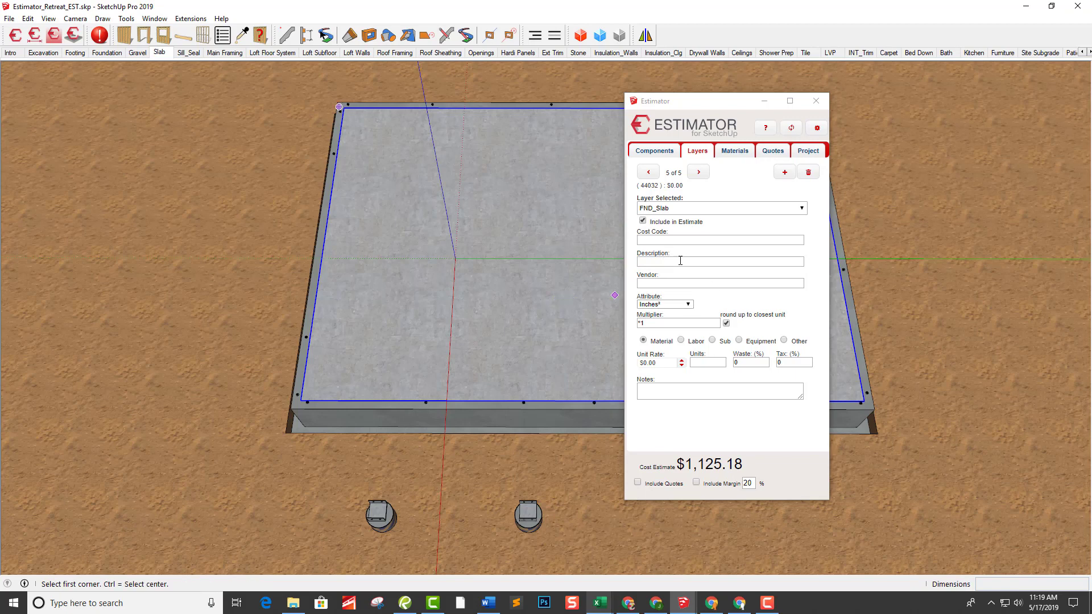
{"action": "left_click", "coordinate": [679, 261]}
{"action": "type", "text": "ter"}
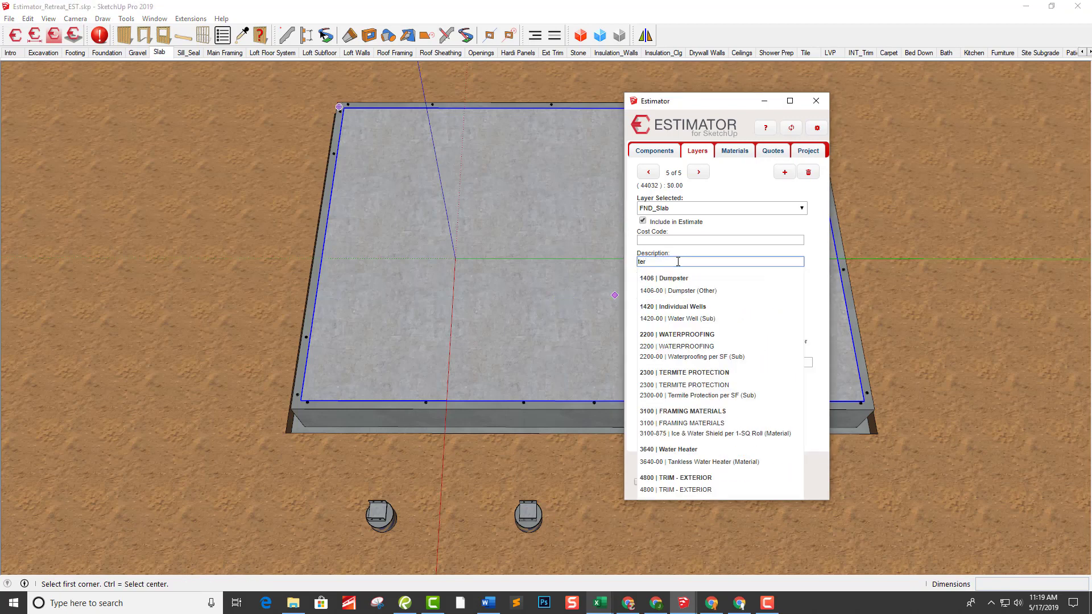
{"action": "type", "text": "m"}
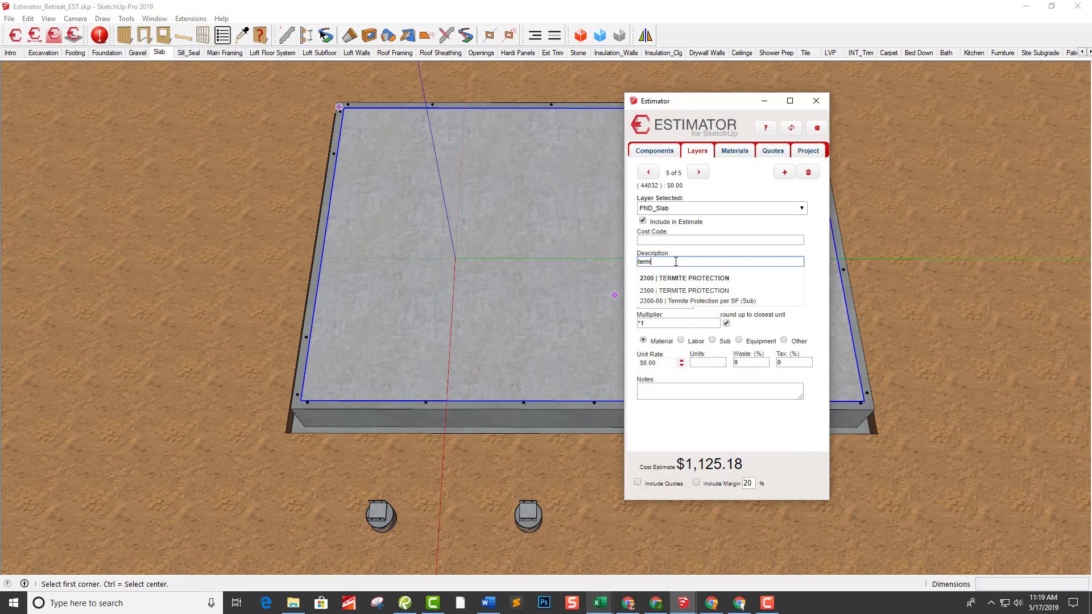
{"action": "left_click", "coordinate": [739, 301]}
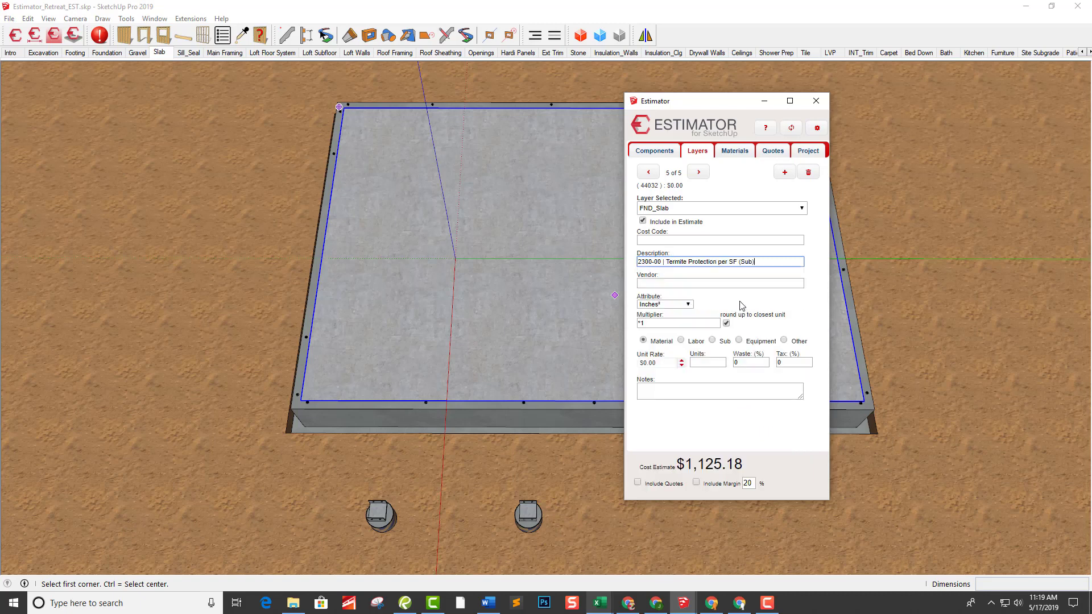
{"action": "left_click", "coordinate": [689, 284]}
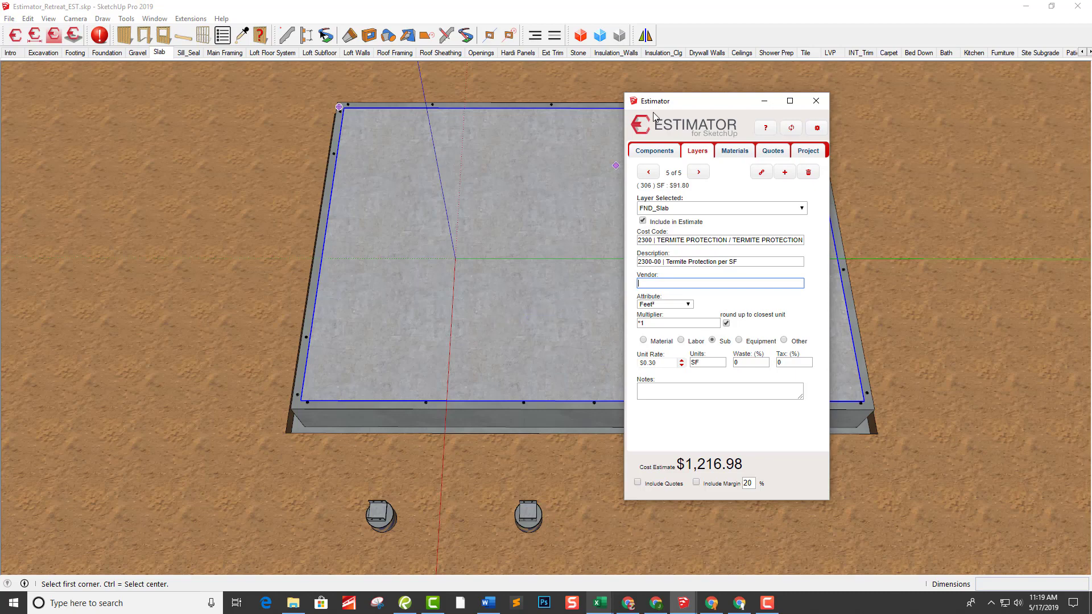
Step: Select the entire model, including the site and fence, and run the Estimator Inspection on it
{"action": "left_click", "coordinate": [744, 21]}
{"action": "key", "text": "space"}
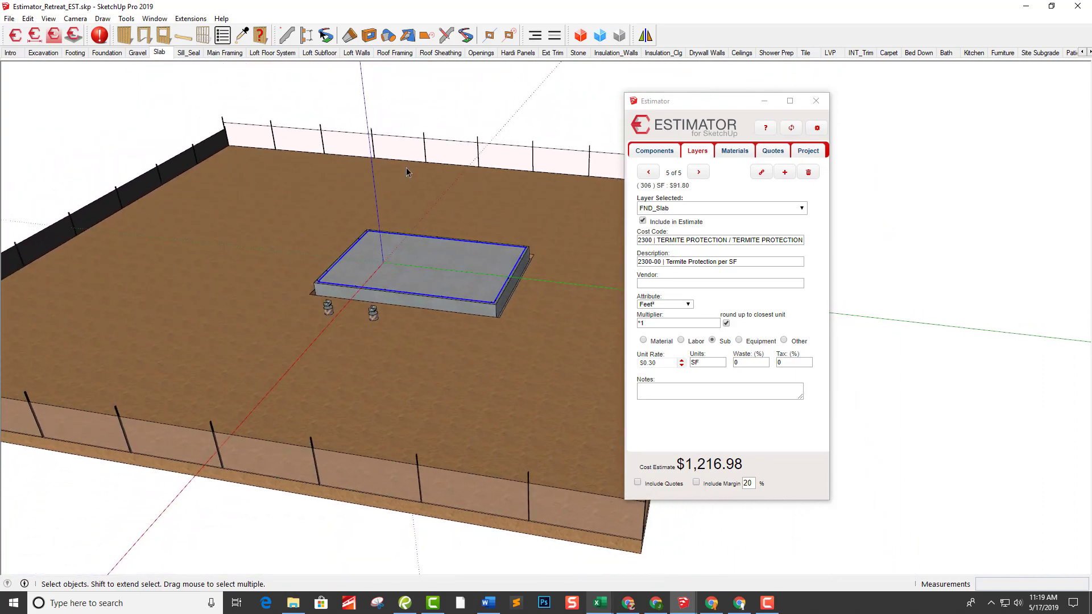
{"action": "left_click_drag", "start_coordinate": [560, 489], "coordinate": [93, 112]}
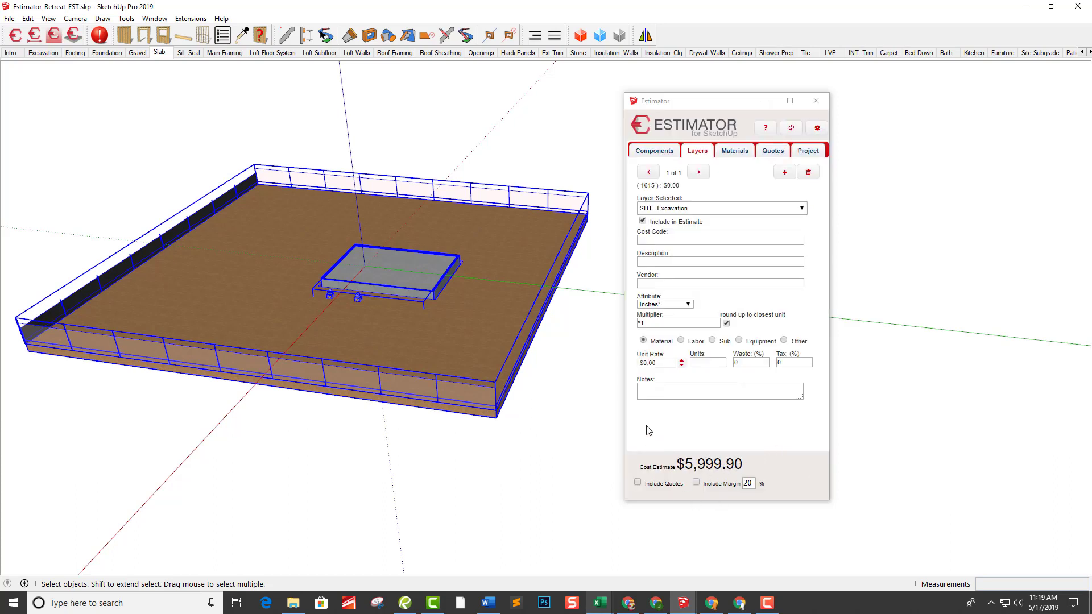
{"action": "middle_click_drag", "start_coordinate": [648, 430], "coordinate": [591, 341]}
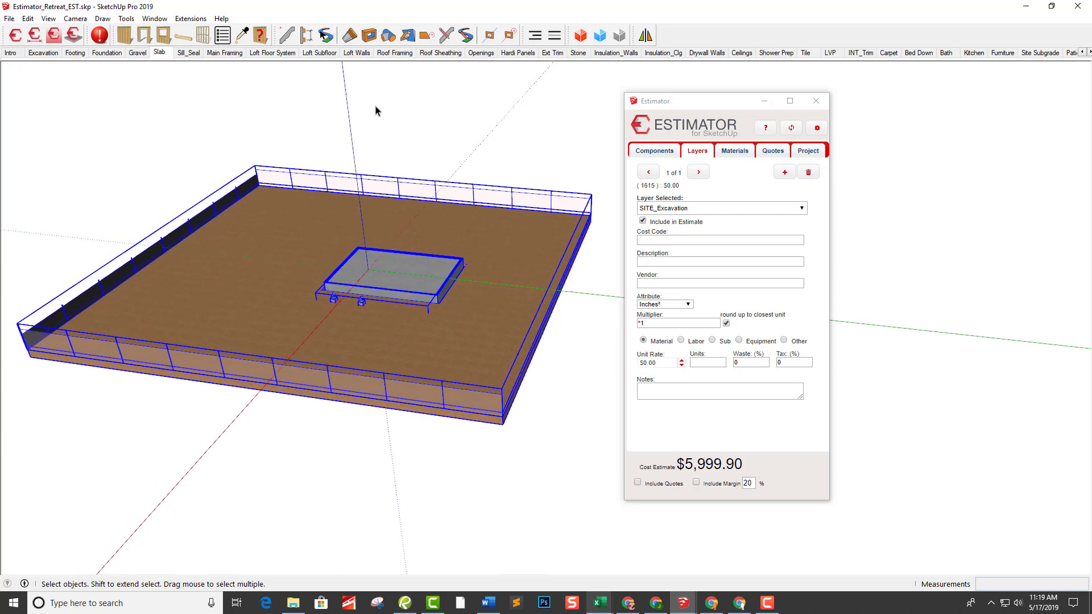
{"action": "left_click", "coordinate": [191, 19]}
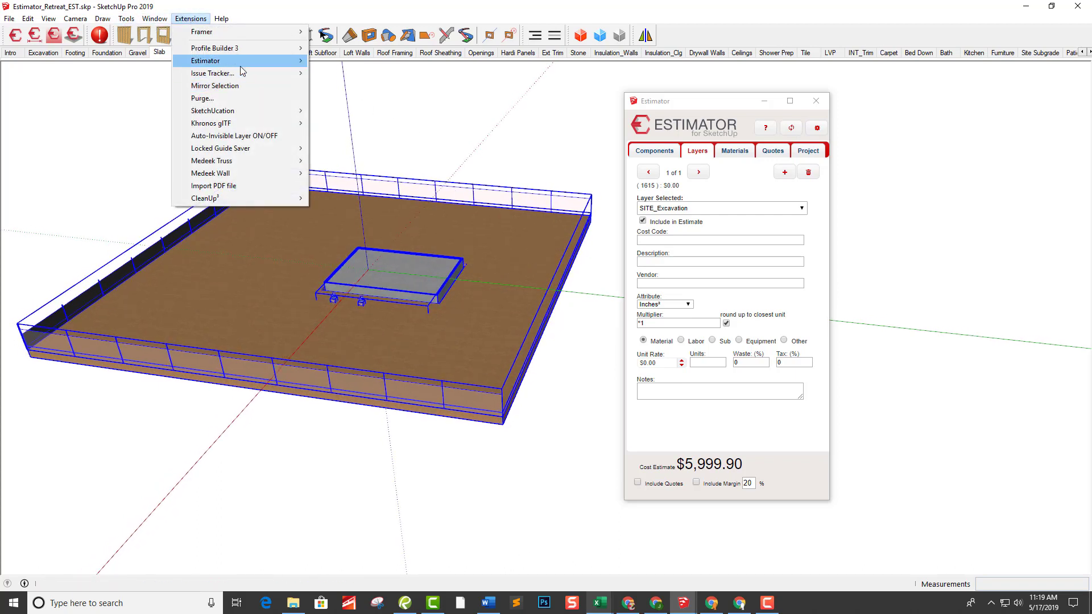
{"action": "mouse_move", "coordinate": [241, 65]}
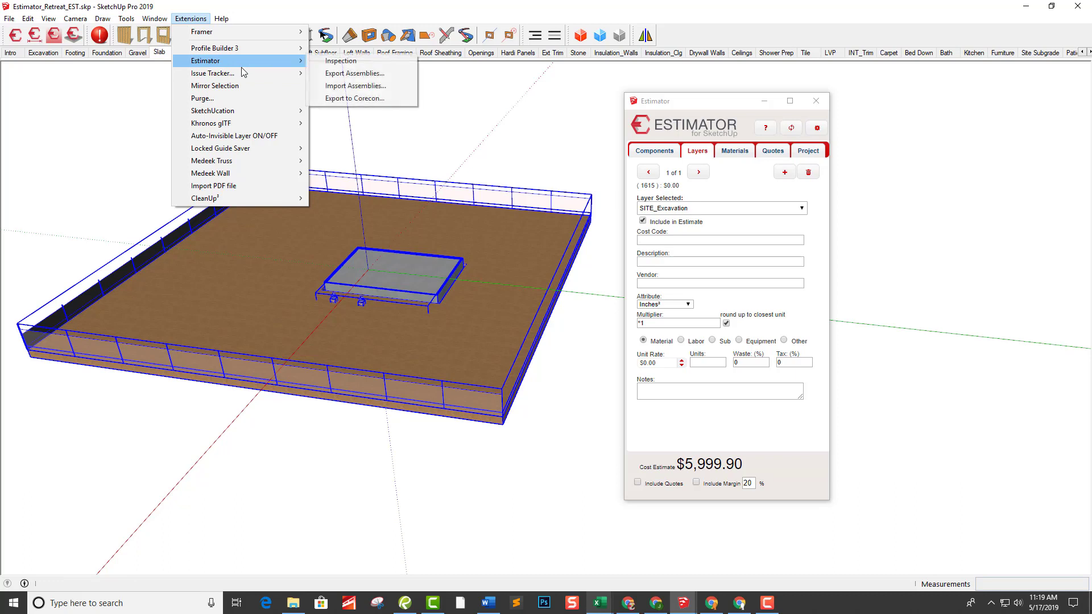
{"action": "left_click", "coordinate": [340, 61]}
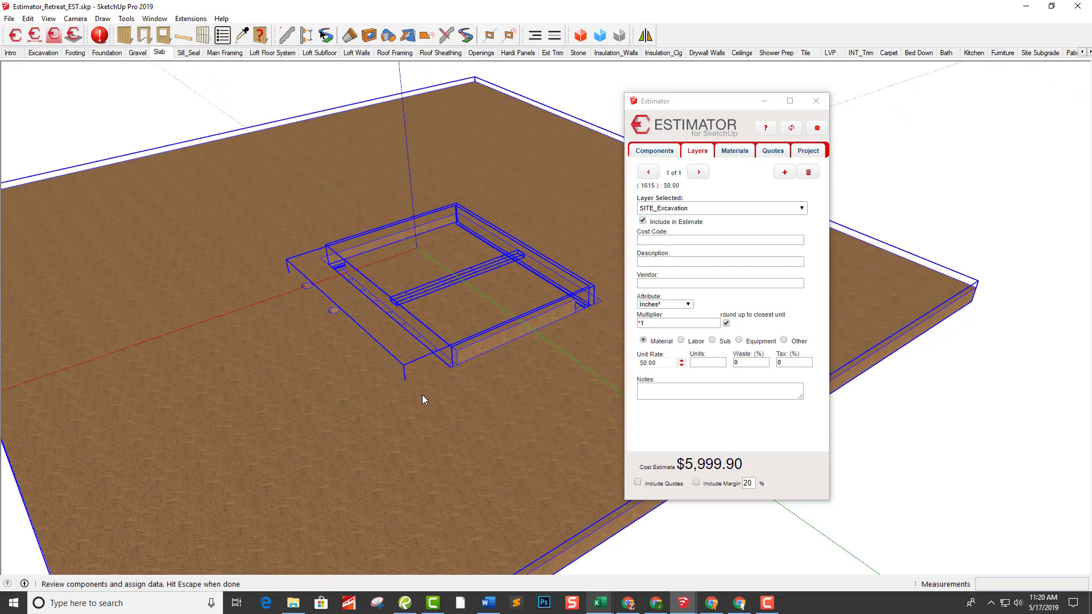
Step: Inspect the excavated ground and the rebar group crossing the middle of the excavation, examining the Rebar Chair#1 component entry
{"action": "left_click", "coordinate": [439, 414]}
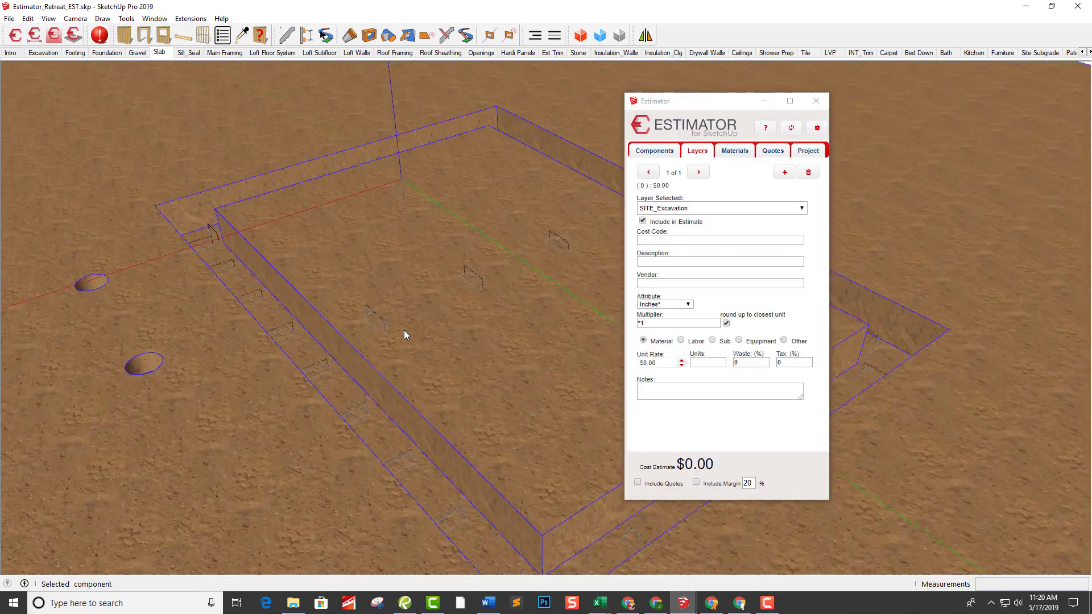
{"action": "scroll", "coordinate": [401, 327], "scroll_direction": "up", "scroll_amount": 5}
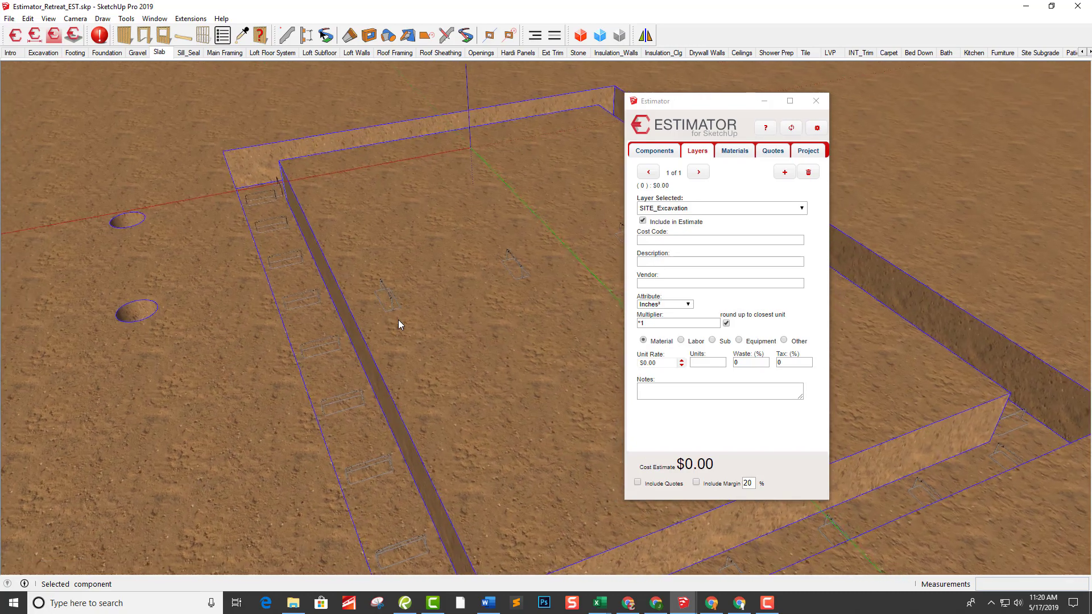
{"action": "middle_click_drag", "start_coordinate": [398, 325], "coordinate": [396, 296]}
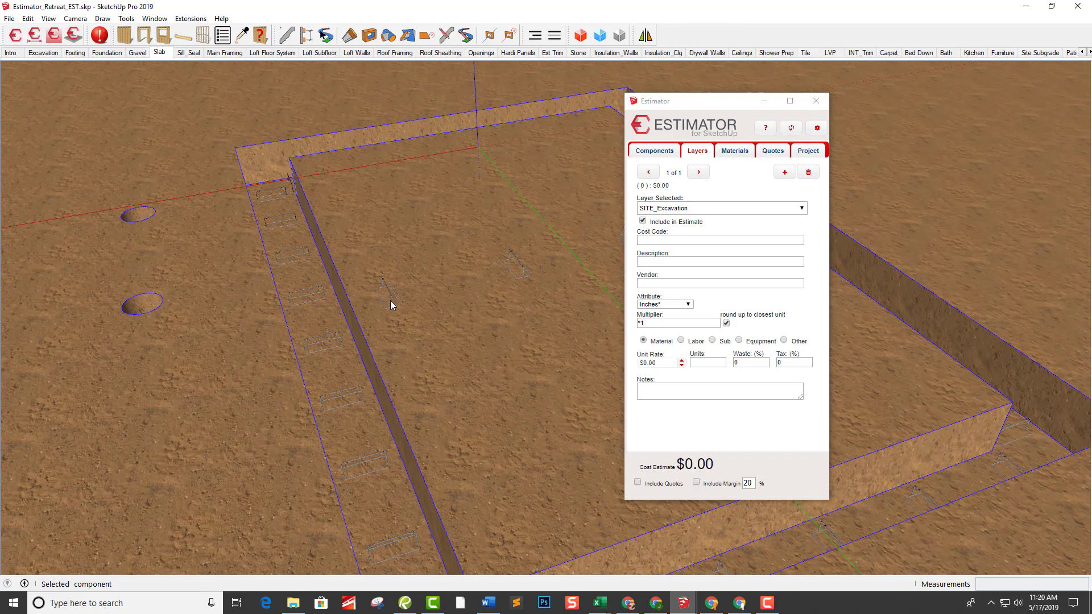
{"action": "left_click", "coordinate": [390, 305]}
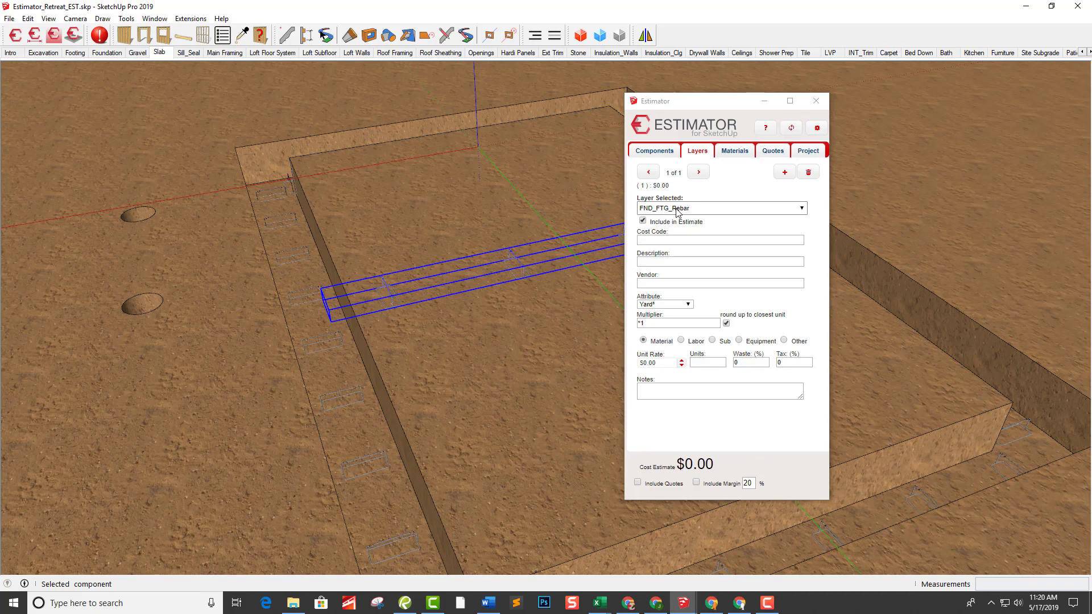
{"action": "left_click", "coordinate": [677, 210]}
{"action": "left_click", "coordinate": [678, 215]}
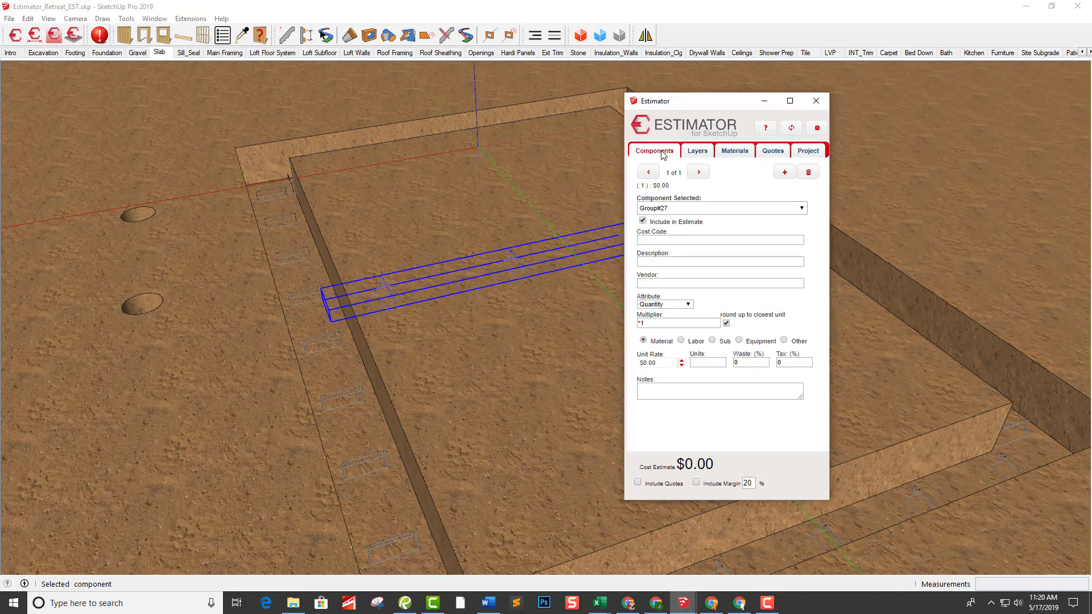
{"action": "left_click", "coordinate": [679, 212]}
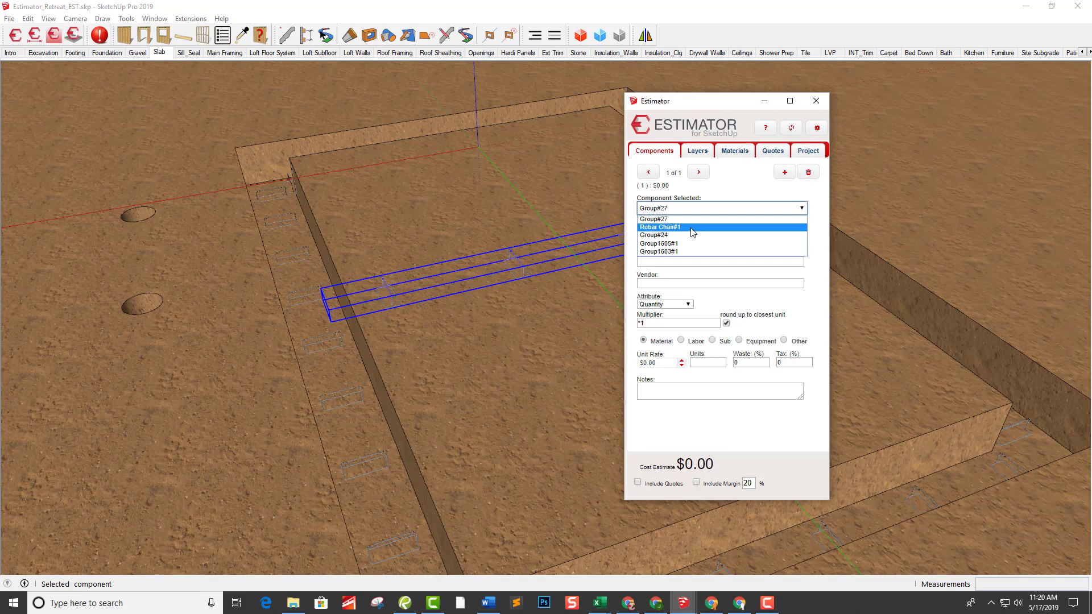
{"action": "left_click", "coordinate": [692, 227]}
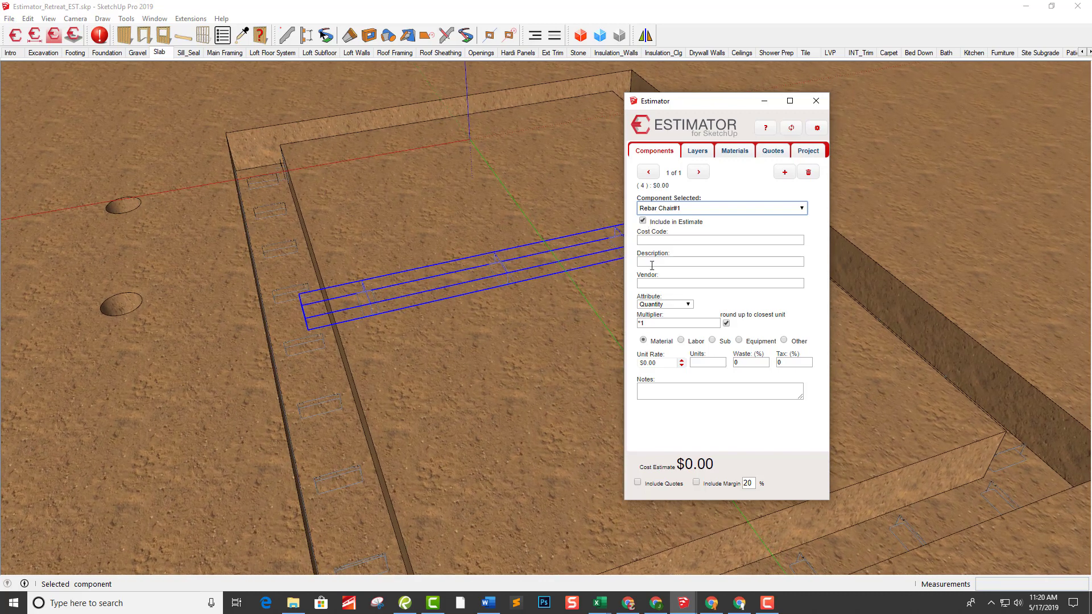
Step: Select the perimeter footing rebar and assign its Rebar Chair#1 component item 2150-15, Foundation Chair - Double - box of 40 (Material)
{"action": "left_click", "coordinate": [301, 344]}
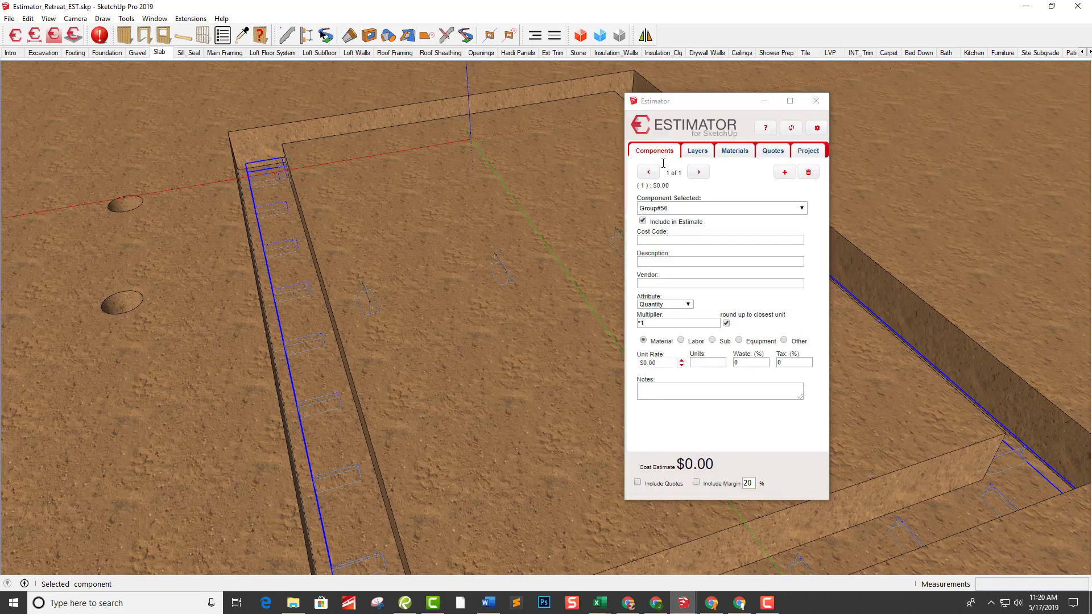
{"action": "left_click", "coordinate": [670, 210]}
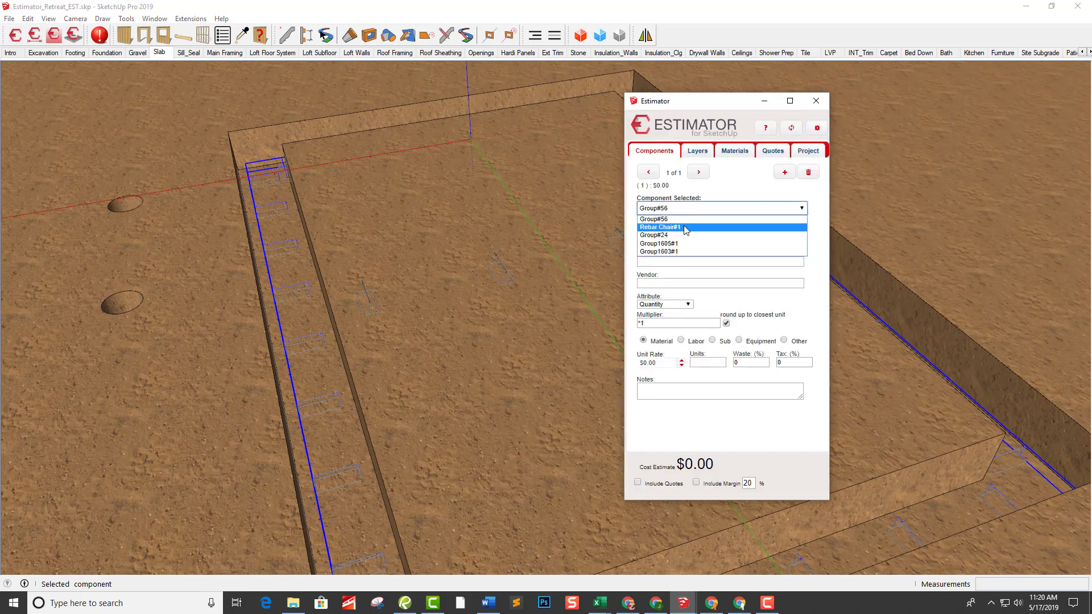
{"action": "left_click", "coordinate": [683, 227]}
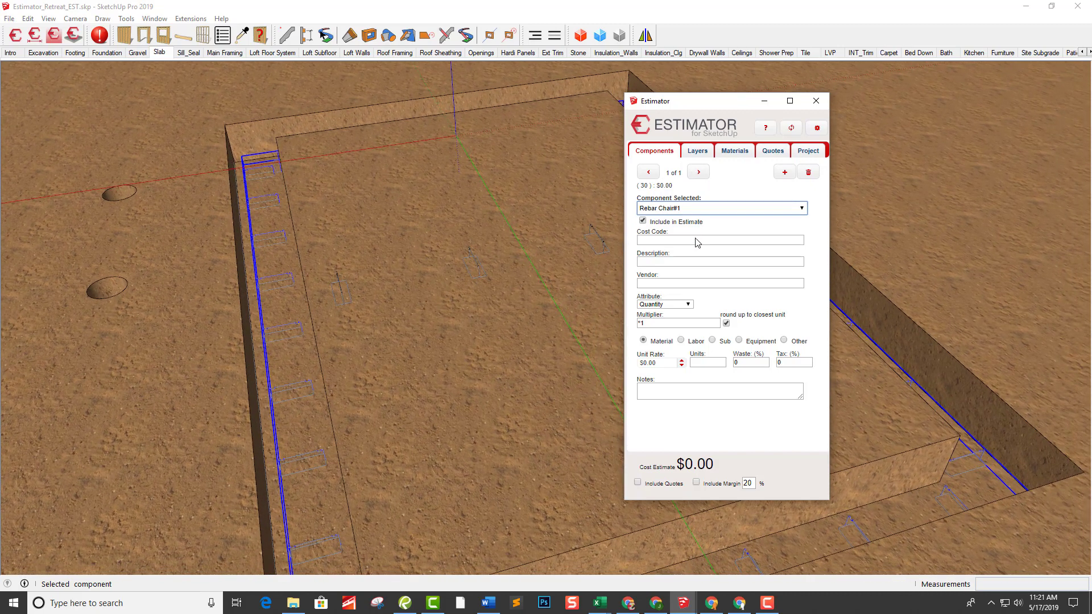
{"action": "left_click", "coordinate": [683, 259]}
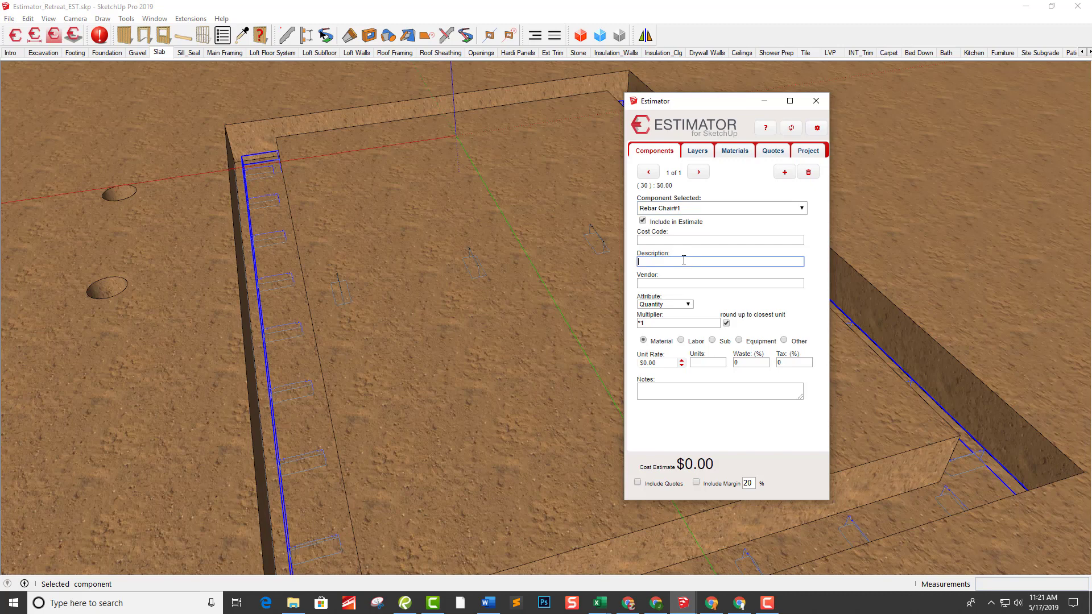
{"action": "type", "text": "reb"}
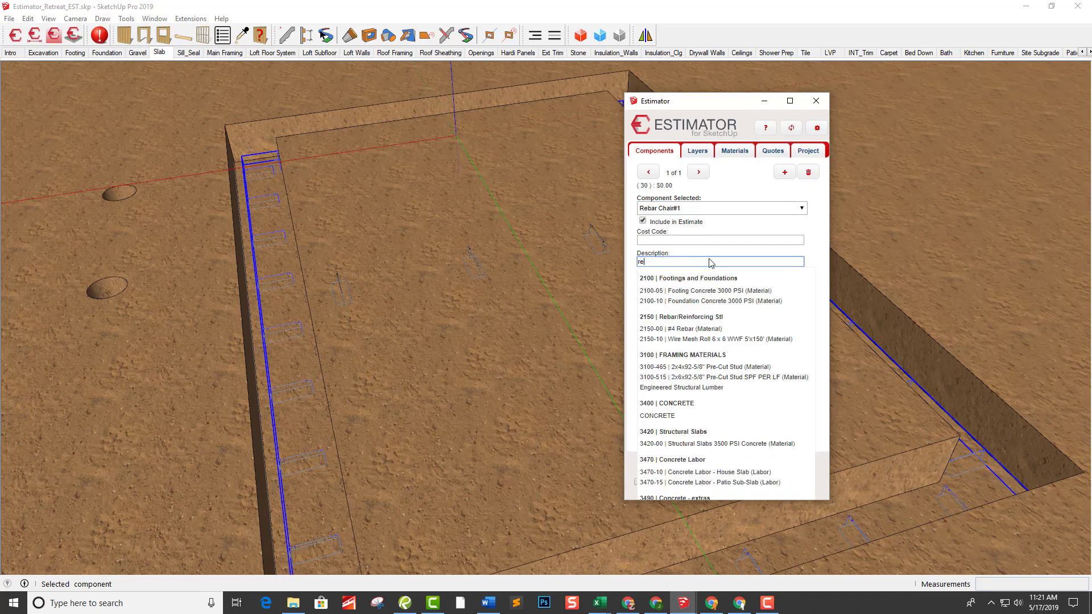
{"action": "key", "text": "BackSpace"}
{"action": "key", "text": "BackSpace"}
{"action": "key", "text": "BackSpace"}
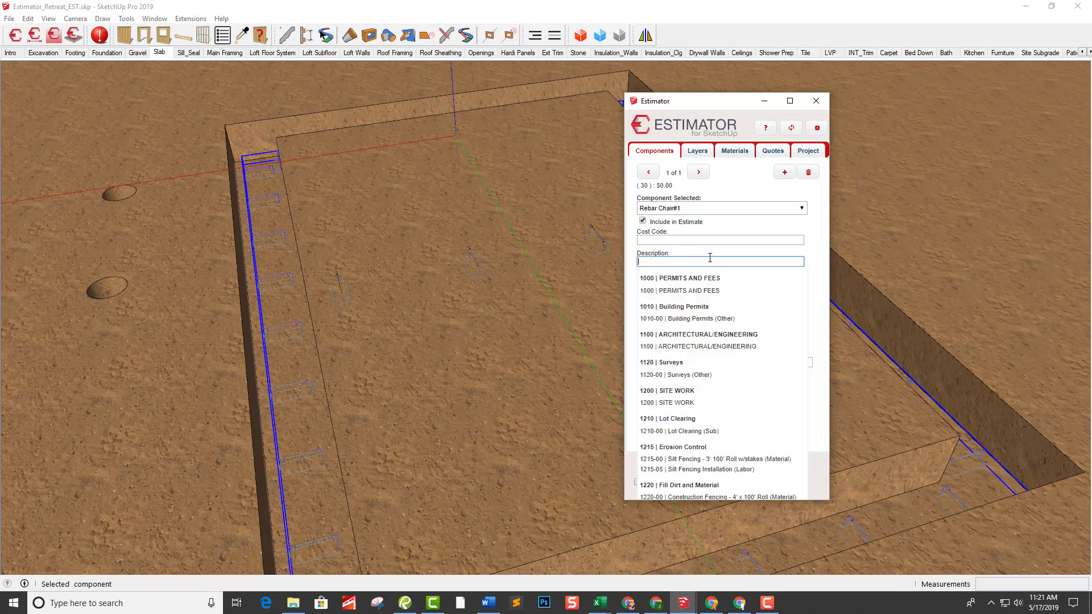
{"action": "type", "text": "chai"}
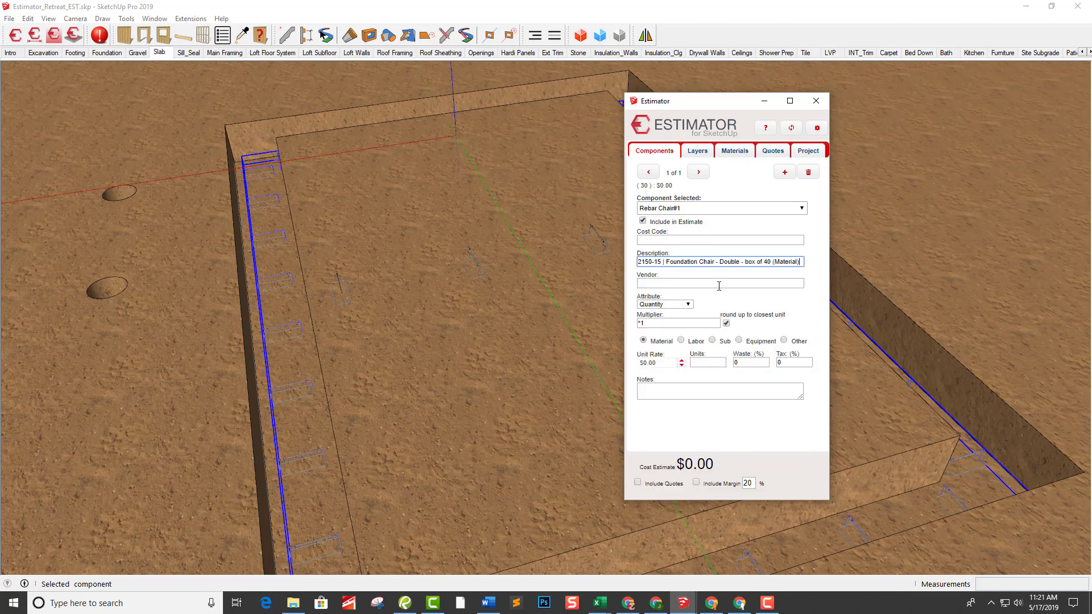
{"action": "left_click", "coordinate": [720, 287]}
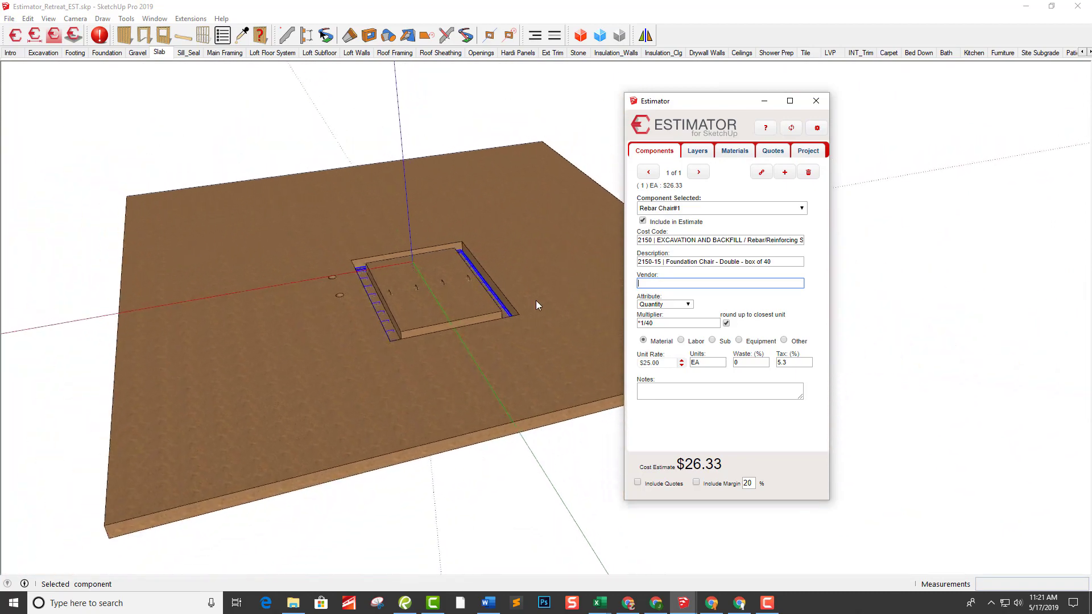
Step: Close the current inspection, select the entire model including site and fence, and rerun the Estimator Inspection to check for remaining unassigned parts
{"action": "left_click", "coordinate": [558, 147]}
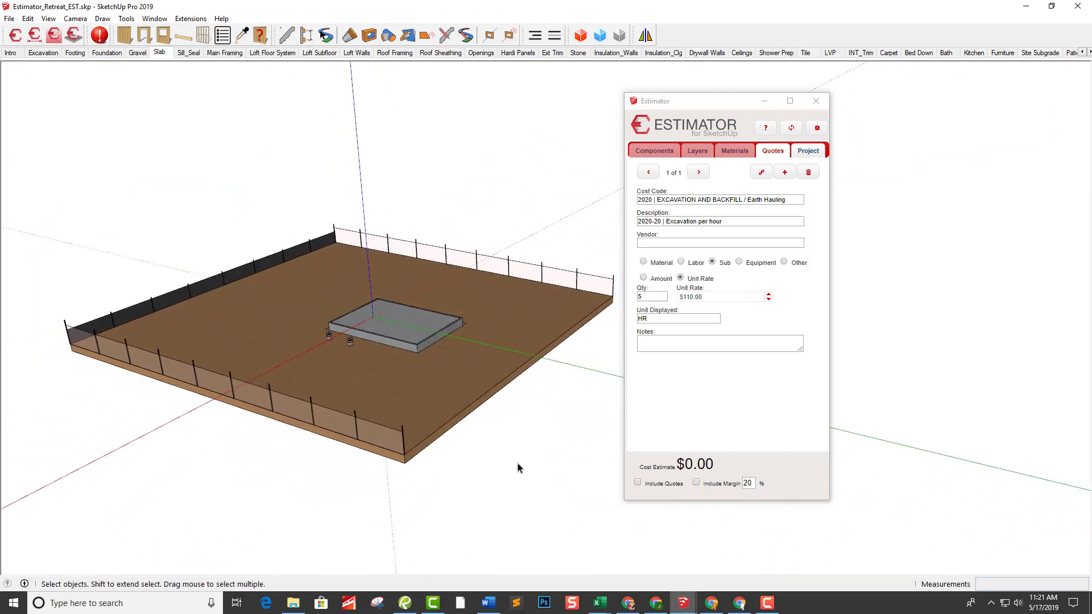
{"action": "left_click_drag", "start_coordinate": [533, 469], "coordinate": [235, 171]}
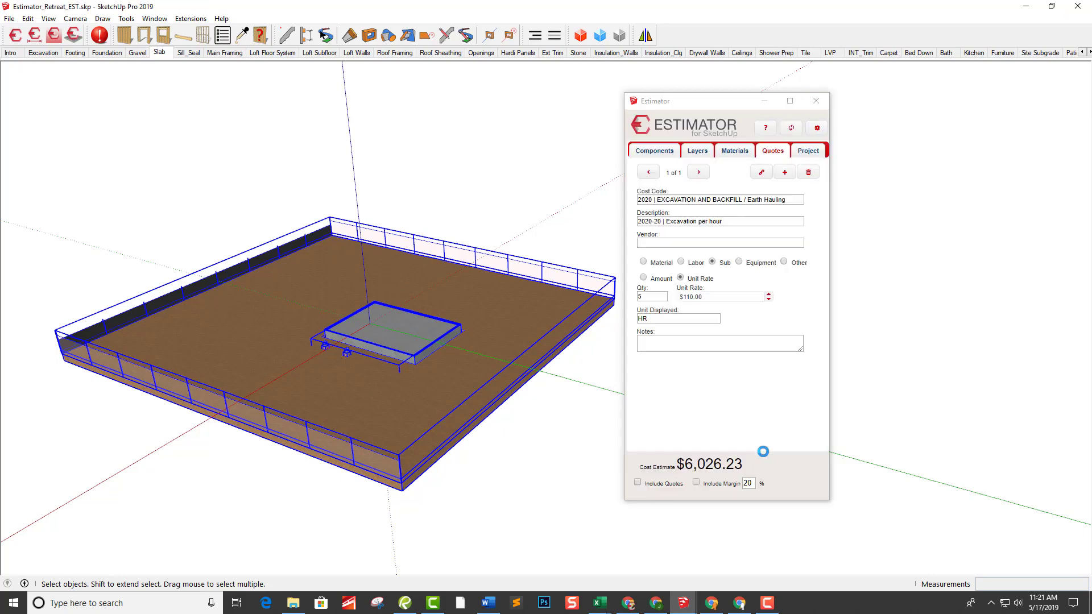
{"action": "left_click", "coordinate": [182, 20]}
{"action": "mouse_move", "coordinate": [216, 62]}
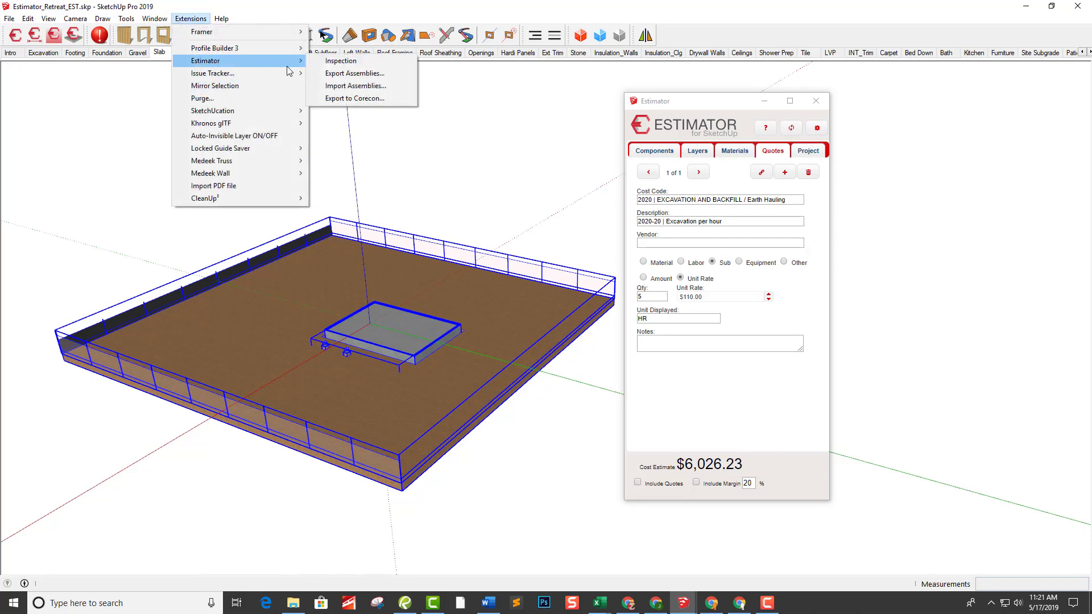
{"action": "left_click", "coordinate": [363, 63]}
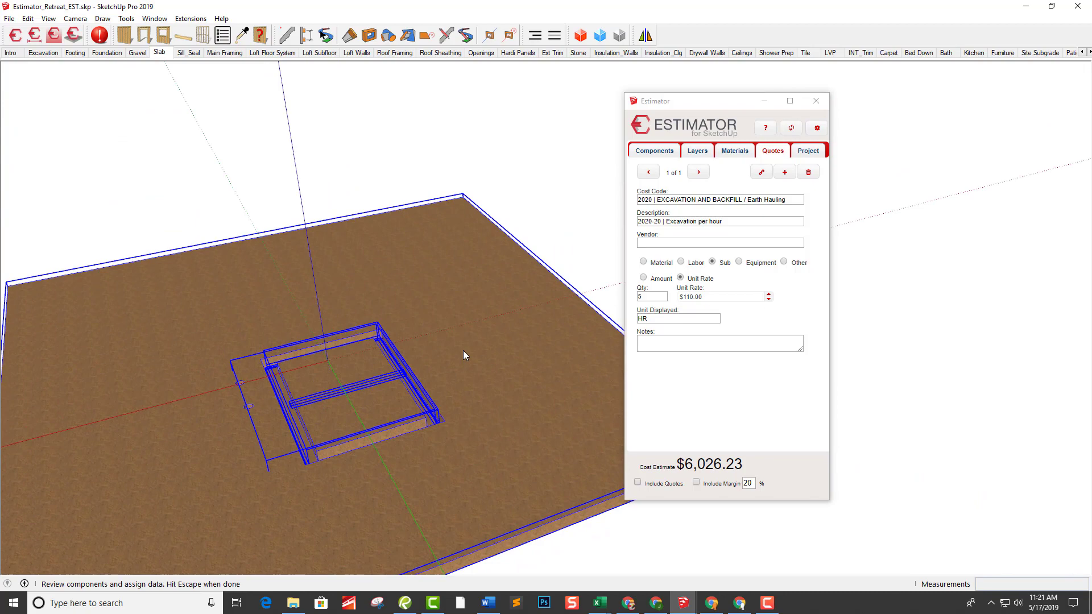
{"action": "scroll", "coordinate": [463, 355], "scroll_direction": "up", "scroll_amount": 3}
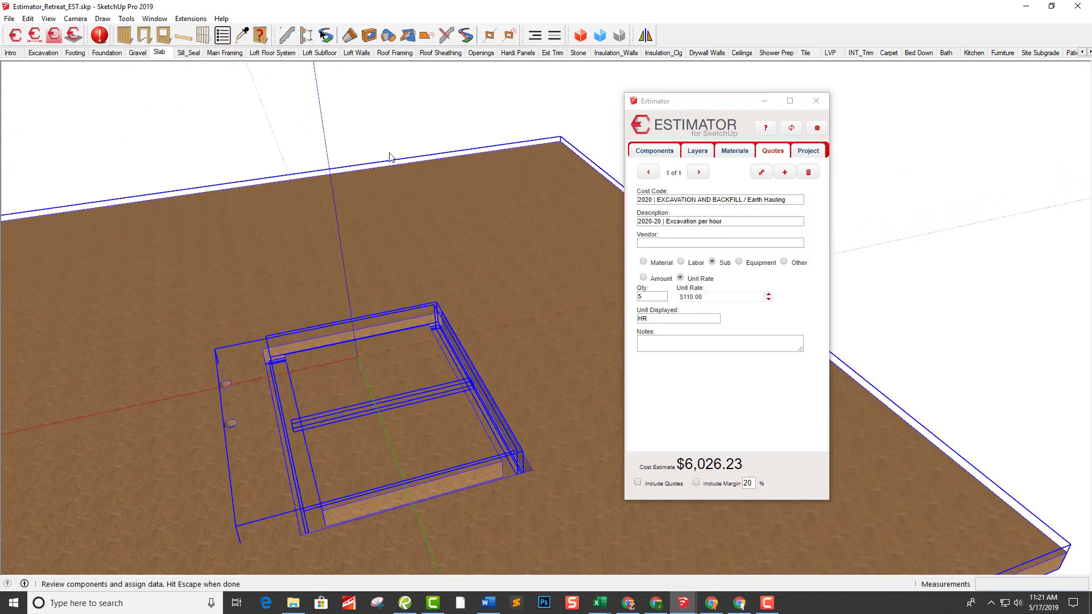
{"action": "left_click", "coordinate": [398, 134]}
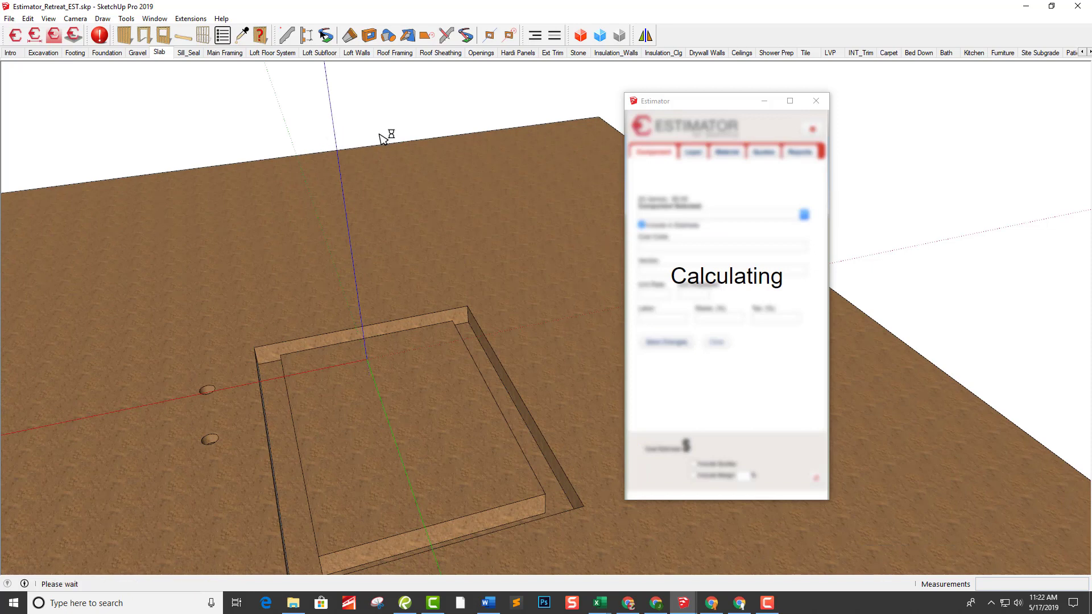
Step: Select the whole model with site, fence and slab, and compare its cost estimate with quotes included and excluded, leaving quotes out
{"action": "scroll", "coordinate": [395, 131], "scroll_direction": "down", "scroll_amount": 5}
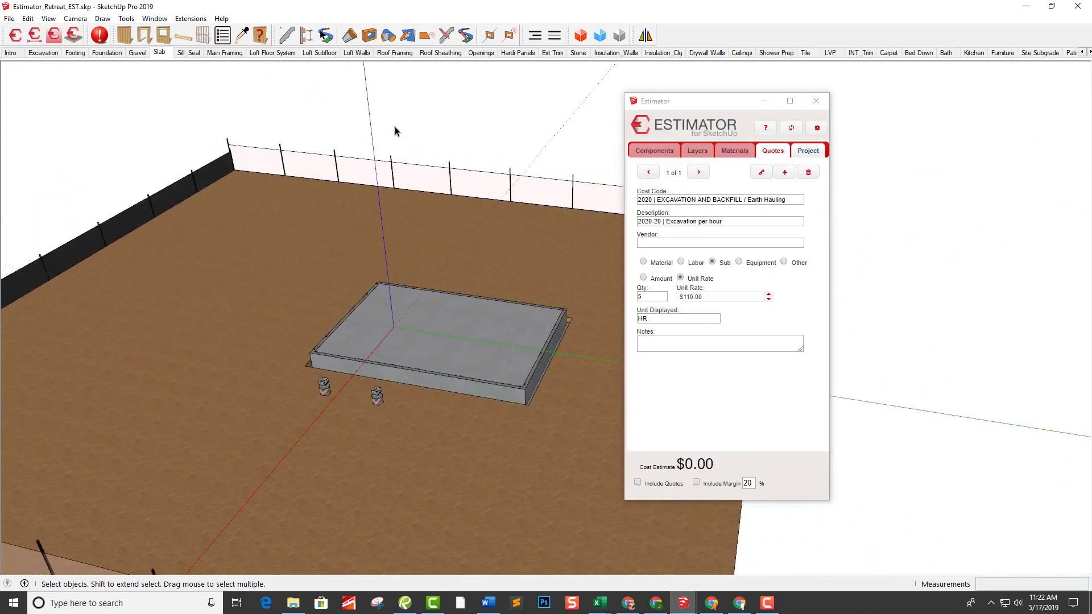
{"action": "middle_click_drag", "start_coordinate": [432, 227], "coordinate": [507, 404]}
{"action": "left_click_drag", "start_coordinate": [547, 413], "coordinate": [150, 169]}
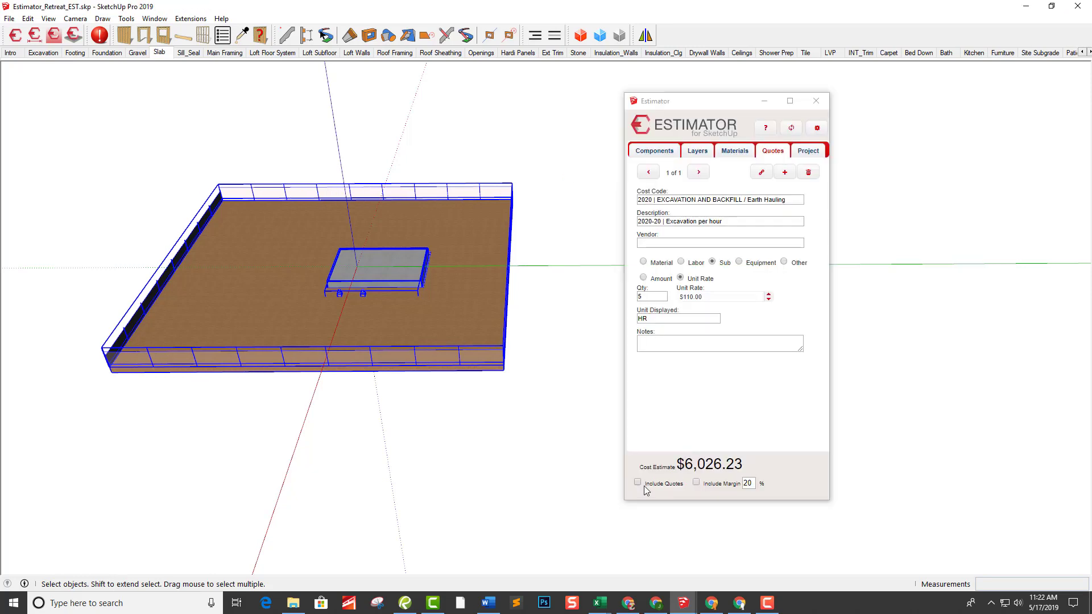
{"action": "left_click", "coordinate": [638, 482]}
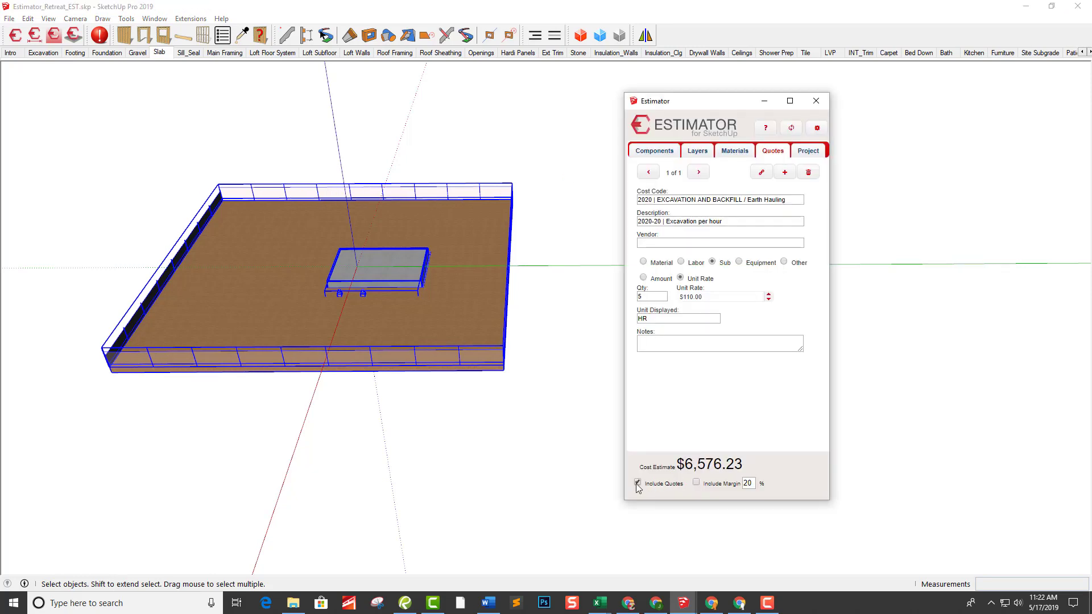
{"action": "left_click", "coordinate": [637, 484]}
Step: Generate the project's HTML report without quotes and review its cost items from site work through concrete
{"action": "left_click", "coordinate": [816, 152]}
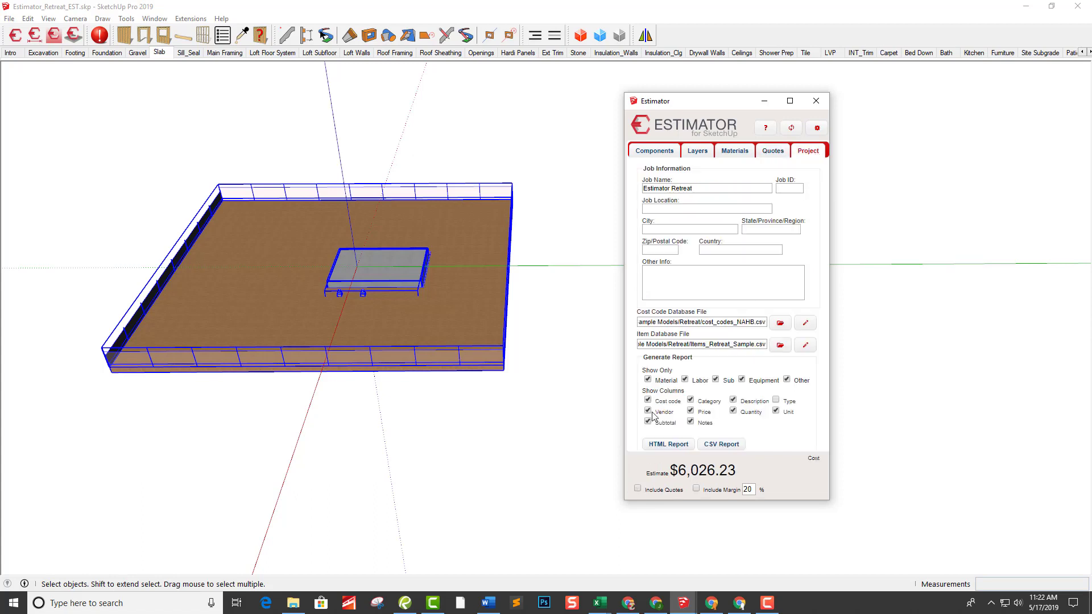
{"action": "left_click", "coordinate": [671, 445]}
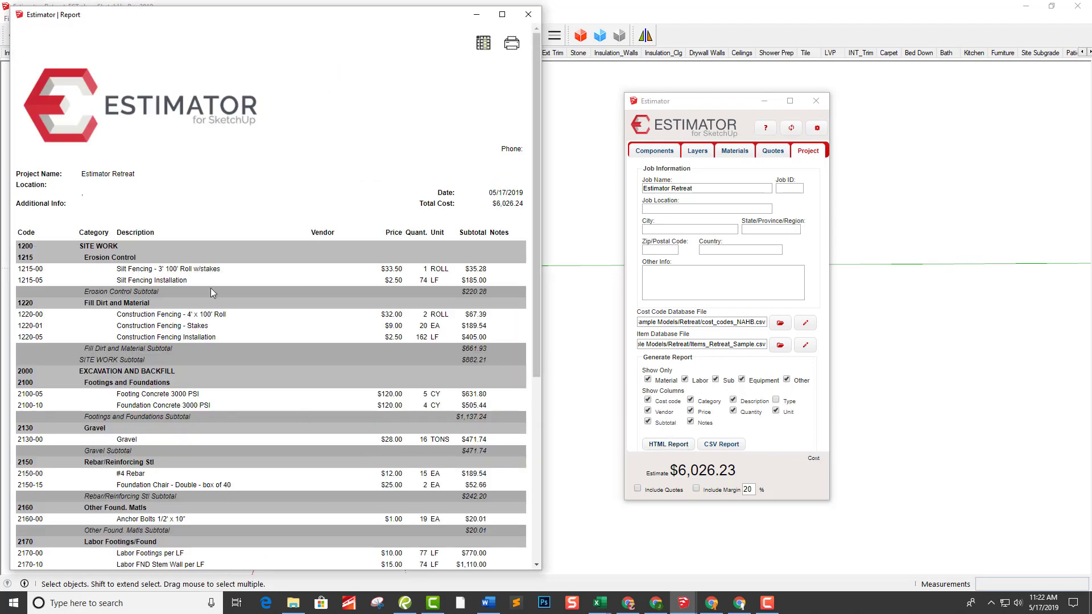
{"action": "scroll", "coordinate": [211, 290], "scroll_direction": "down", "scroll_amount": 5}
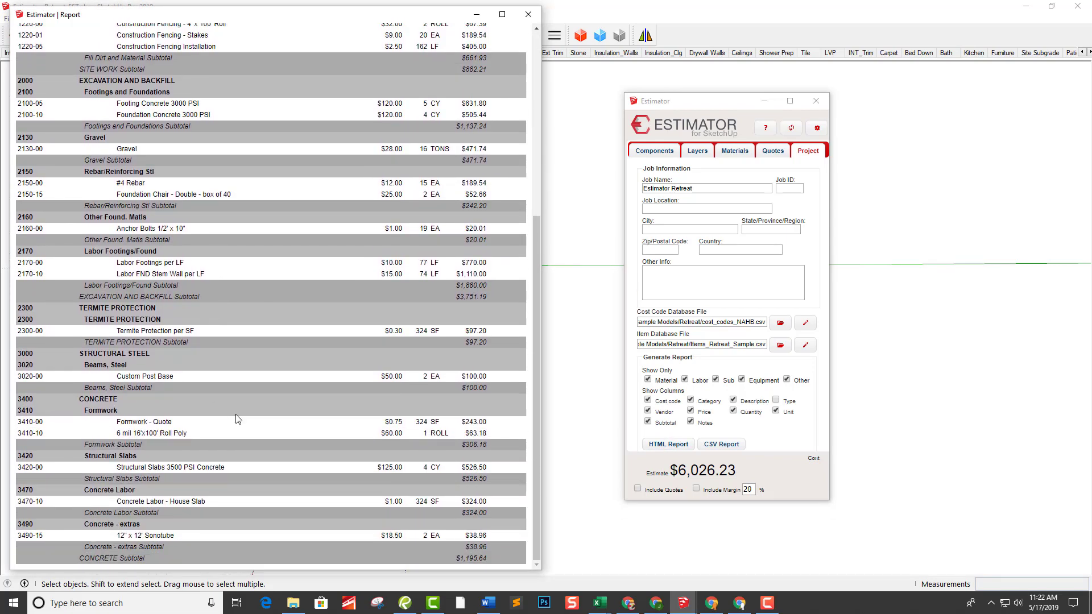
{"action": "scroll", "coordinate": [239, 415], "scroll_direction": "up", "scroll_amount": 5}
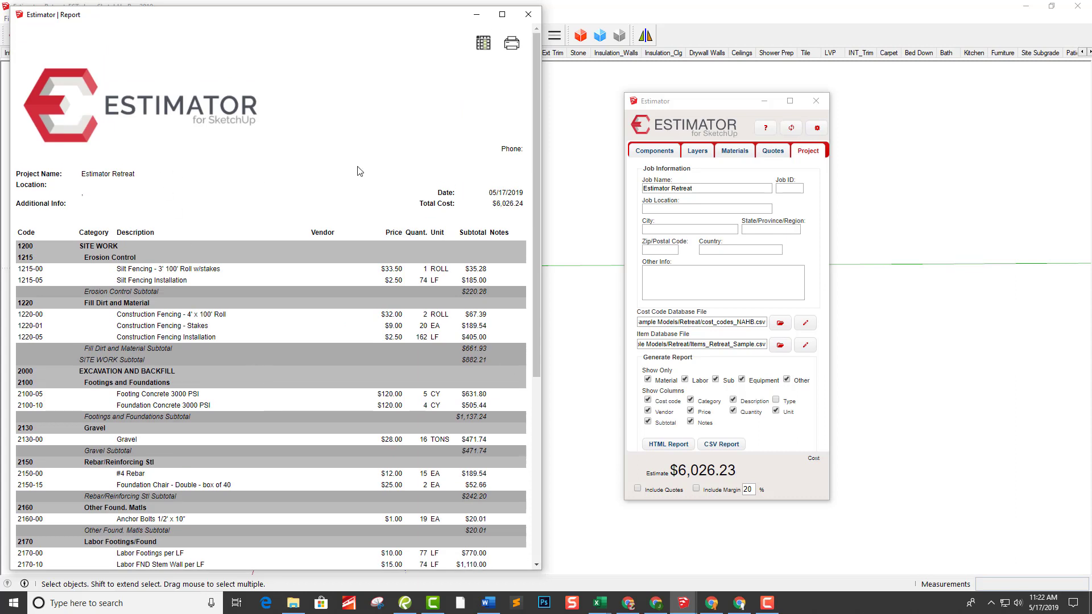